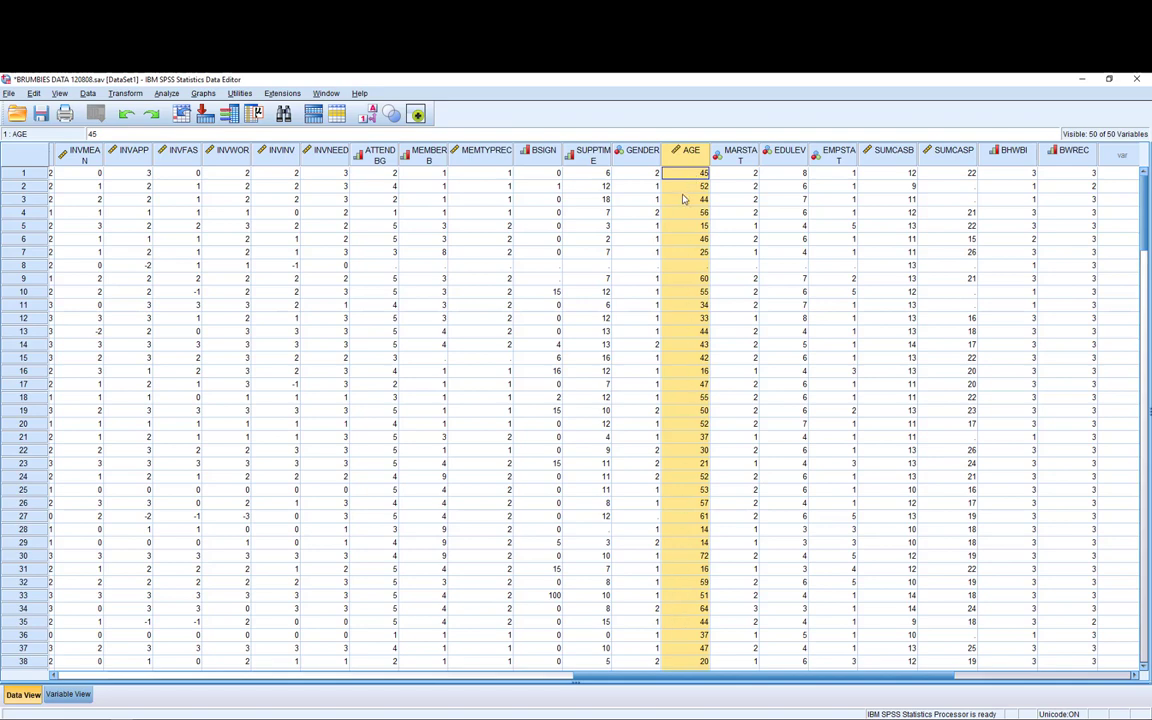
Select the first AGE value (45) and open the Transform menu.
left_click_drag(684, 176, 694, 672)
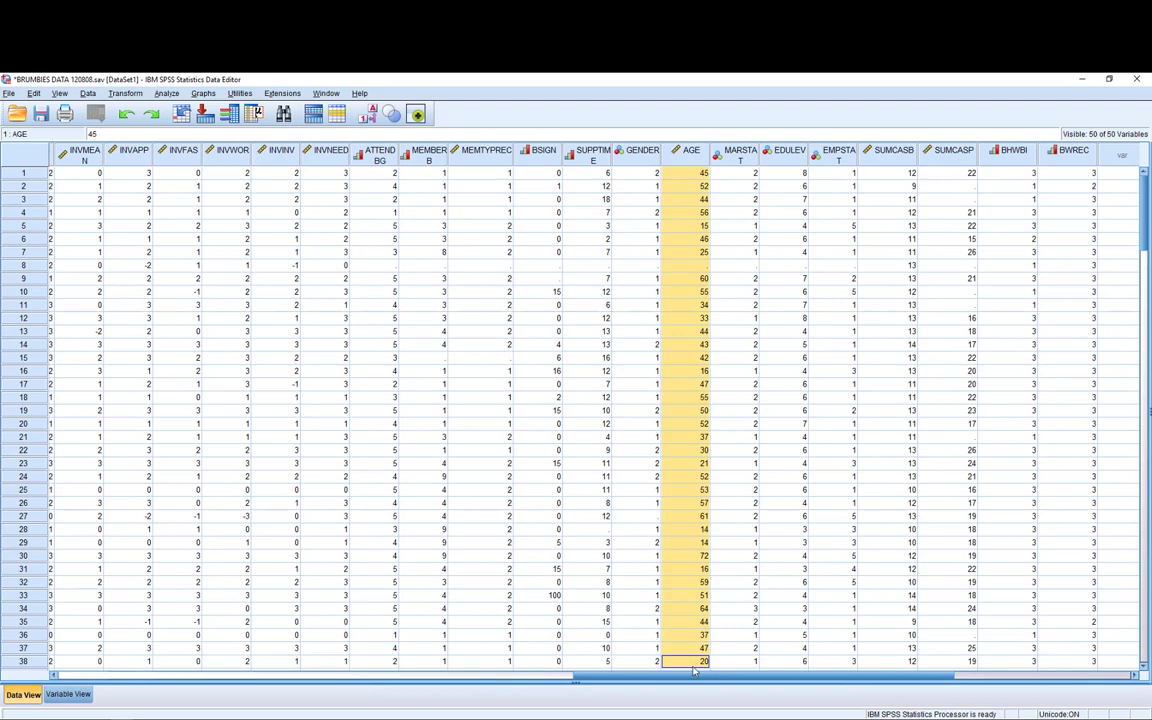
left_click_drag(694, 672, 690, 573)
scroll(688, 483, "up", 2)
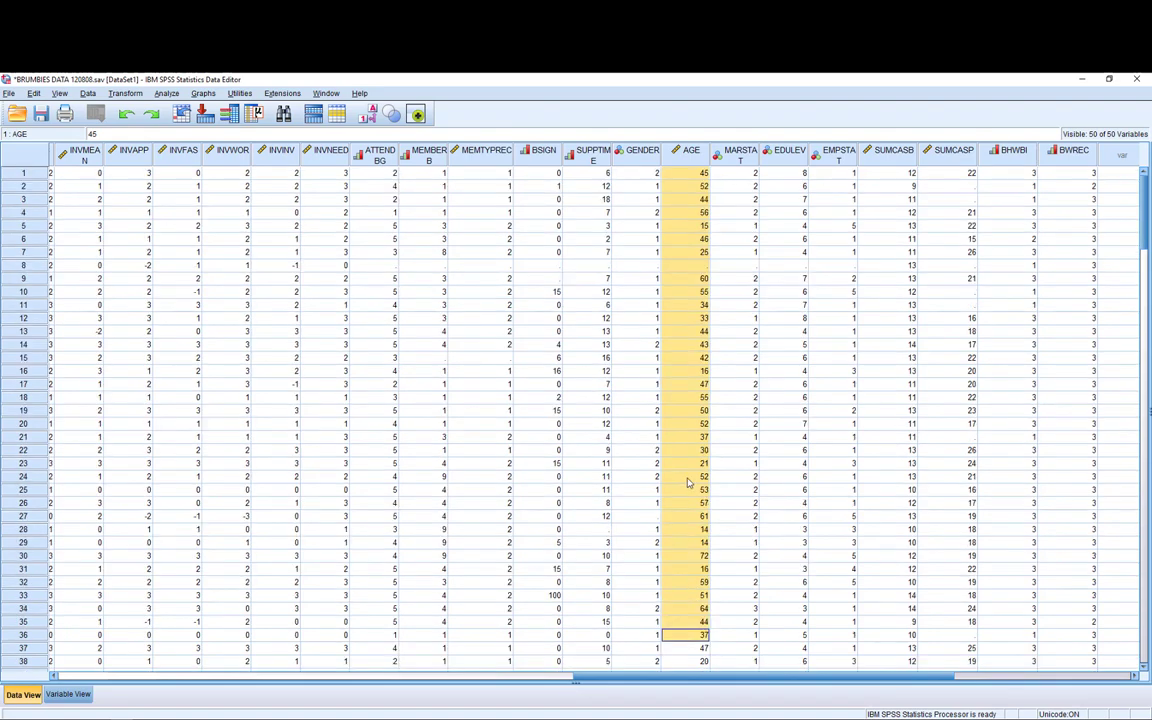
left_click(697, 176)
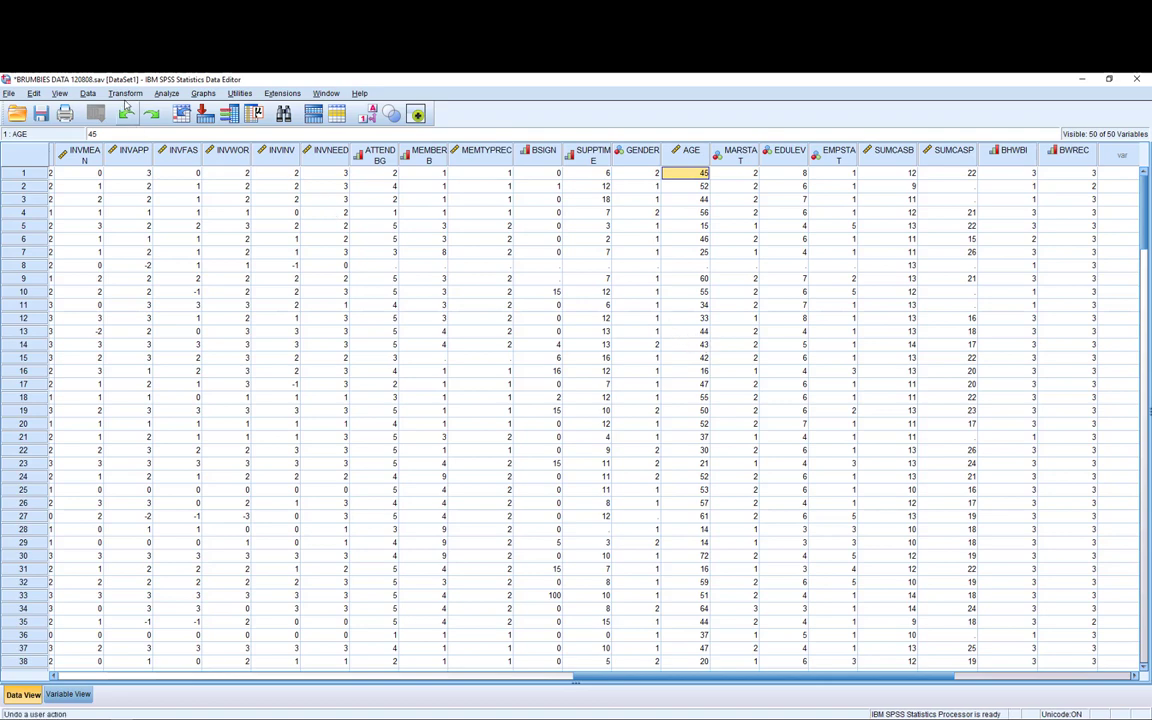
left_click(125, 94)
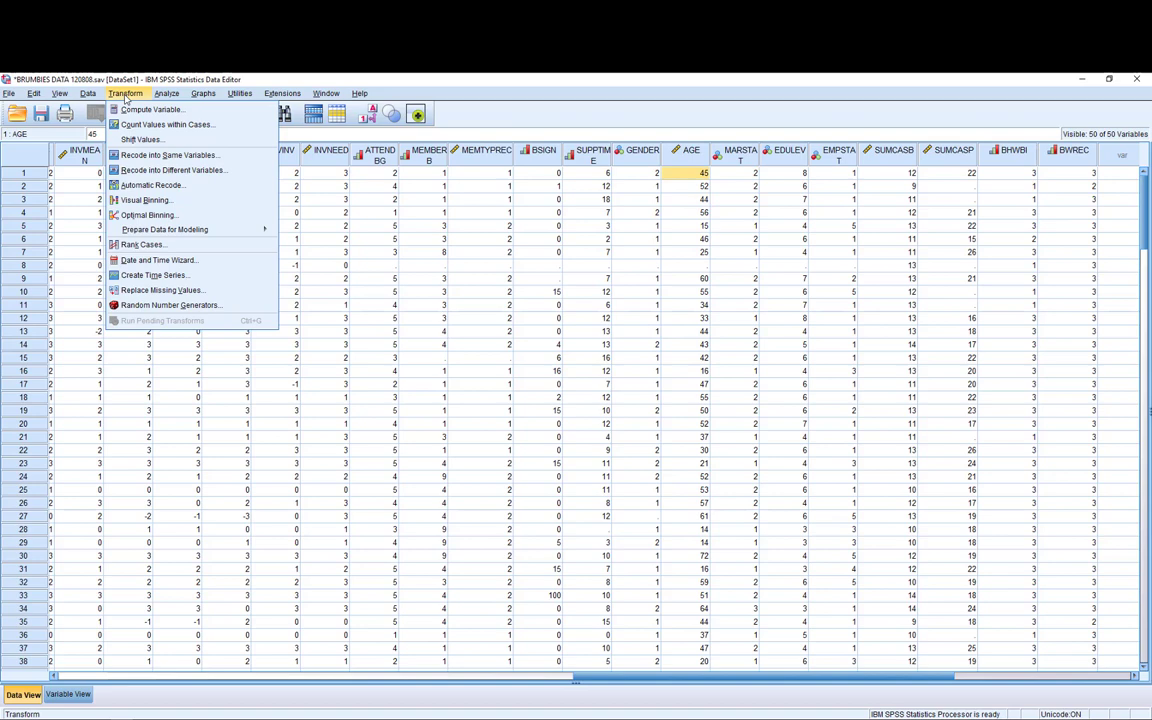
In Recode into Different Variables, add AGE and name the output AGEREC labelled 'Age categories'.
left_click(155, 171)
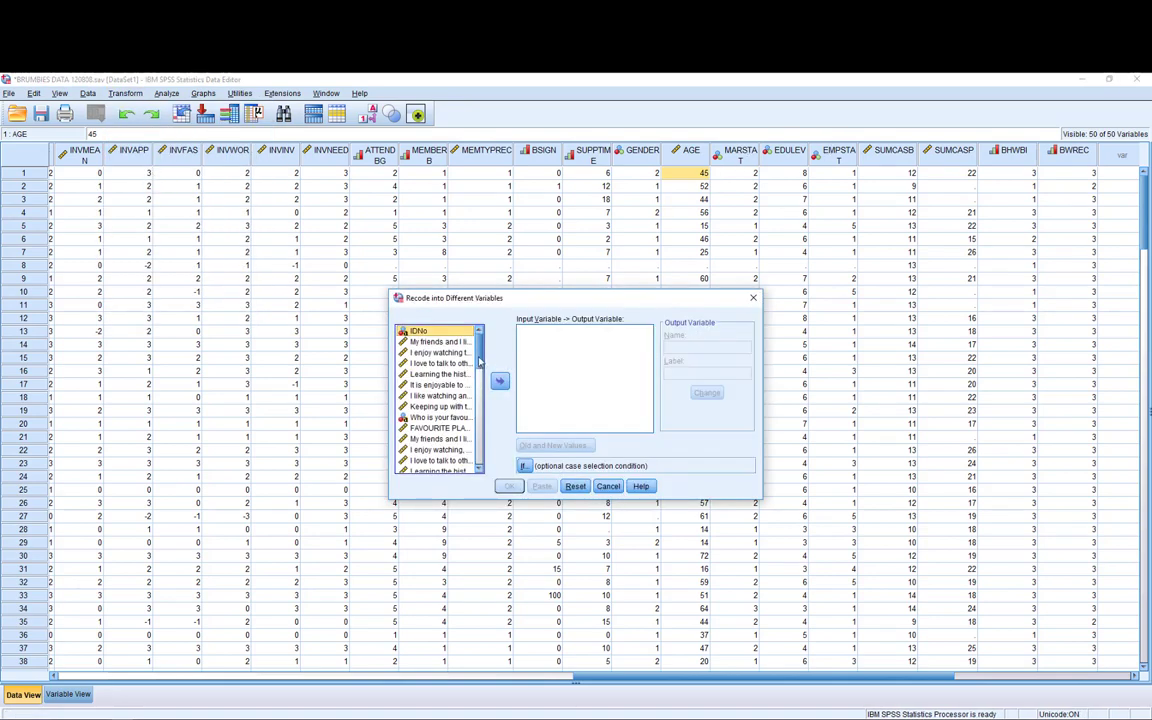
left_click_drag(480, 360, 481, 444)
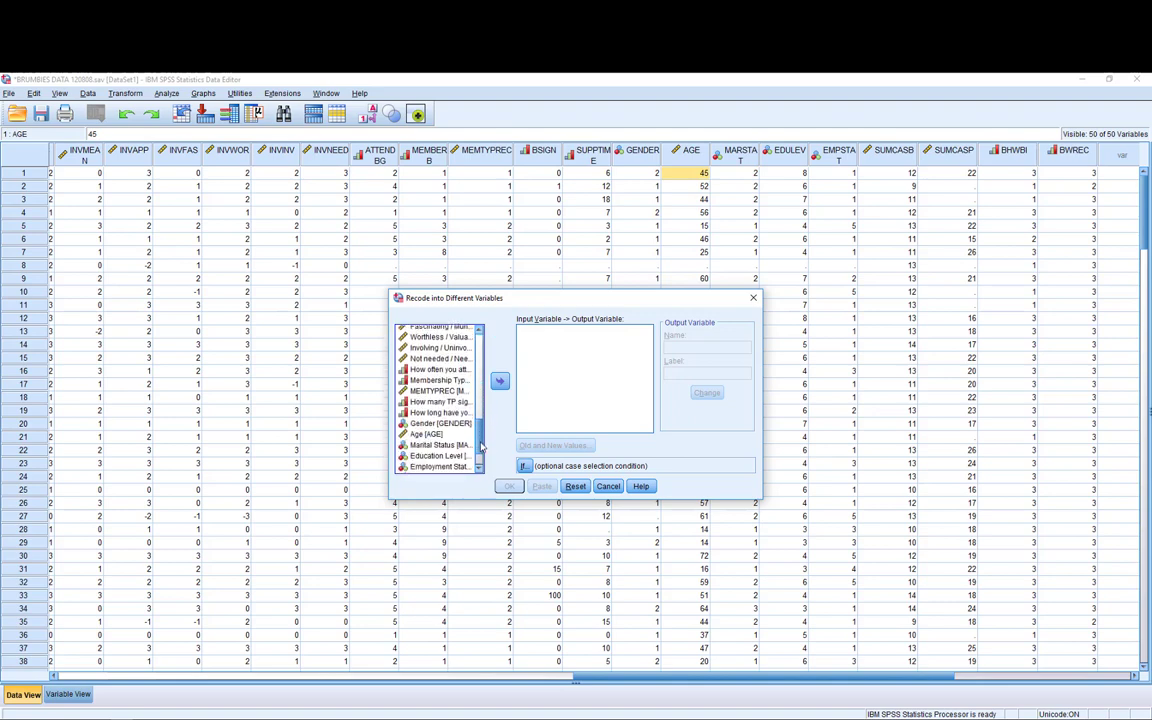
left_click(428, 434)
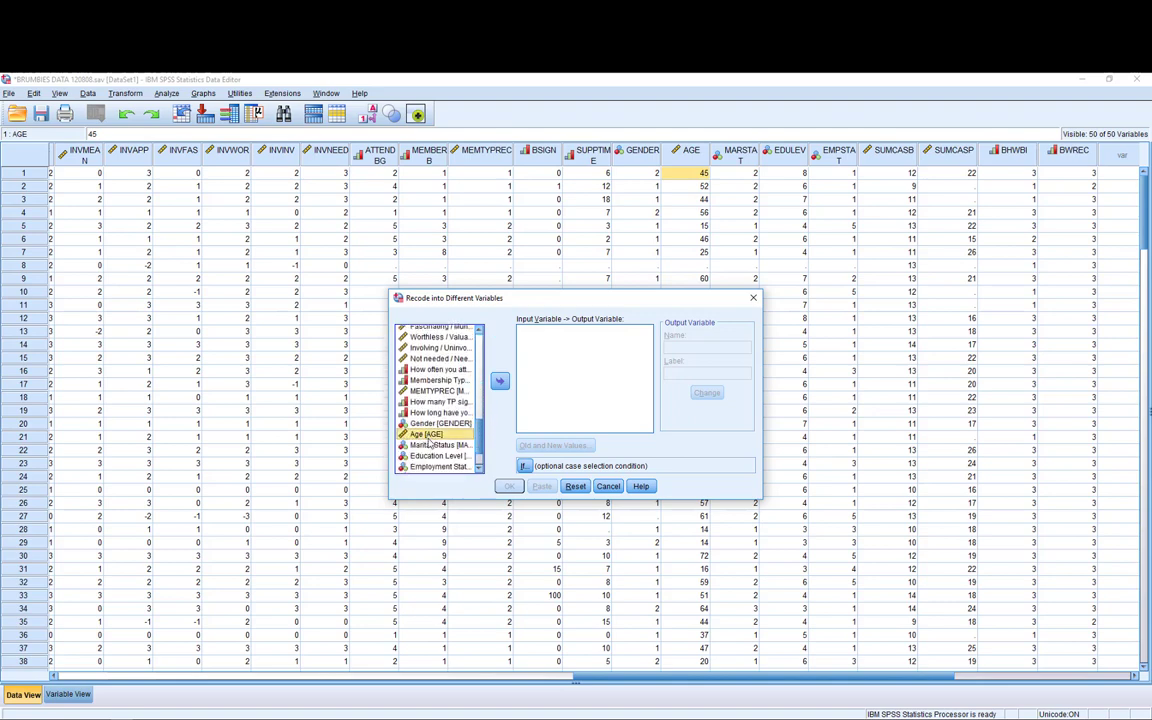
left_click(499, 382)
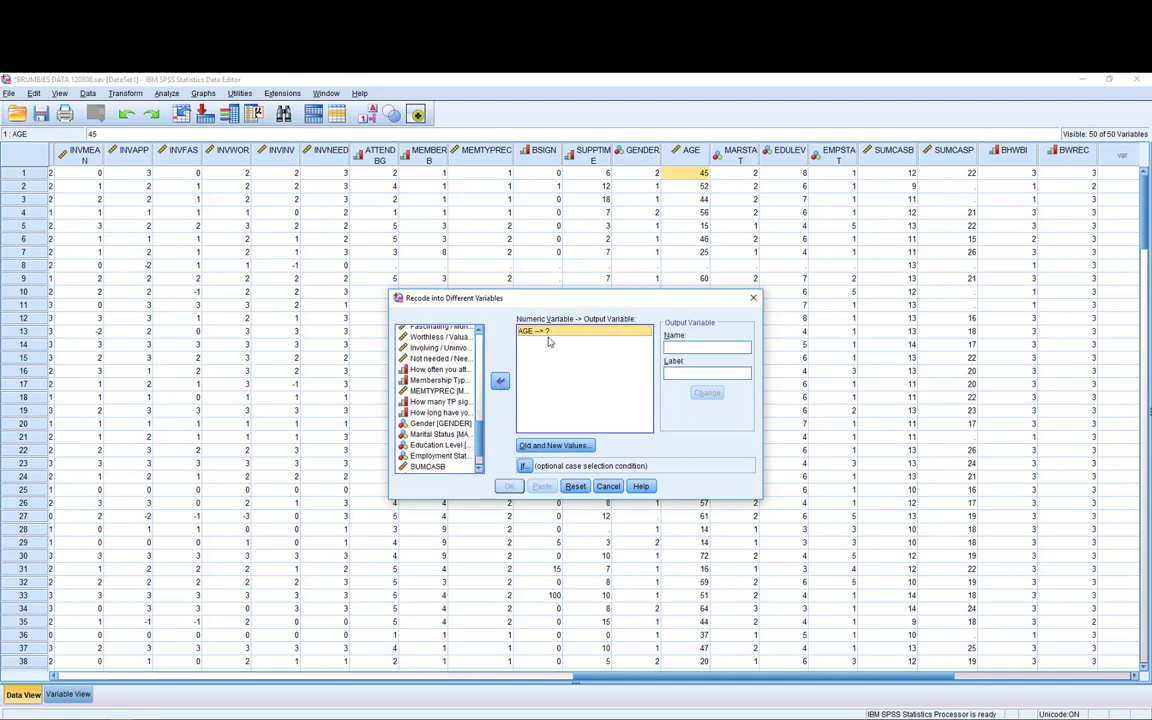
left_click(680, 347)
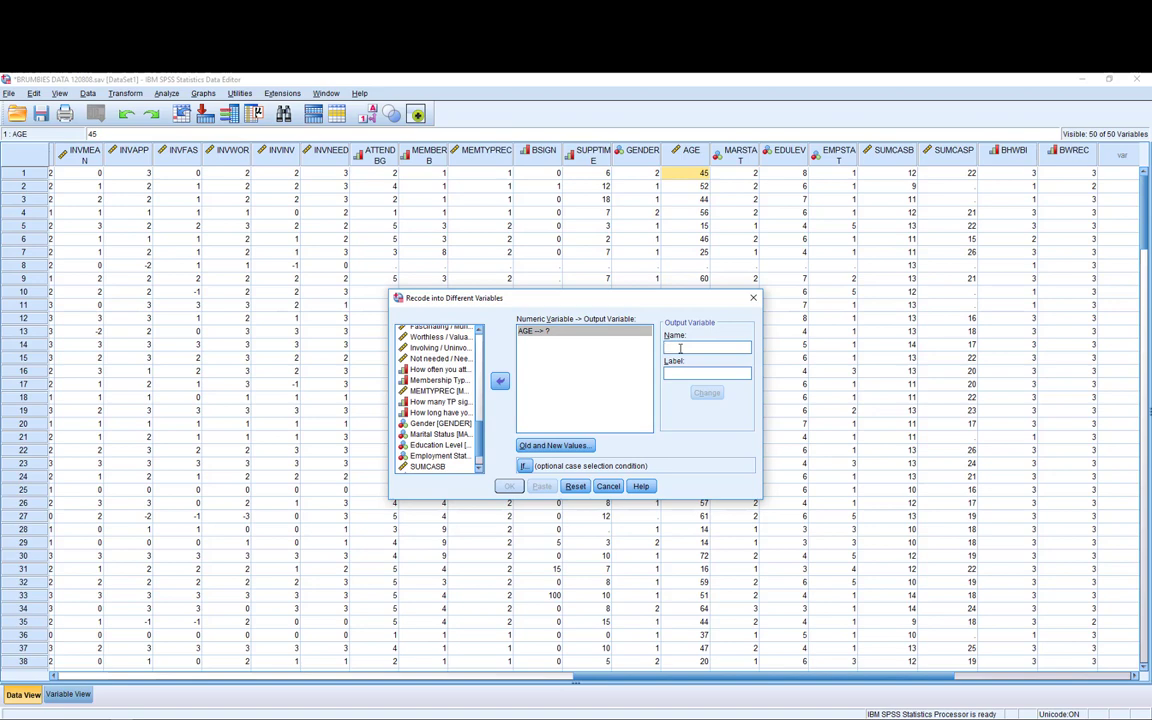
type("AGEREC")
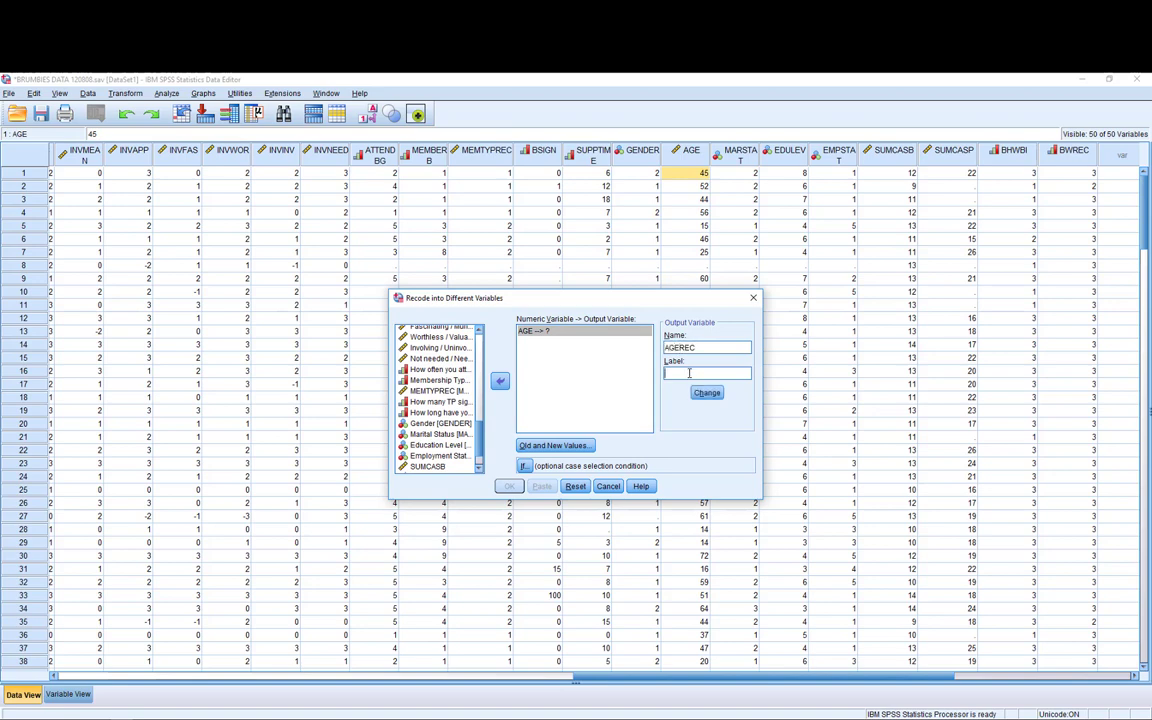
type("Age categories")
left_click(707, 393)
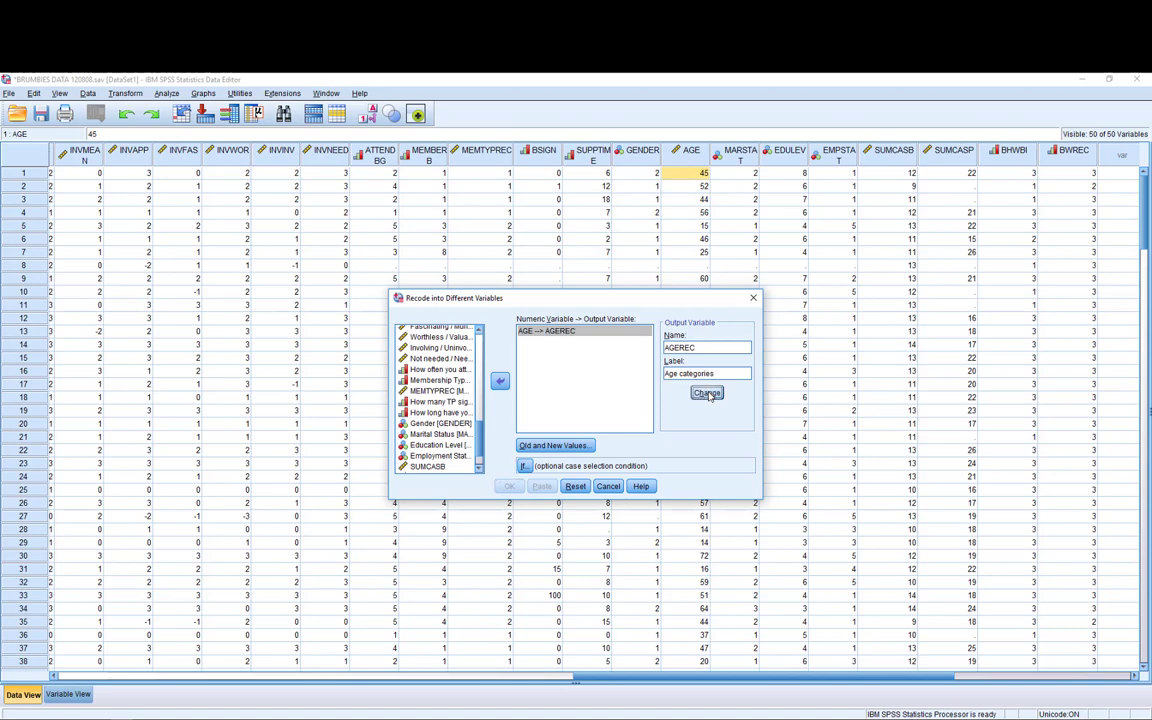
Open Old and New Values and map Lowest through 18 to code 1.
left_click(551, 446)
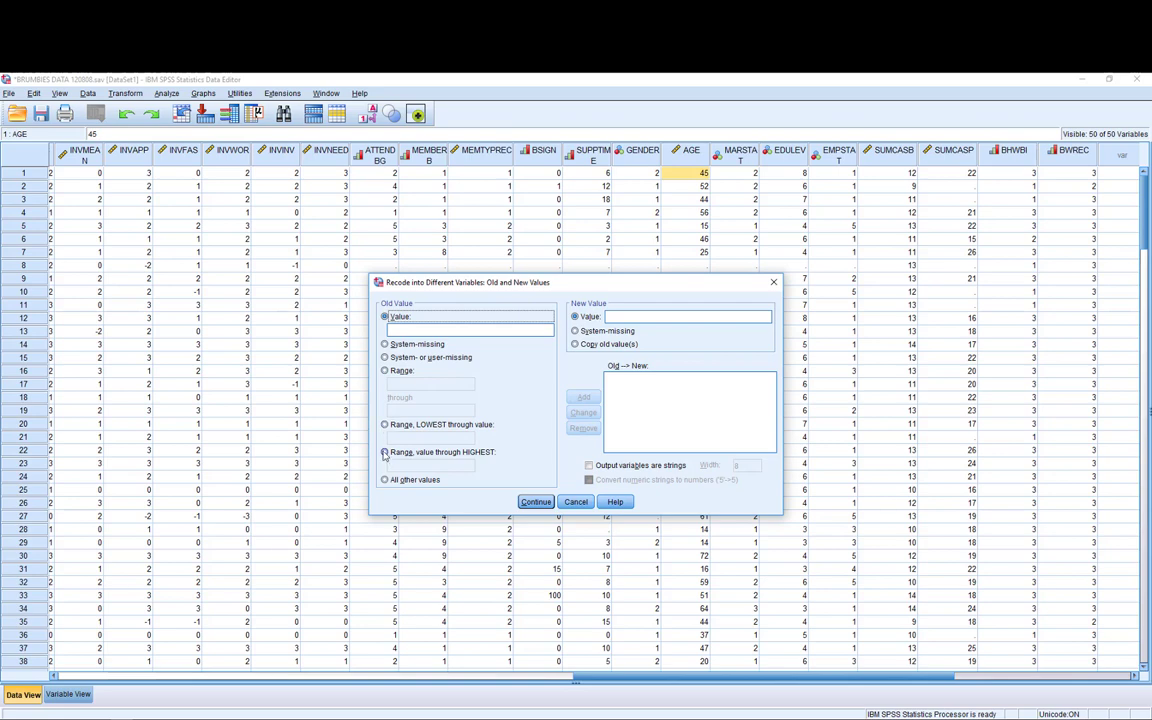
left_click(384, 425)
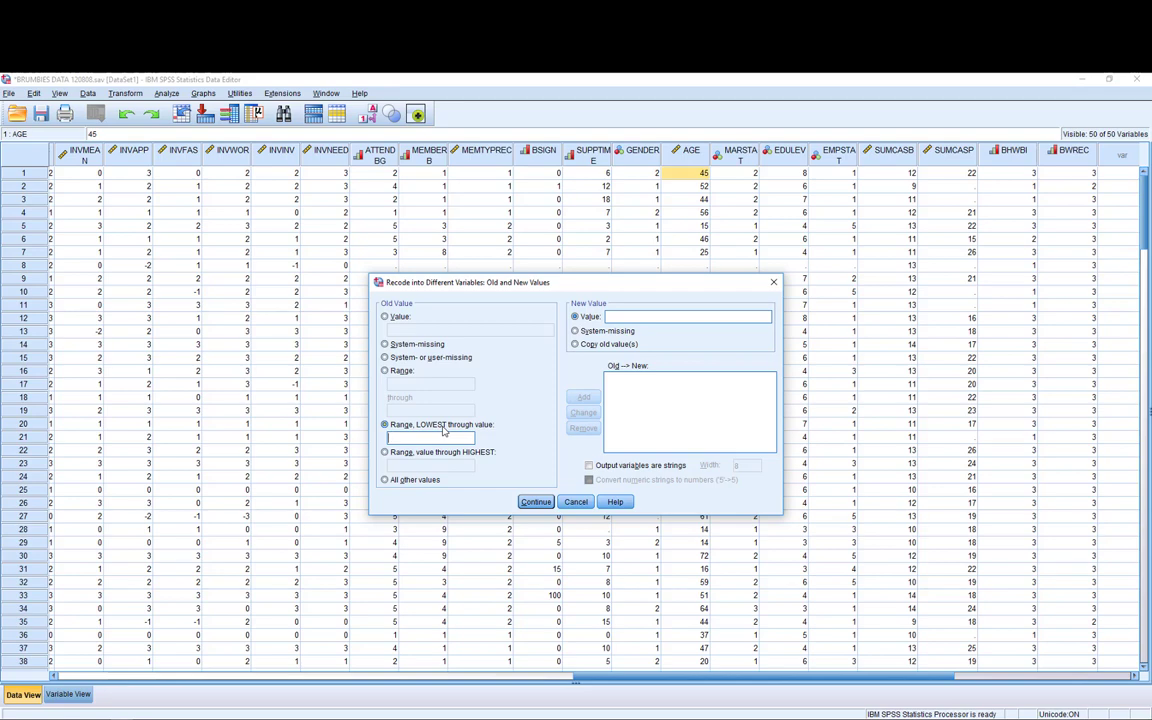
type("18")
left_click(628, 317)
type("1")
left_click(585, 398)
Map the age range 19–25 to code 2.
left_click(399, 370)
left_click(401, 383)
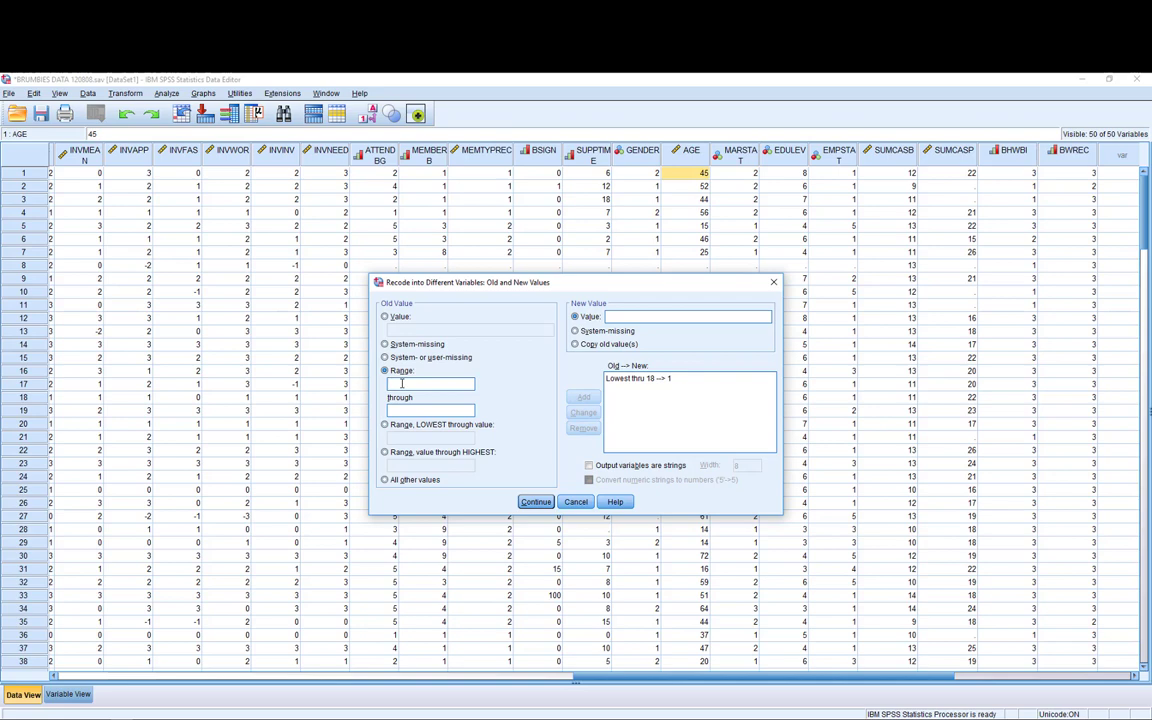
type("19")
type("25")
left_click(634, 316)
type("2")
left_click(584, 397)
Map 26–35 to code 3 and enter the 36–45 range with code 4.
left_click(420, 384)
type("26")
type("35")
left_click(612, 316)
type("3")
left_click(584, 397)
left_click(429, 383)
type("36")
type("45")
type("4")
Add the 36–45→4 mapping, then map 46–55 to code 5.
left_click(583, 397)
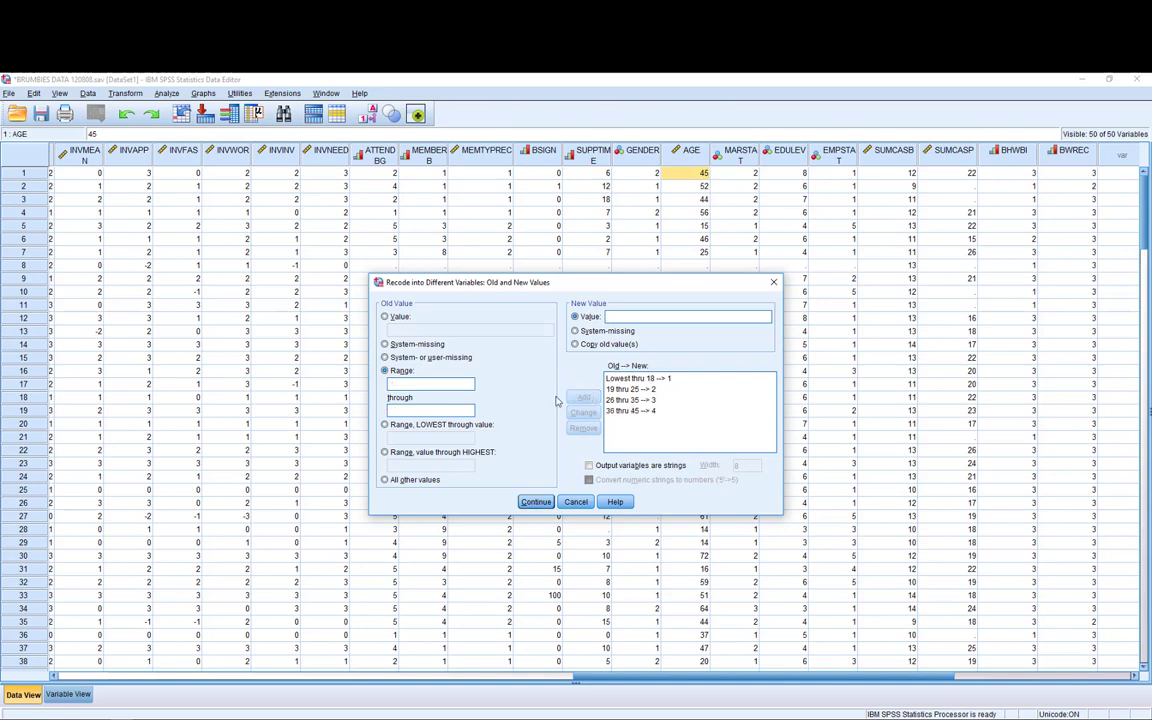
left_click(439, 384)
type("46")
left_click(435, 412)
type("55")
left_click(619, 317)
type("5")
left_click(583, 397)
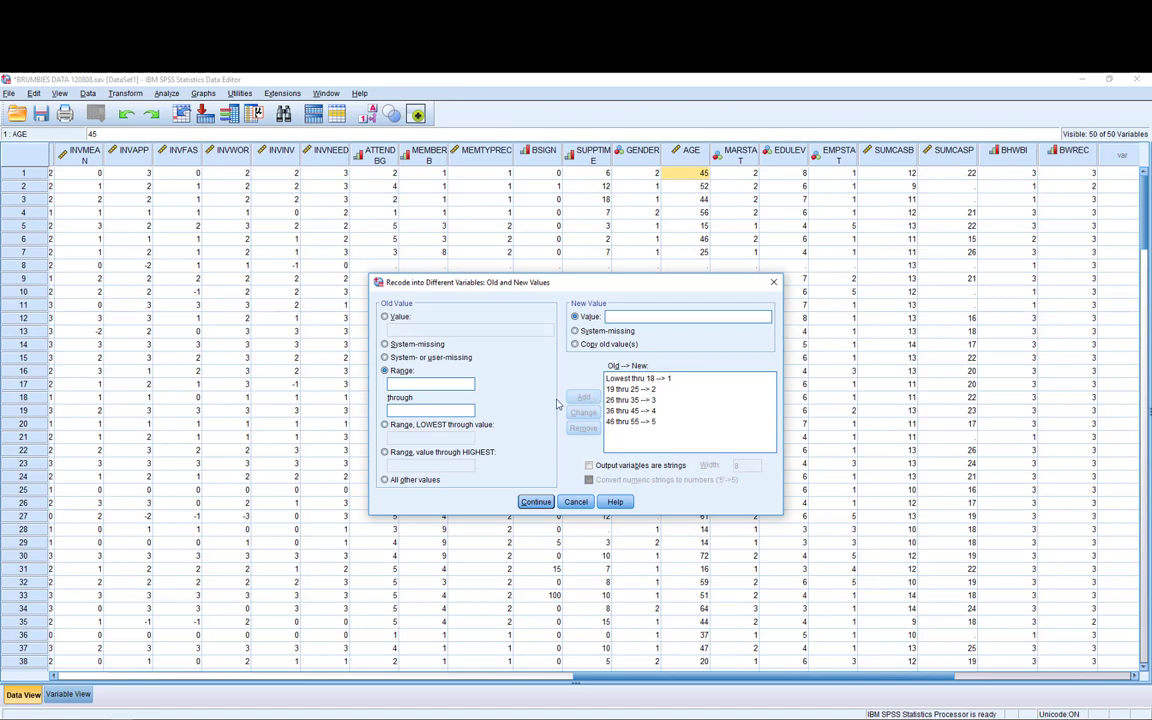
Map the age range 56–65 to code 6.
left_click(443, 384)
type("56")
left_click(439, 411)
type("65")
left_click(628, 316)
type("6")
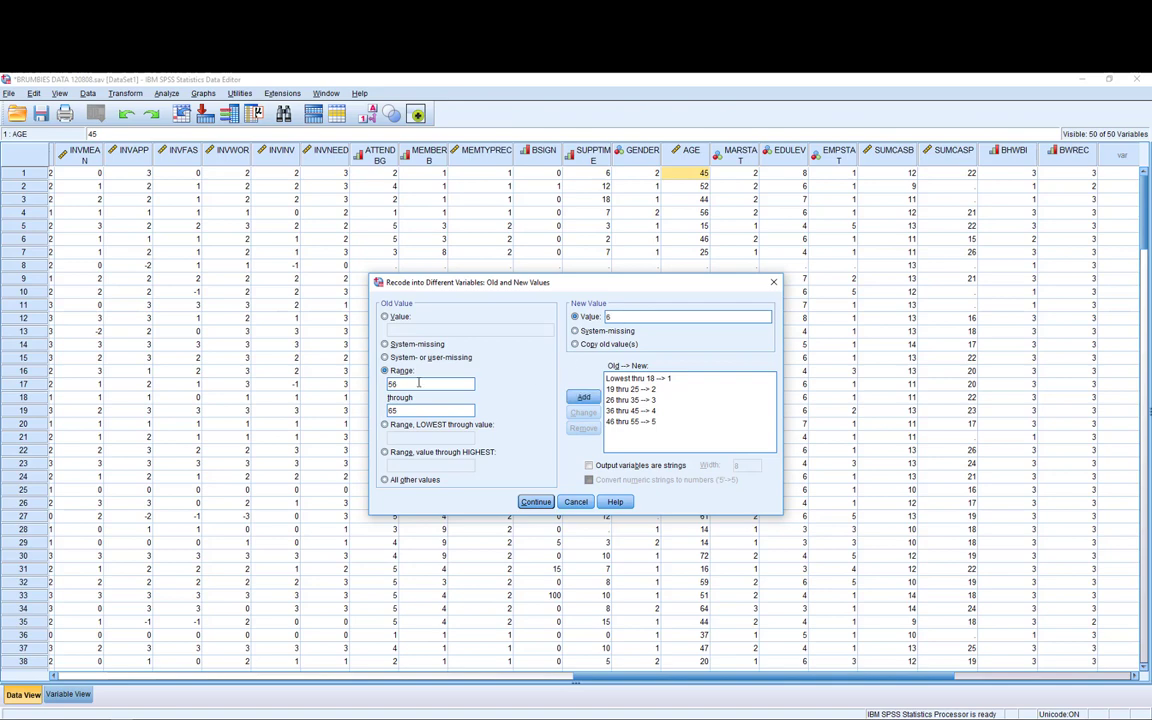
left_click(584, 397)
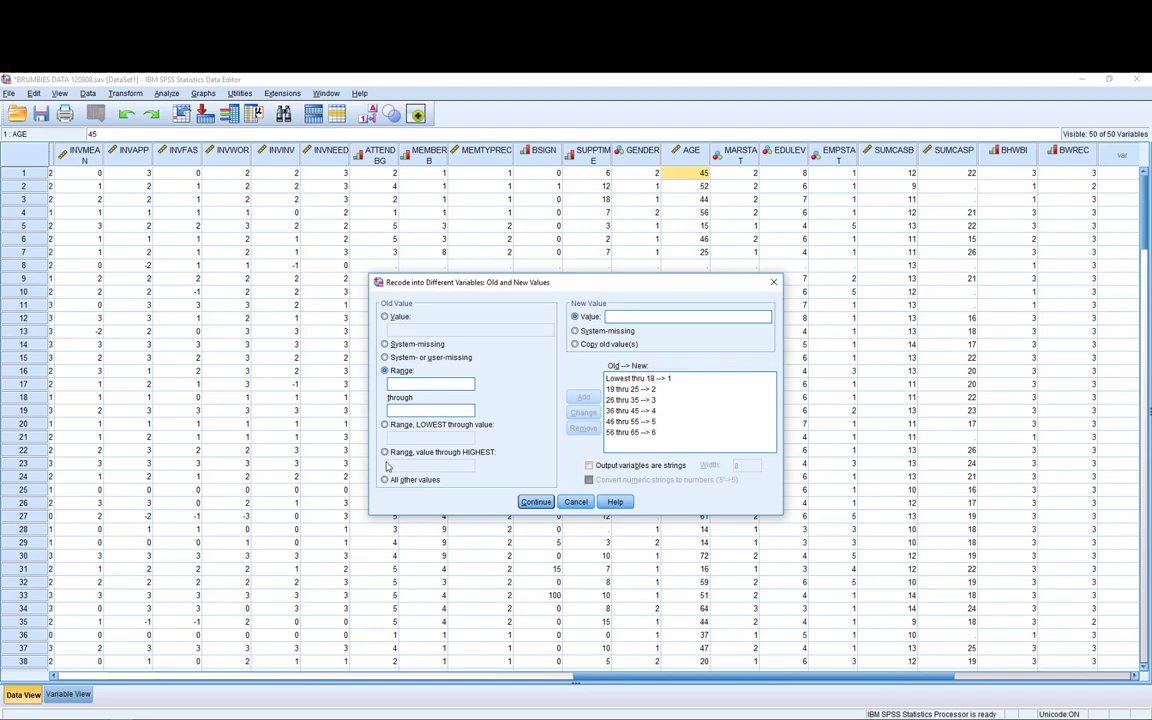
Map 66 through Highest to code 7 and confirm the value mappings.
left_click(385, 453)
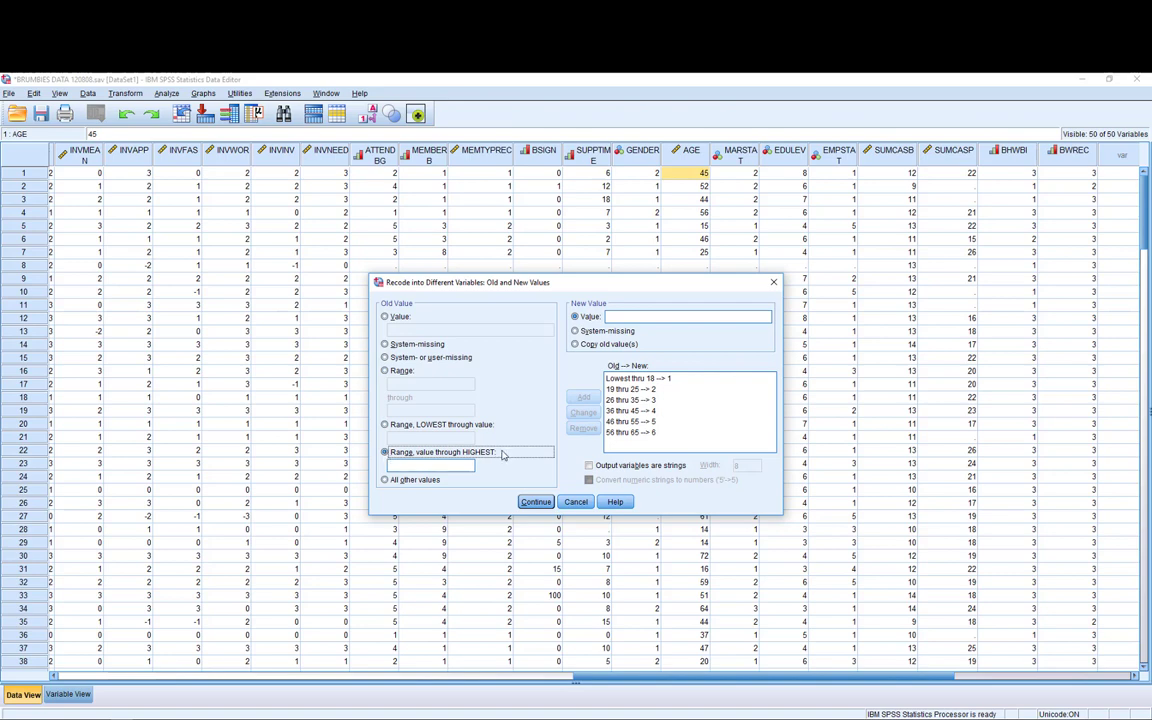
left_click(400, 466)
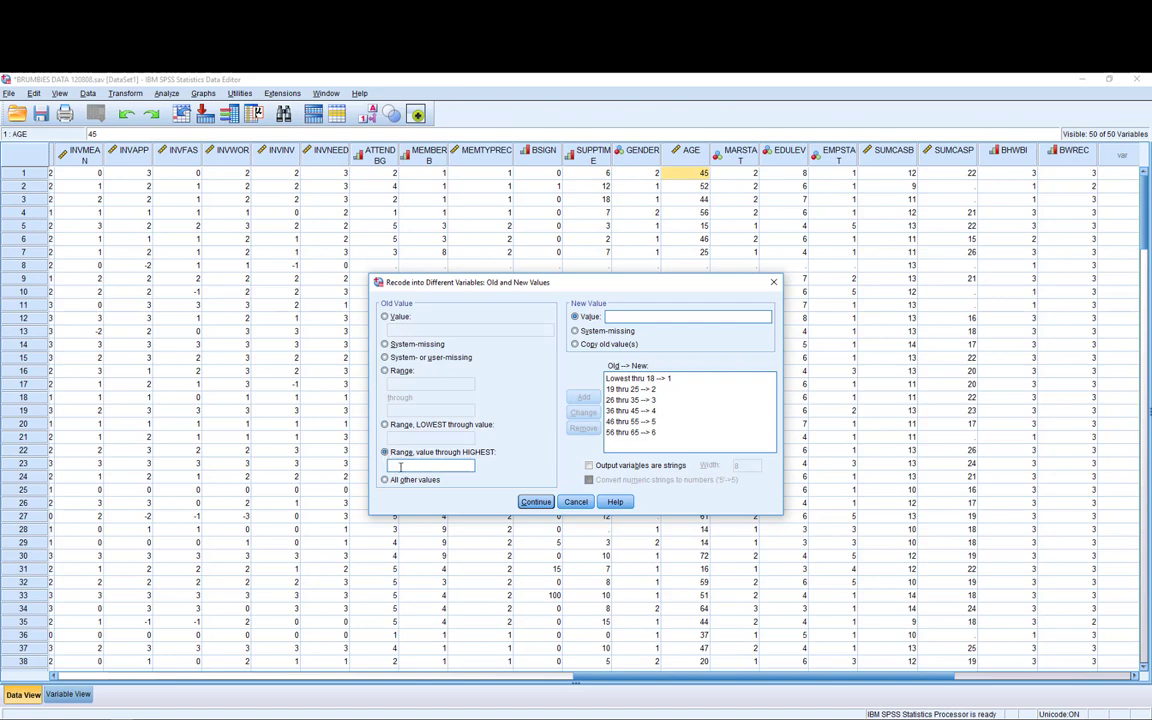
type("66")
type("7")
left_click(580, 398)
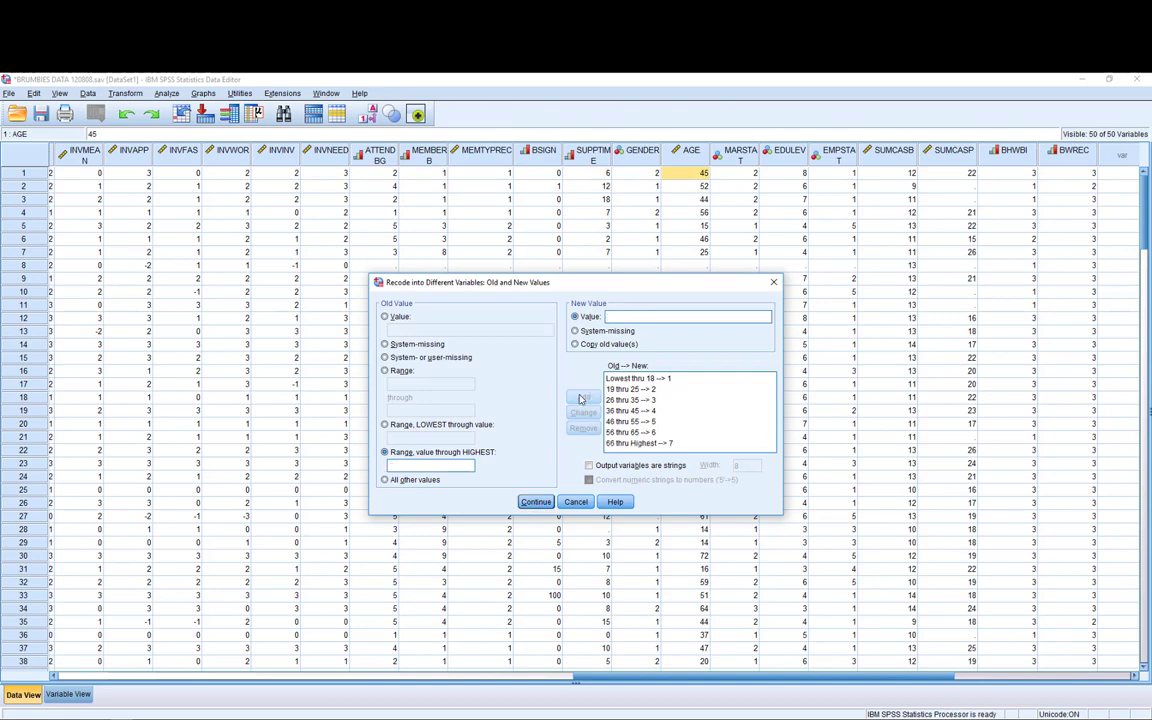
left_click(535, 503)
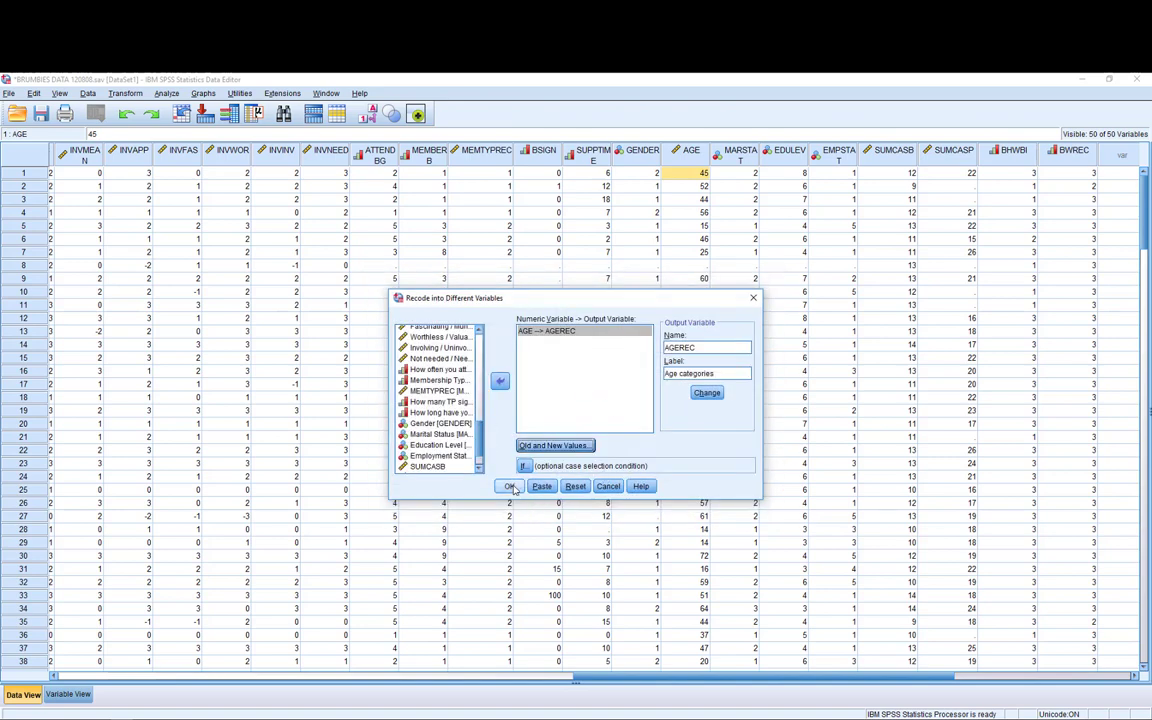
Create AGEREC, drag its Variable View row up below AGE, and return to Data View.
left_click(510, 487)
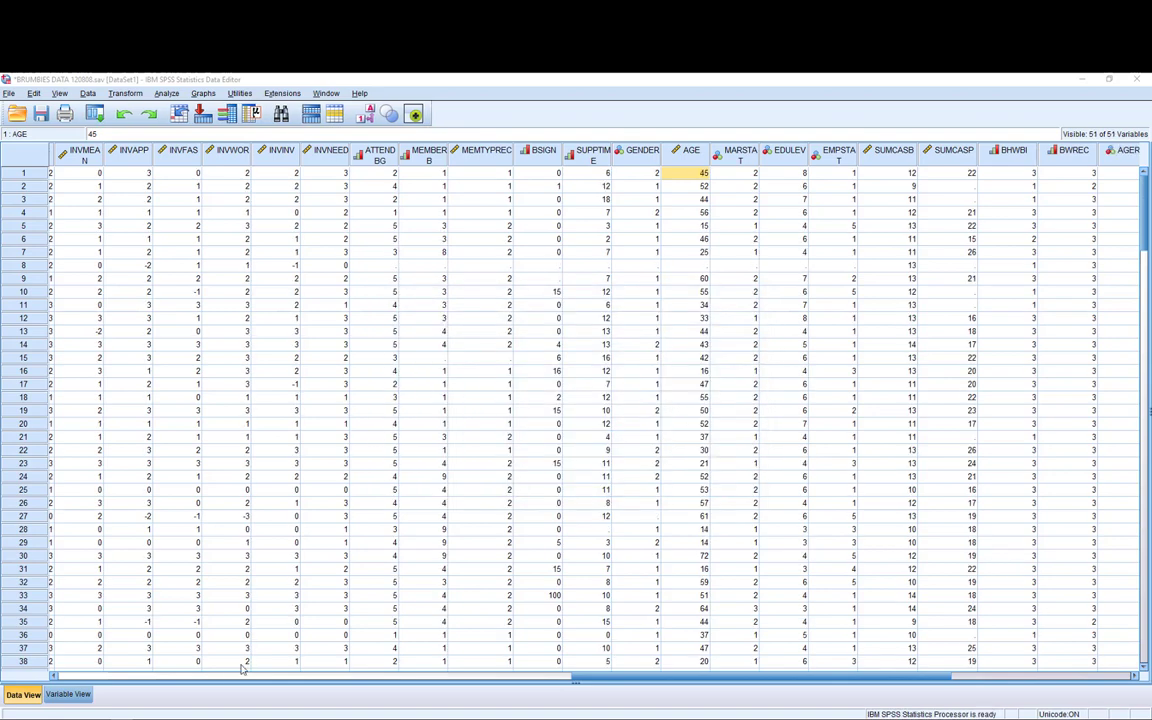
left_click(85, 697)
scroll(80, 660, "down", 7)
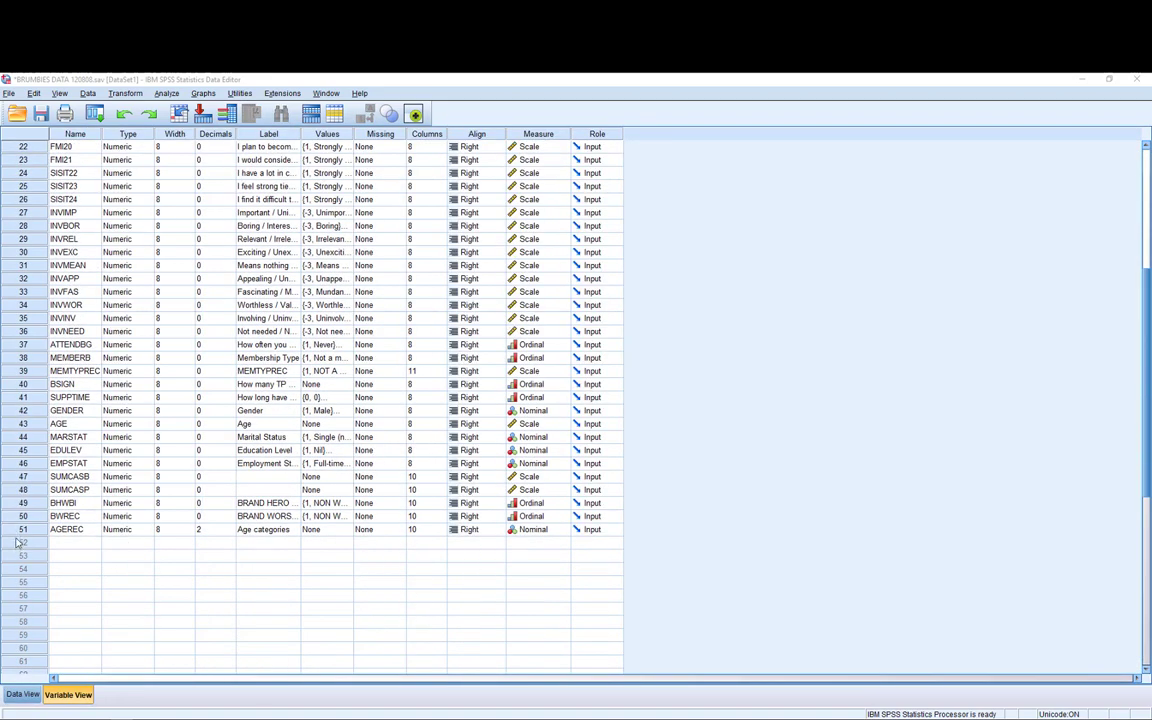
left_click(20, 530)
left_click_drag(20, 532, 18, 433)
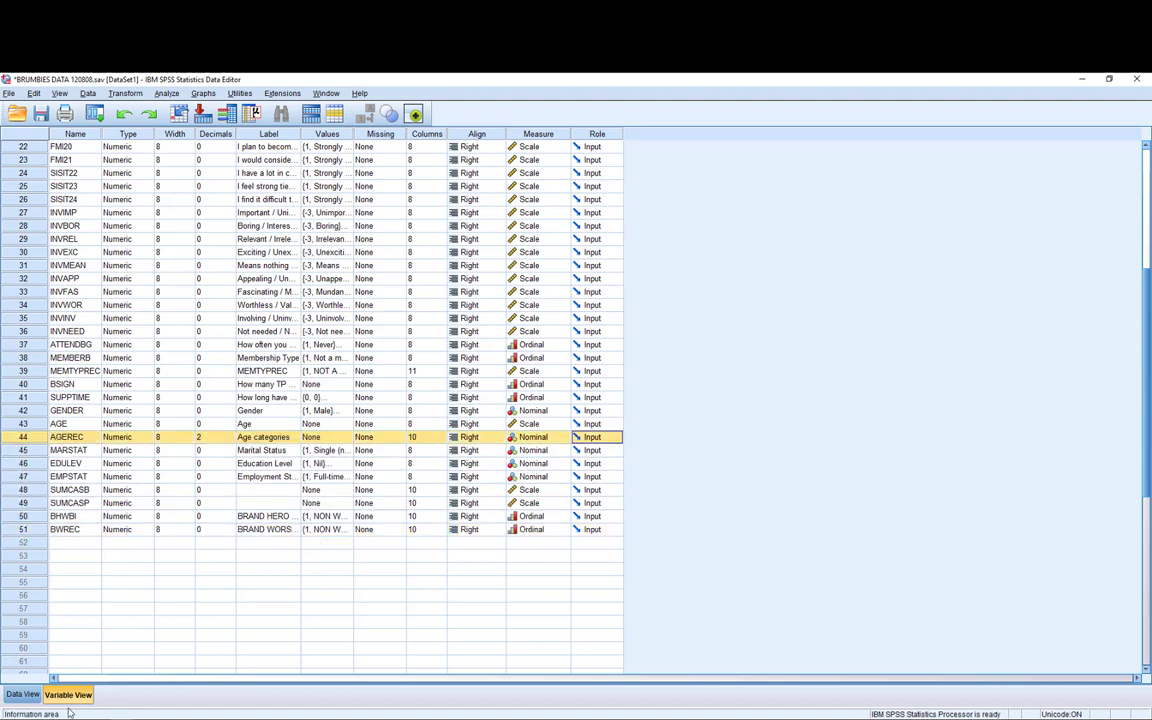
left_click(22, 694)
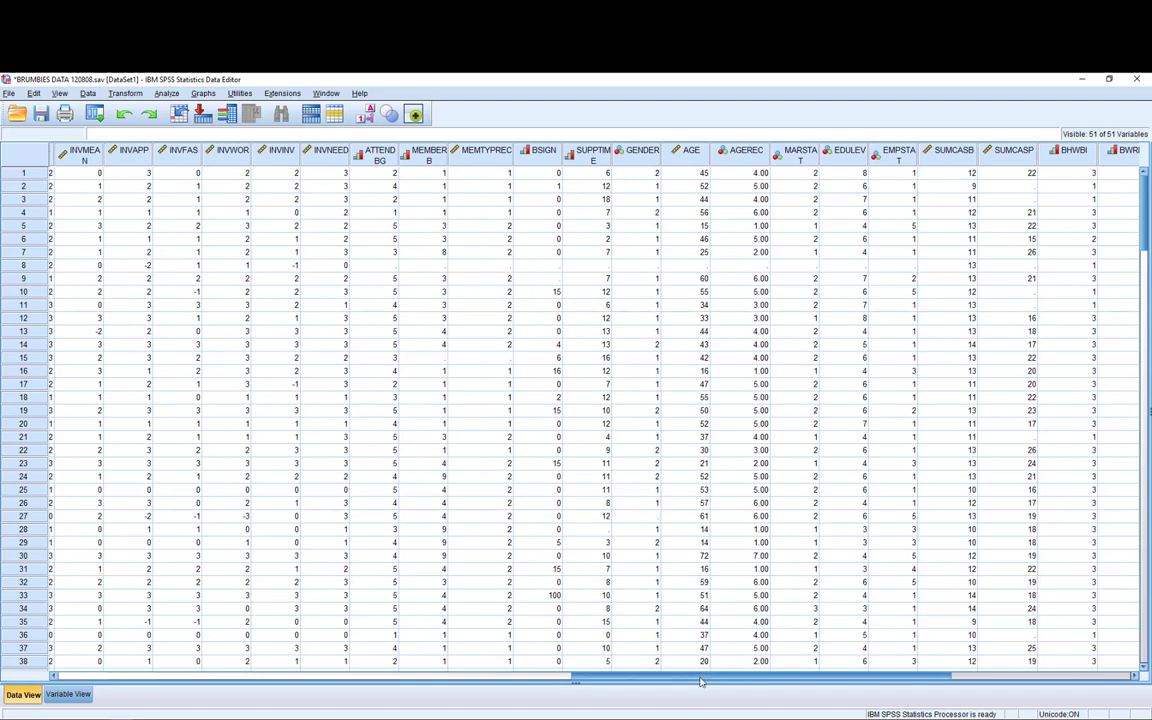
left_click_drag(703, 676, 771, 677)
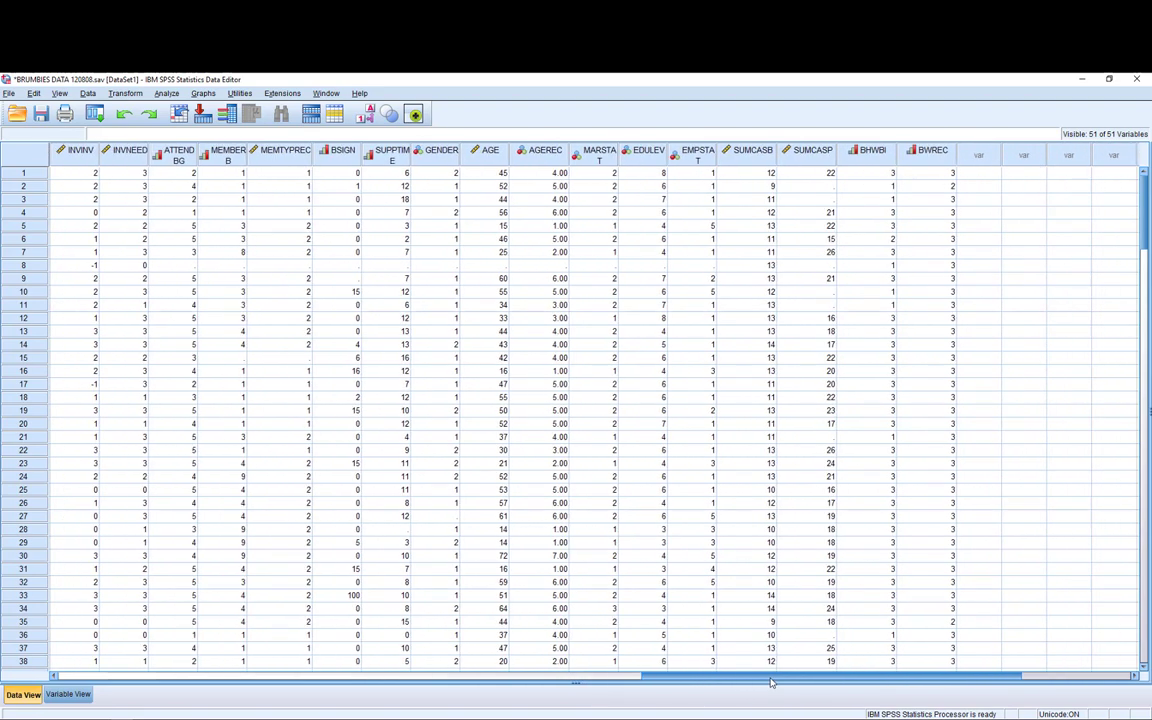
left_click(502, 174)
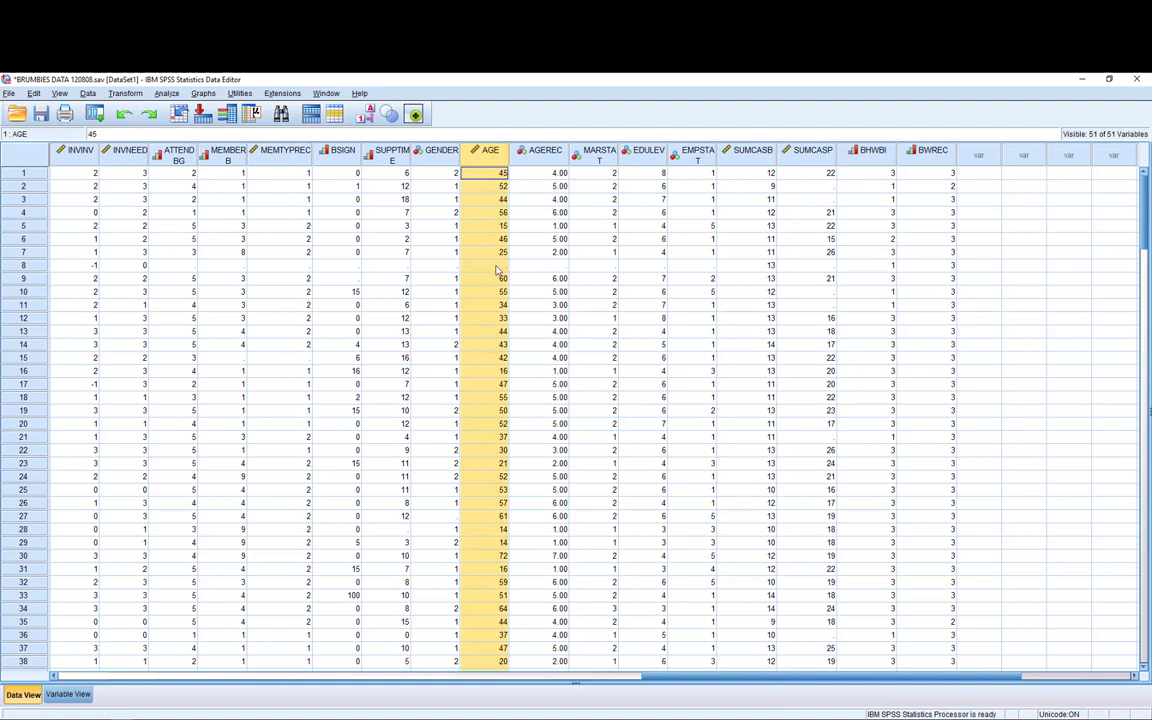
left_click(545, 155)
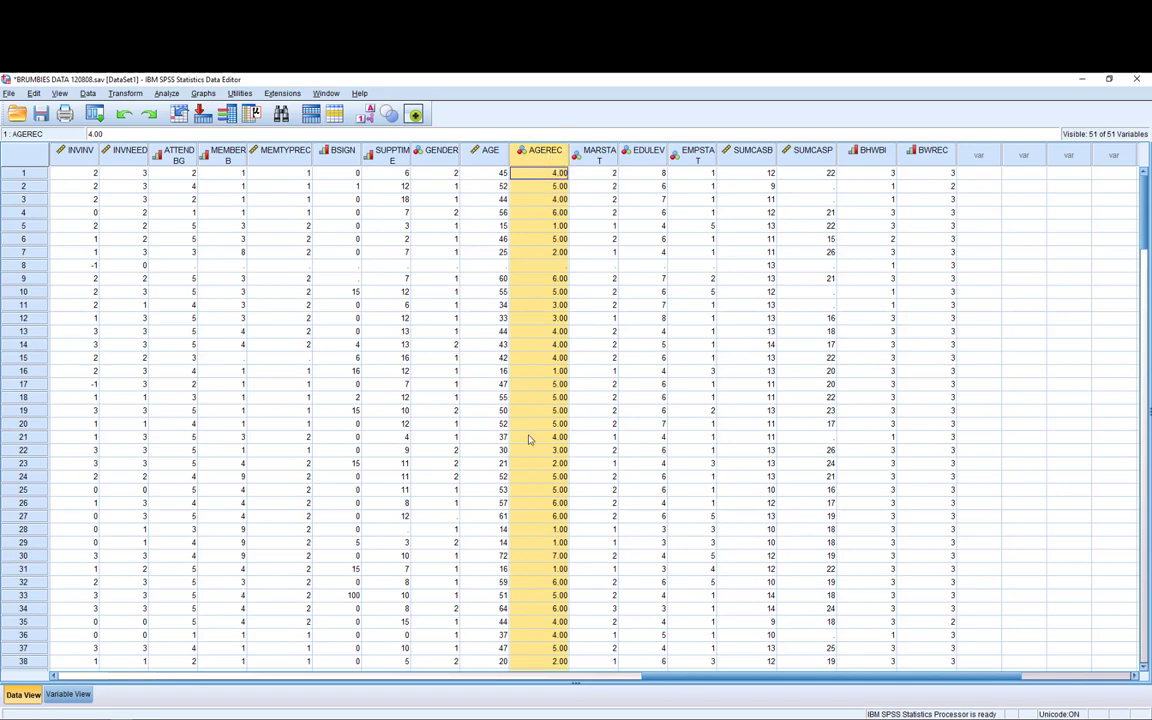
scroll(530, 440, "down", 13)
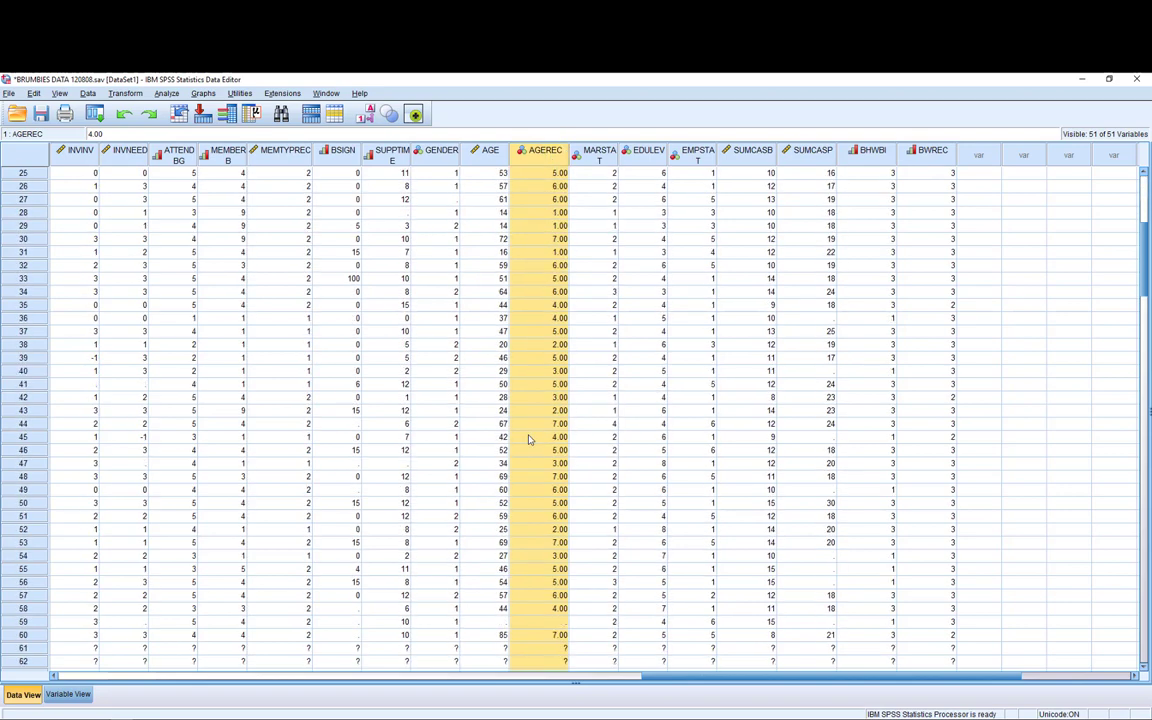
scroll(530, 440, "down", 20)
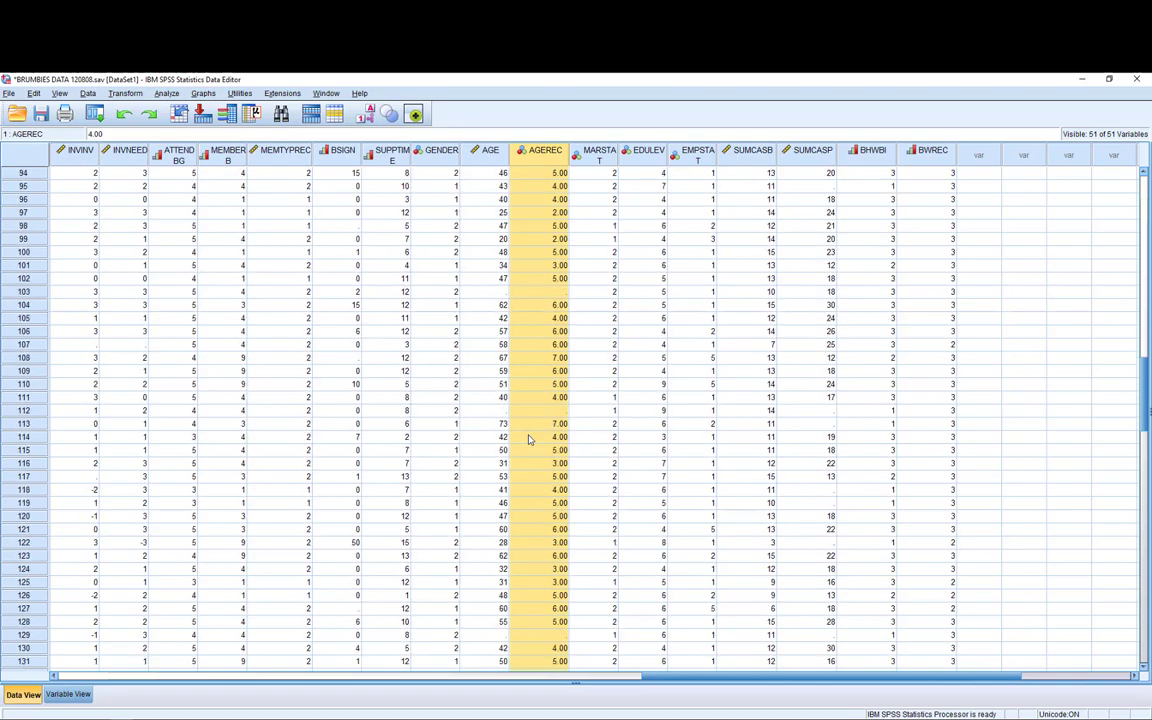
scroll(530, 440, "down", 10)
scroll(530, 440, "up", 20)
scroll(530, 440, "up", 20)
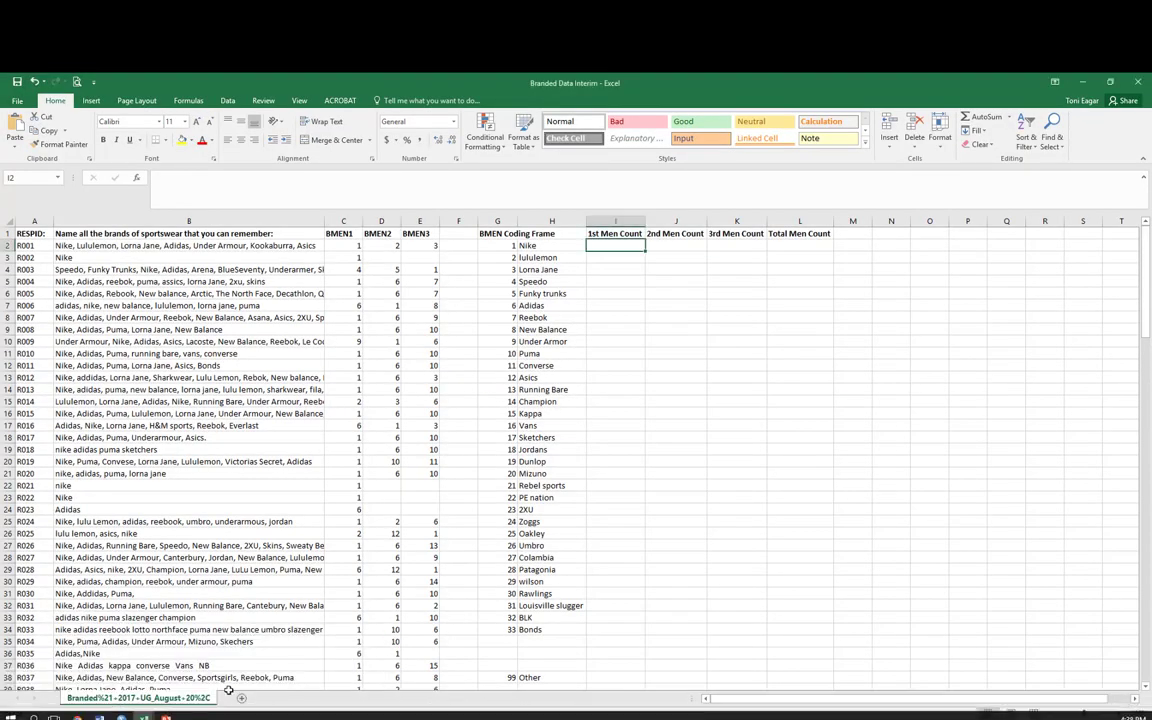
Switch to the Branded Data Setup workbook and select the brand responses in column B.
mouse_move(145, 713)
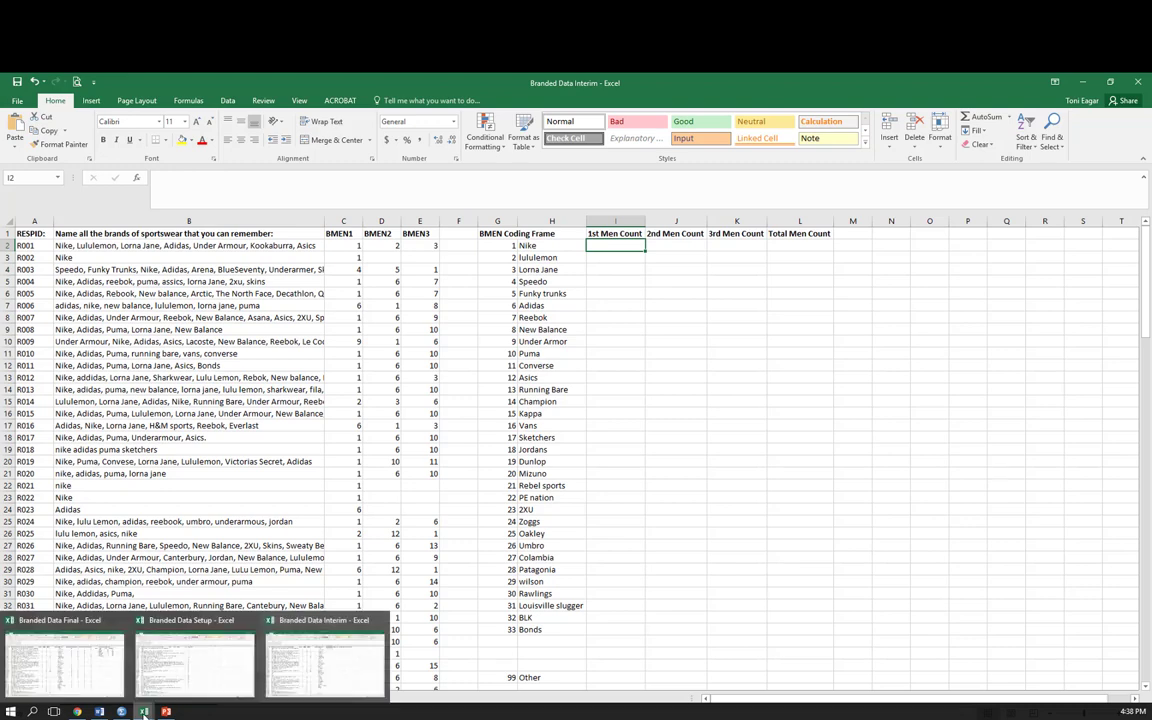
left_click(194, 660)
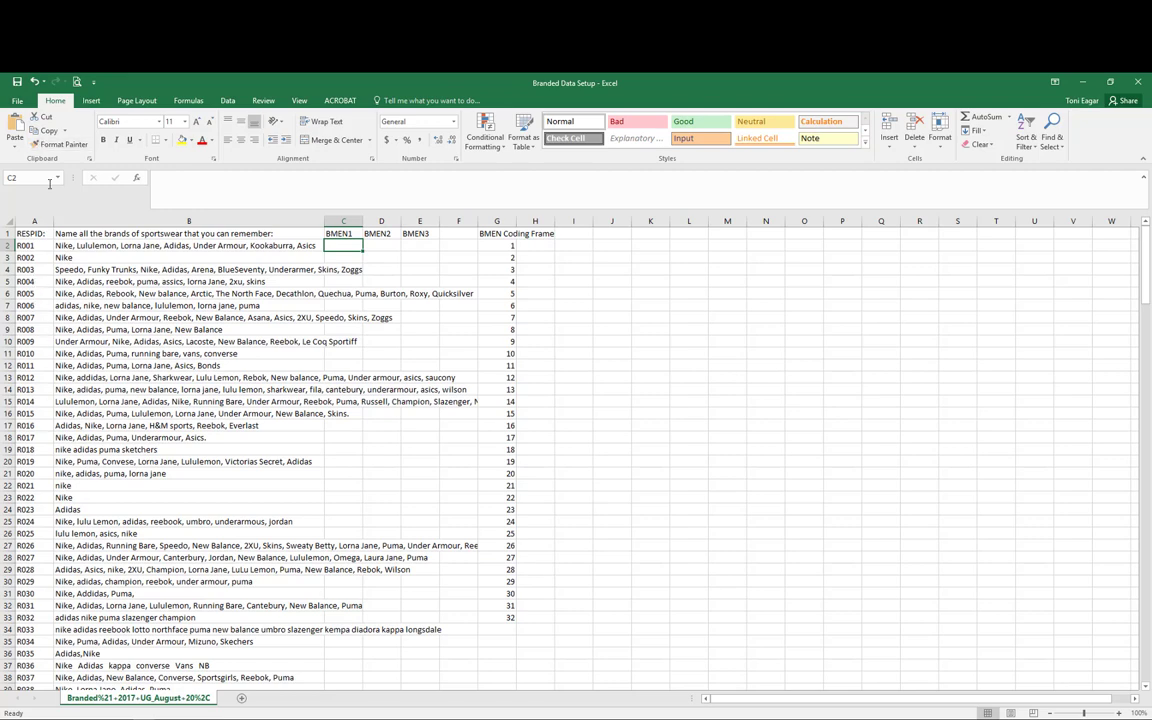
left_click(105, 223)
left_click(108, 246)
left_click(105, 221)
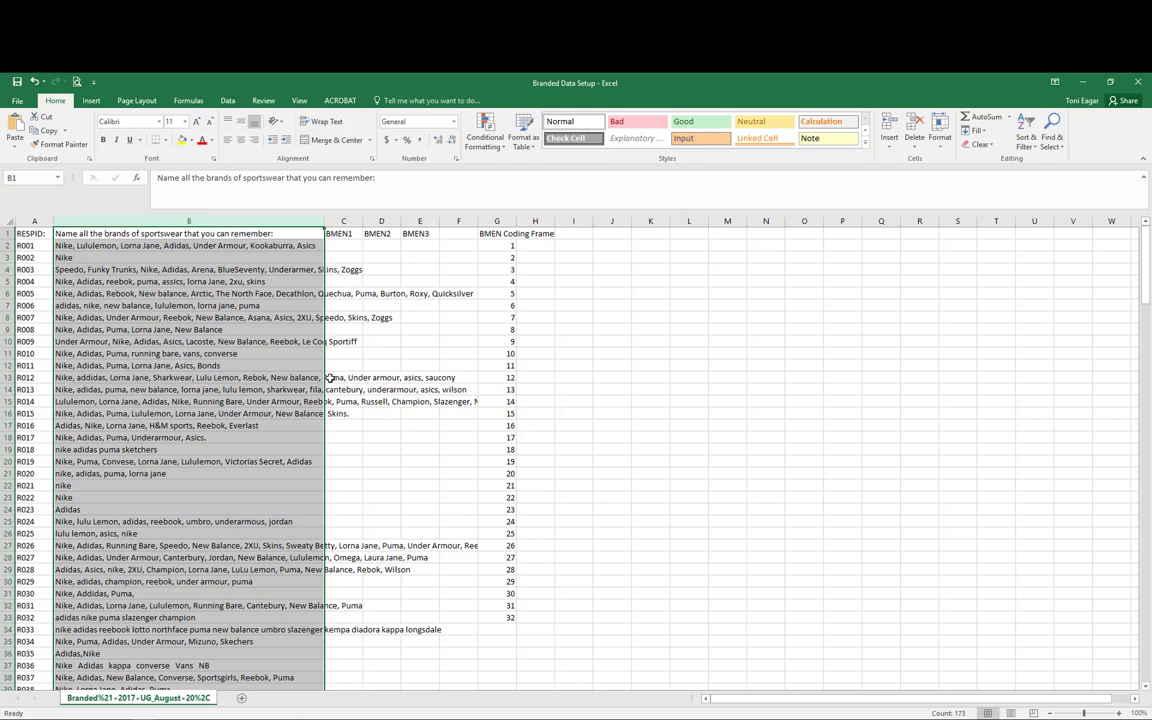
Highlight respondents R012 and R014, then view R002's full multi-line answer in B3.
left_click(7, 377)
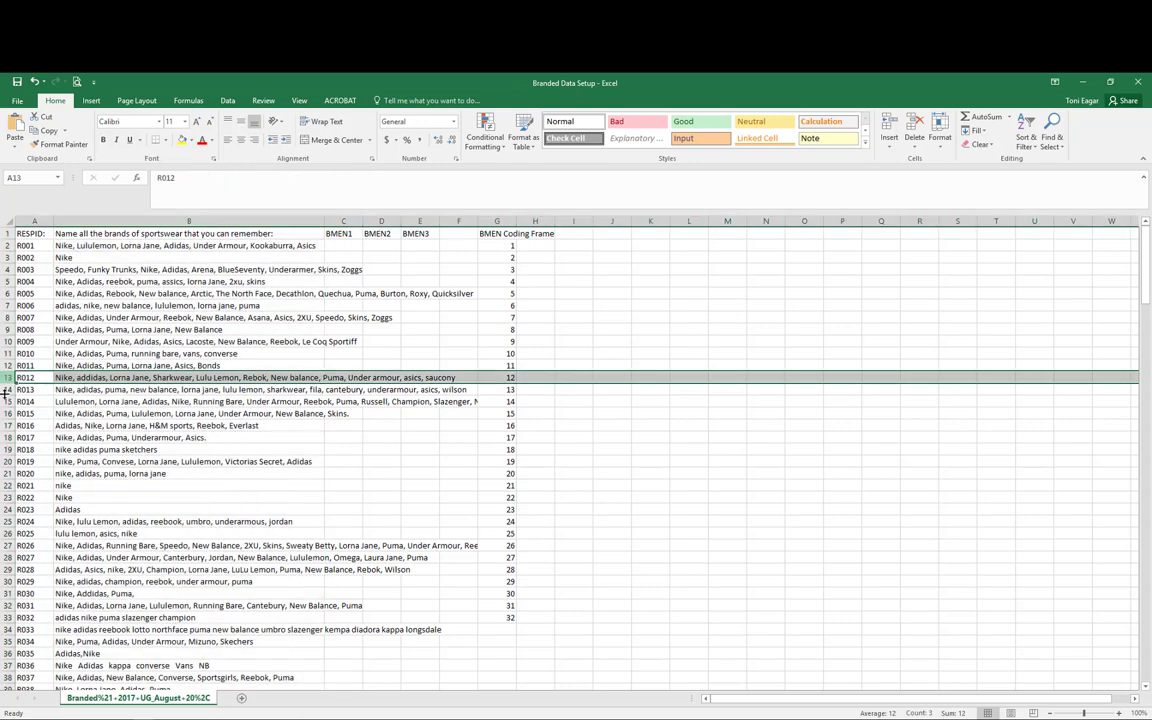
left_click(7, 401)
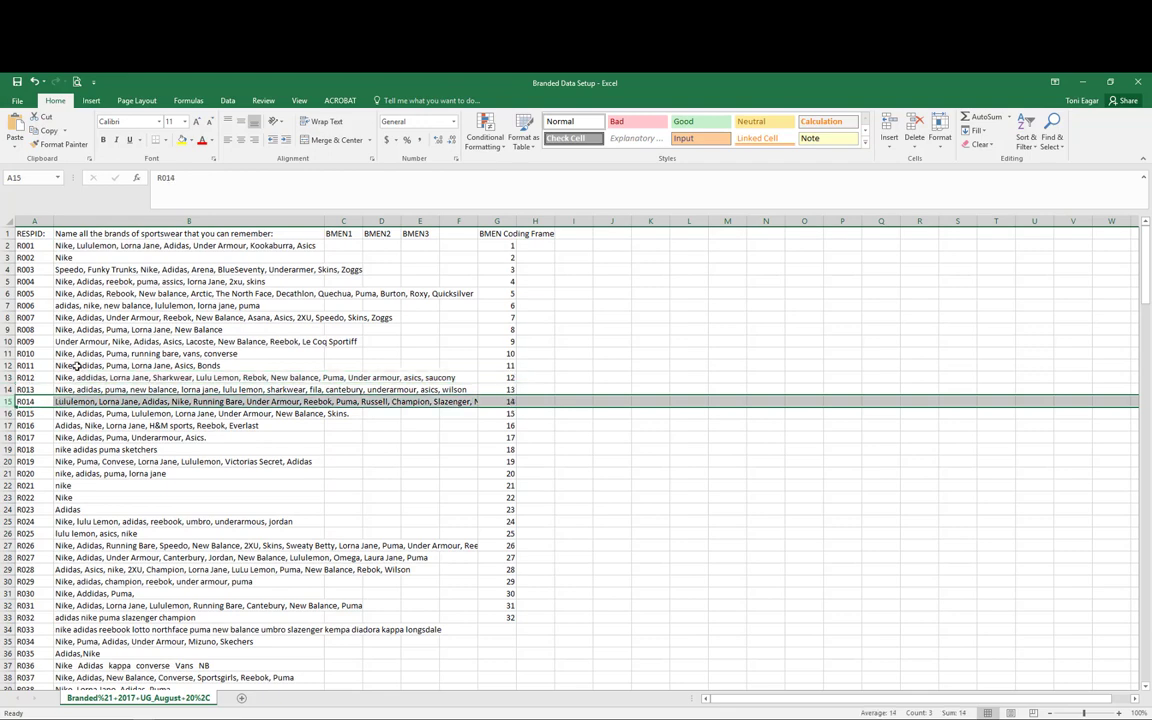
scroll(75, 366, "down", 1)
scroll(76, 372, "up", 1)
left_click(88, 257)
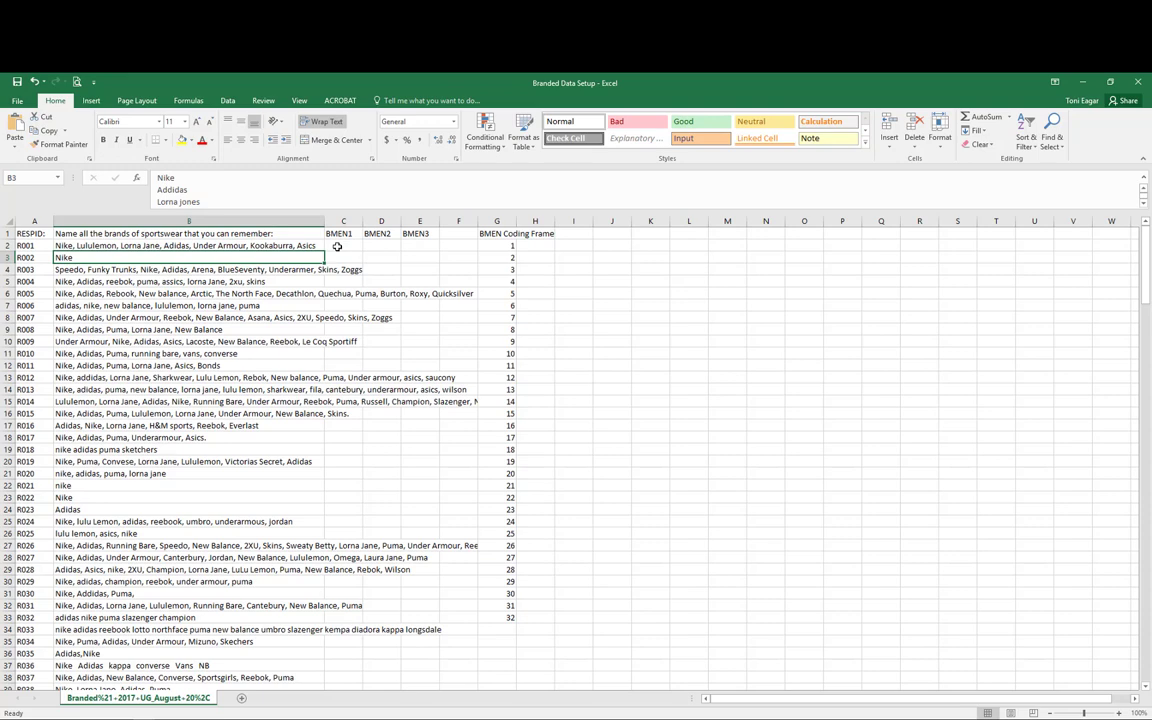
Review R001's BMEN1–BMEN3 mention cells and the BMEN Coding Frame column.
left_click(337, 246)
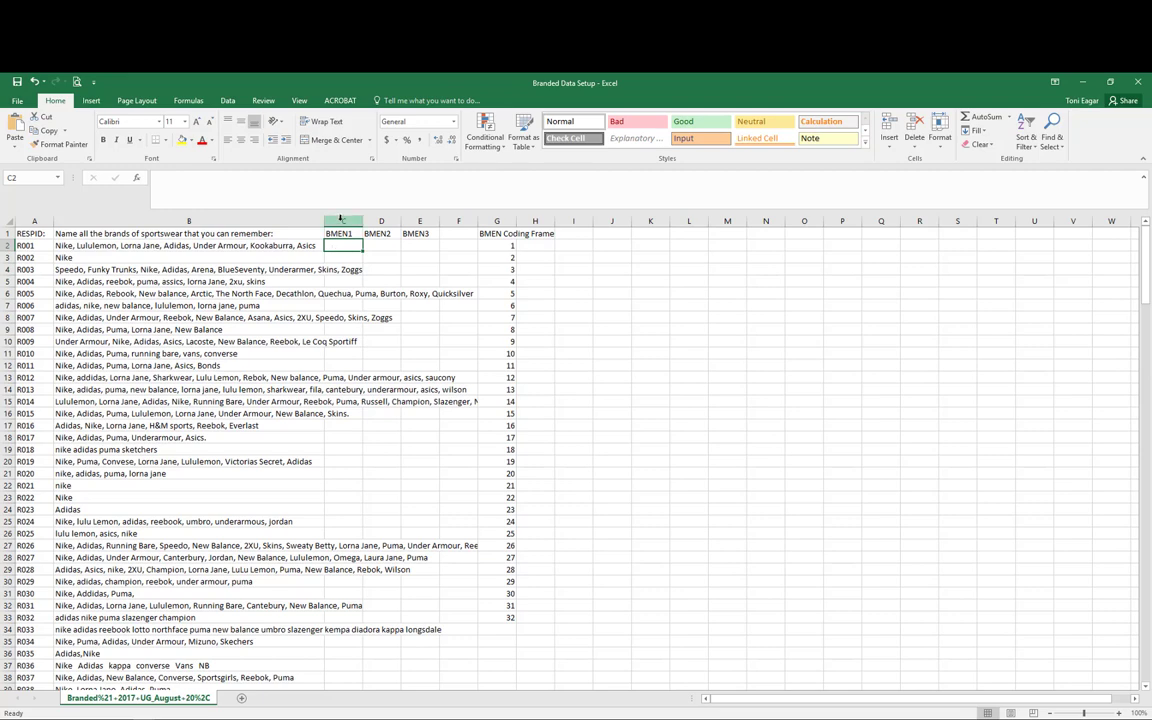
left_click(340, 220)
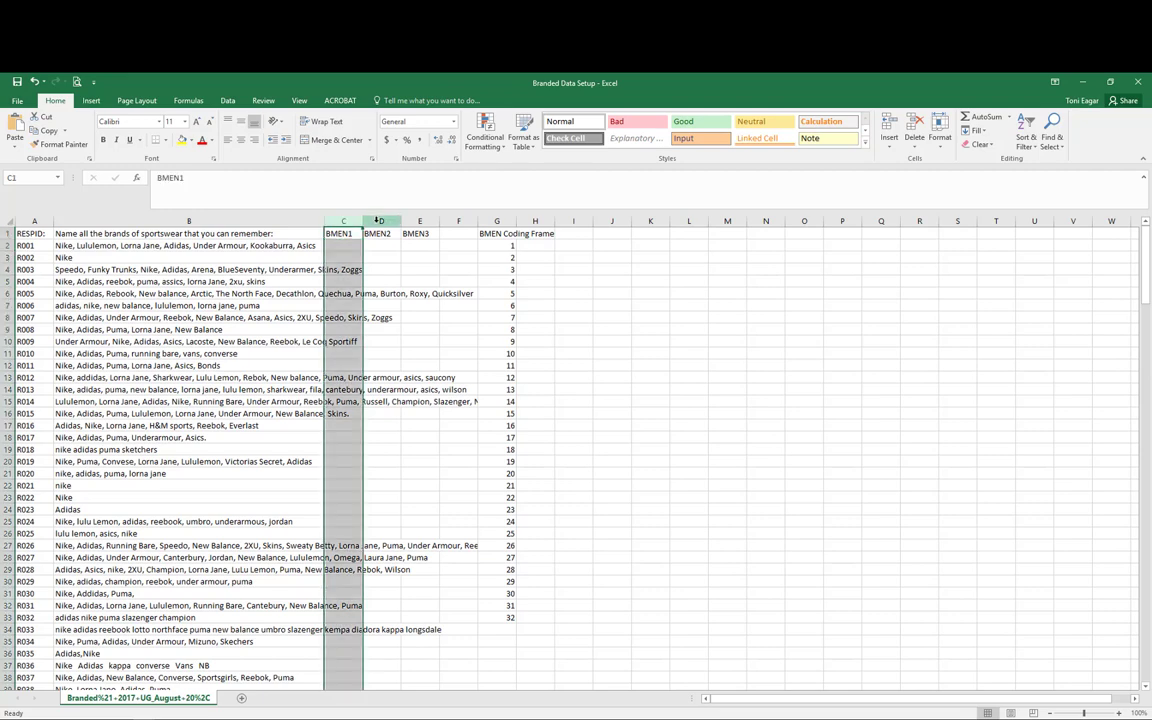
key("Right")
key("ctrl+space")
left_click(340, 233)
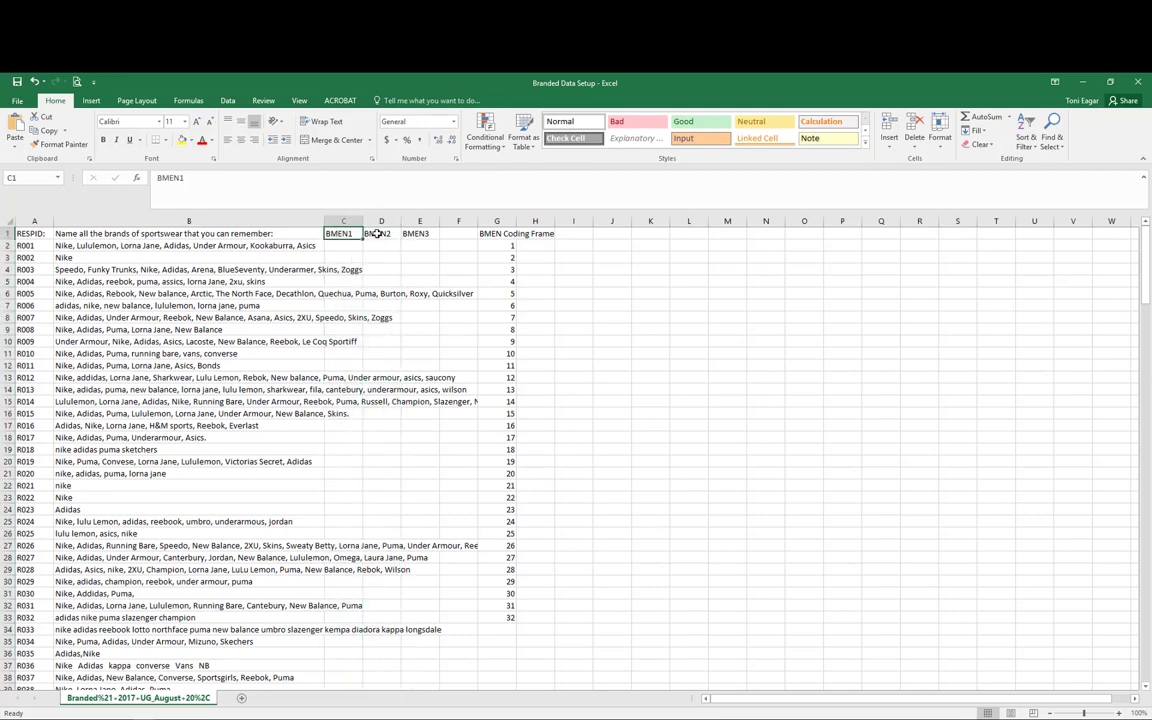
left_click(379, 233)
left_click(420, 233)
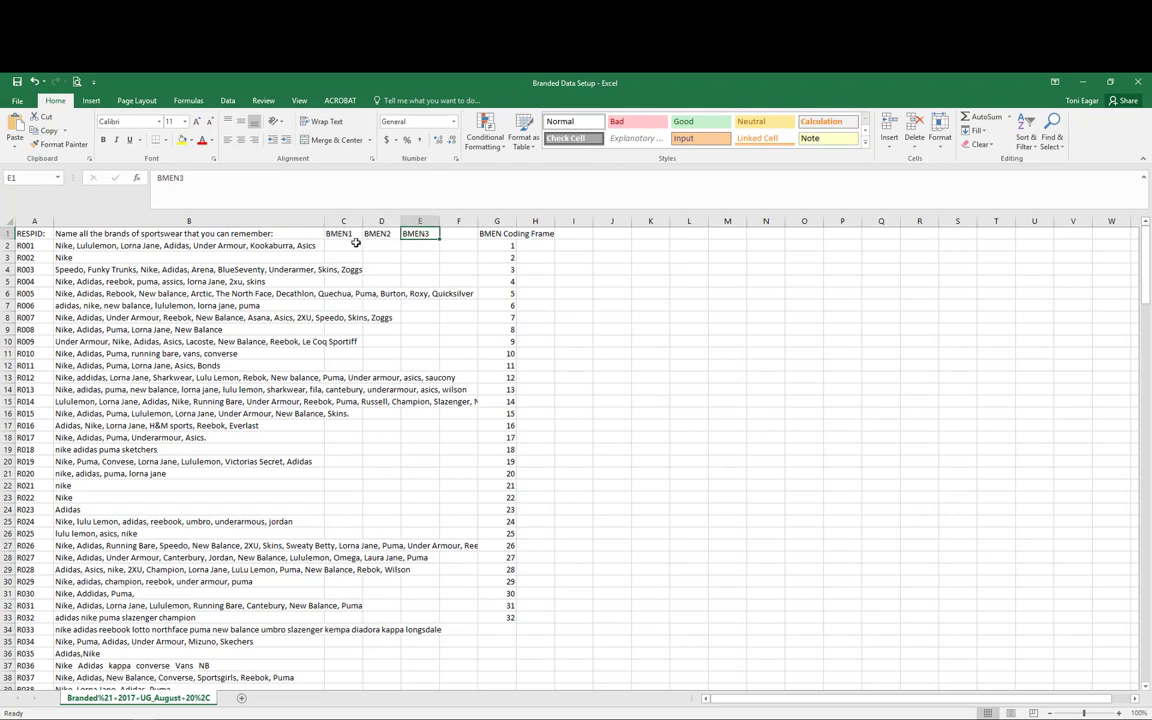
left_click(497, 221)
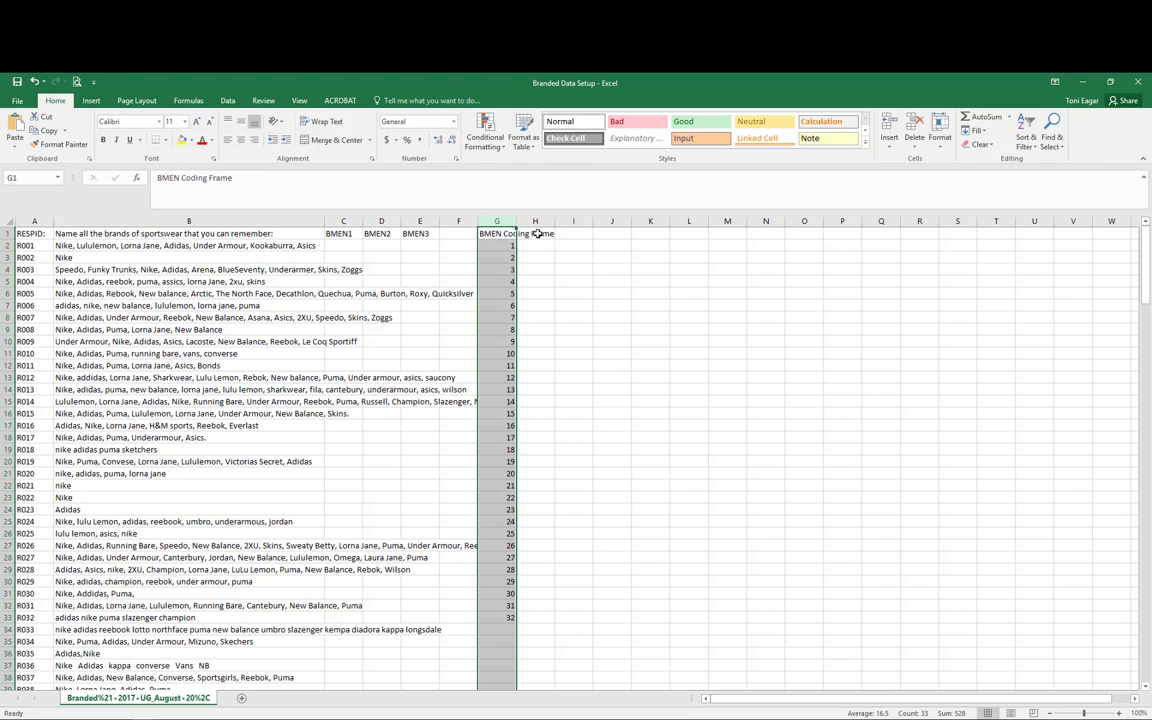
left_click(345, 245)
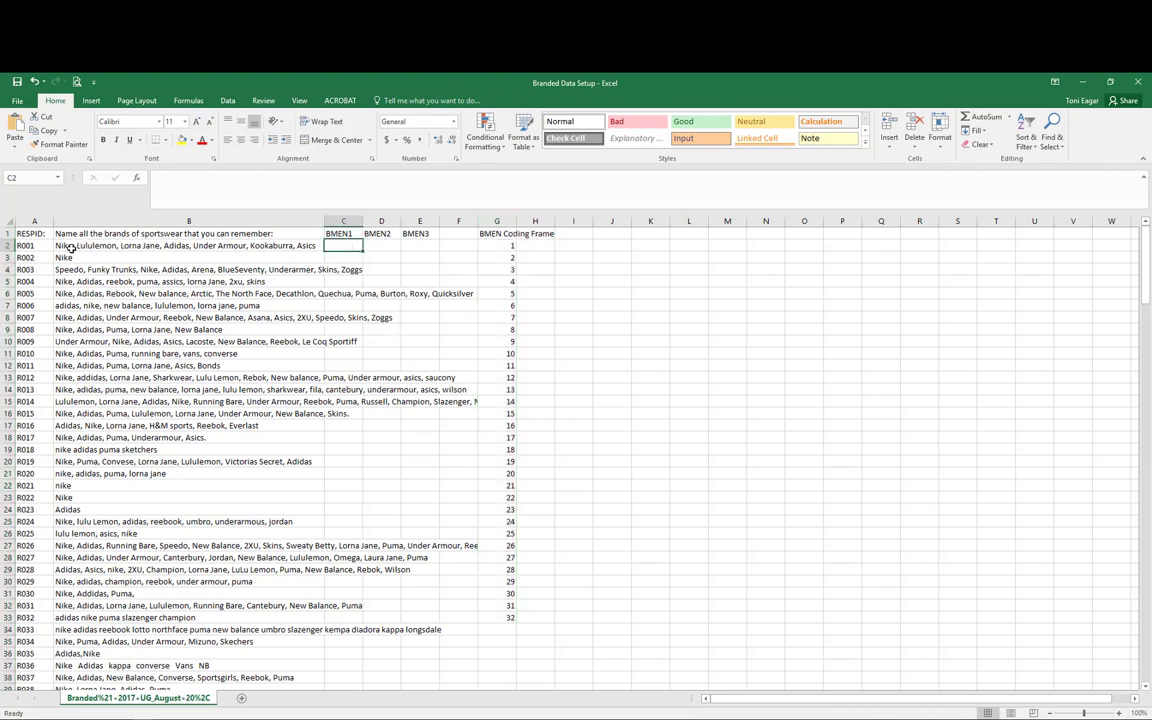
Label codes 1 and 2 as Nike and Lululemon, coding R001's first mention as 1.
left_click(525, 248)
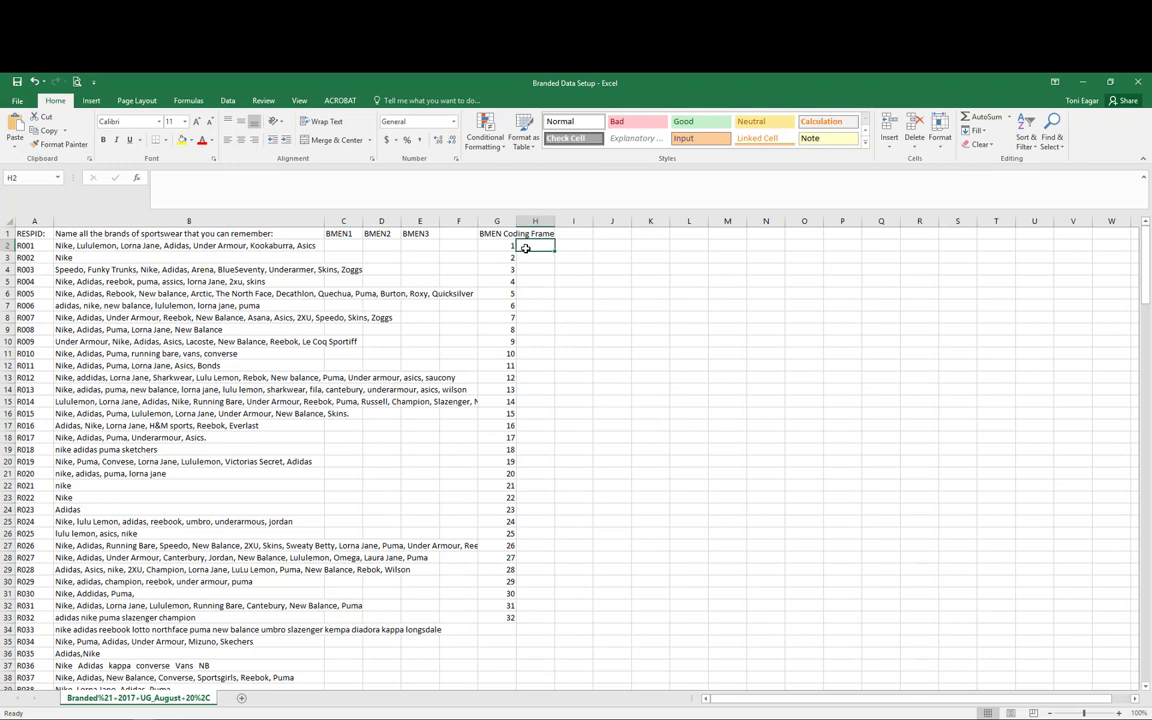
type("Nike")
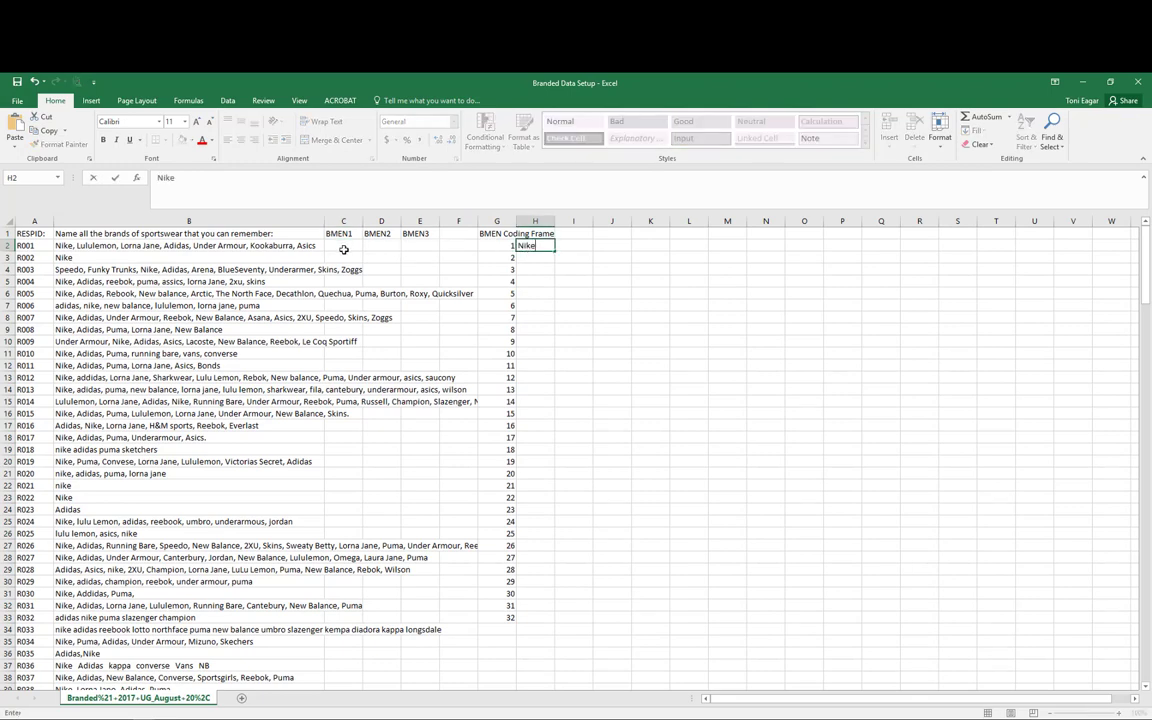
left_click(343, 249)
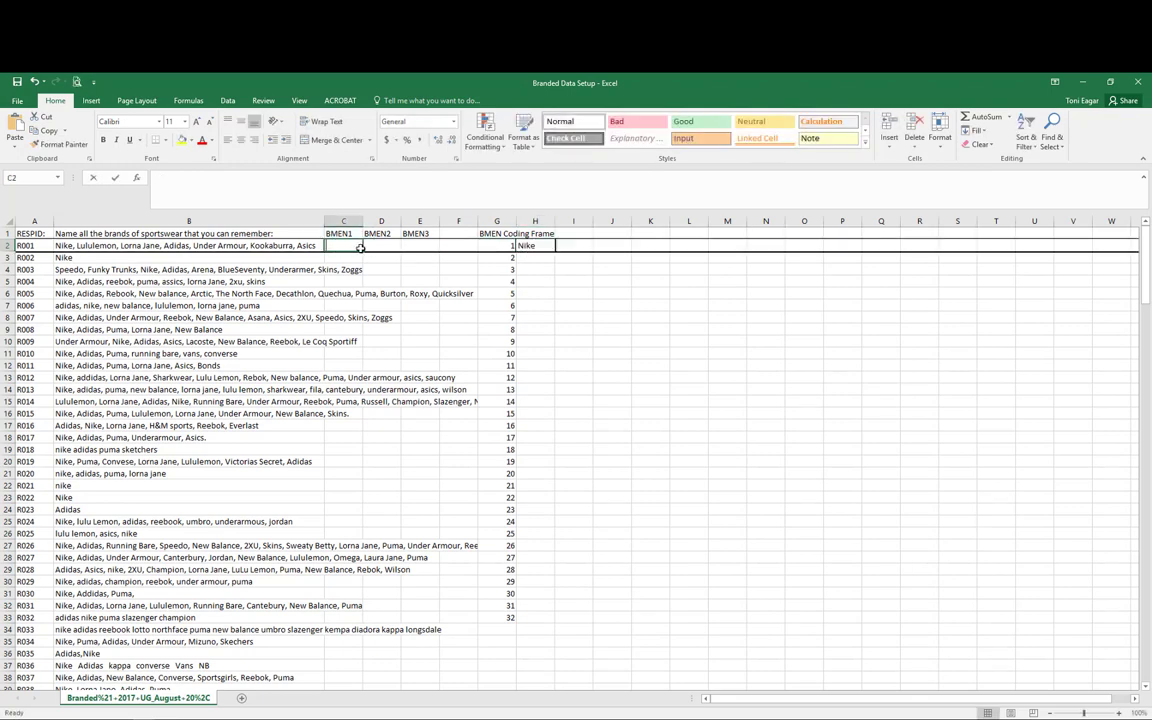
type("1")
left_click(380, 247)
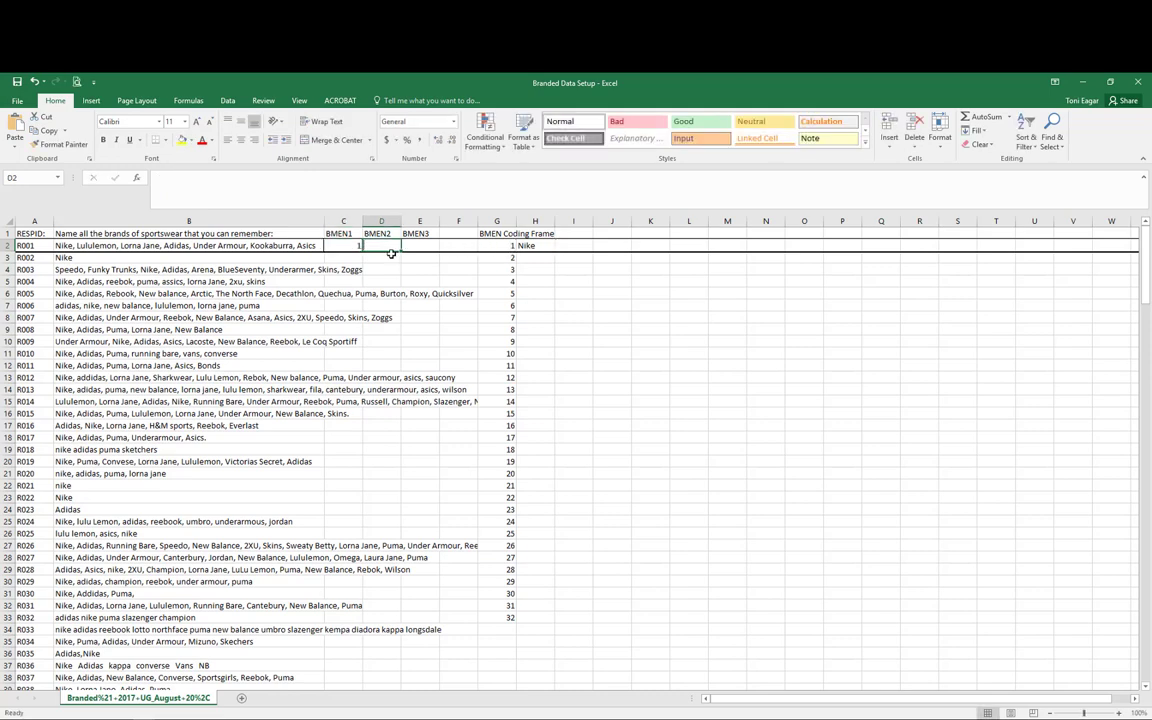
left_click(537, 258)
type("Lulul")
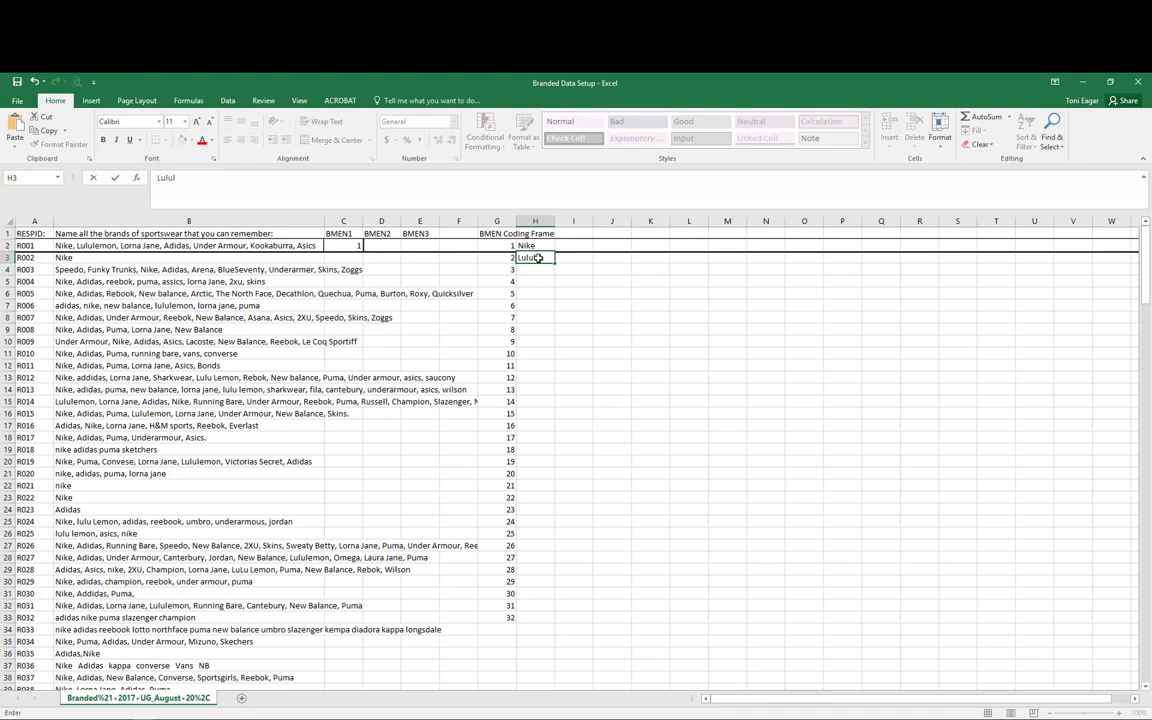
type("emon")
key("ctrl+Return")
Label code 3 as Lorna Jane and code R001's second and third mentions 2 and 3.
left_click(388, 245)
type("2")
left_click(526, 270)
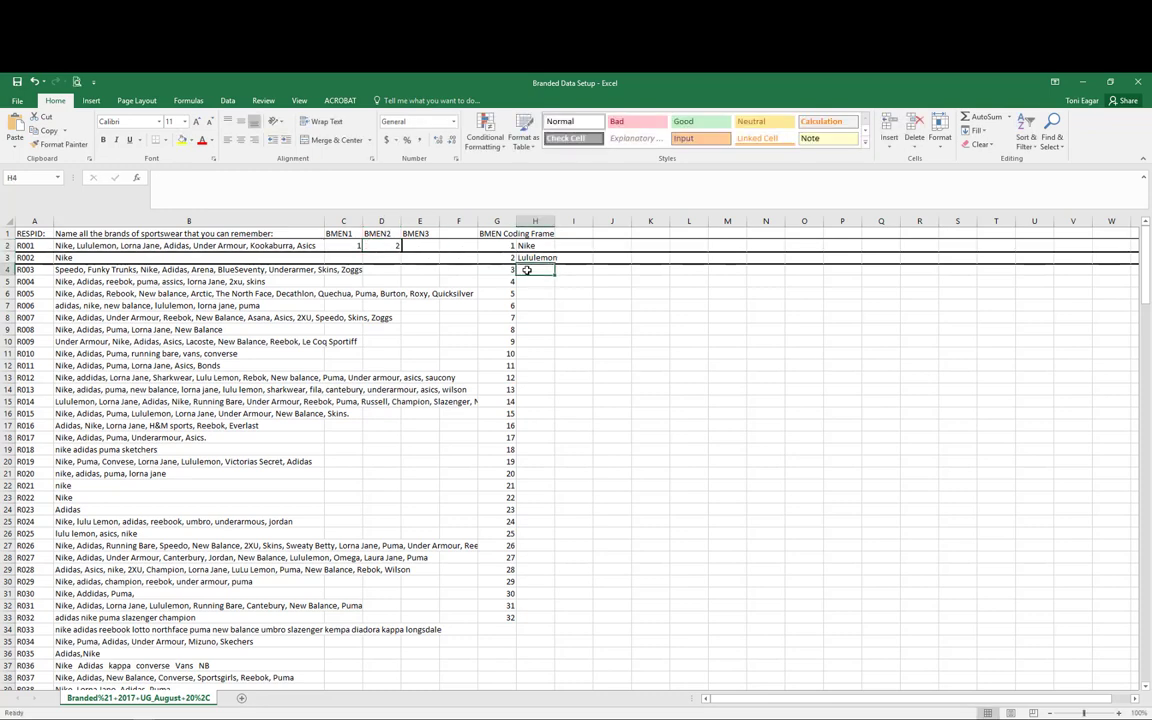
type("Lorna J")
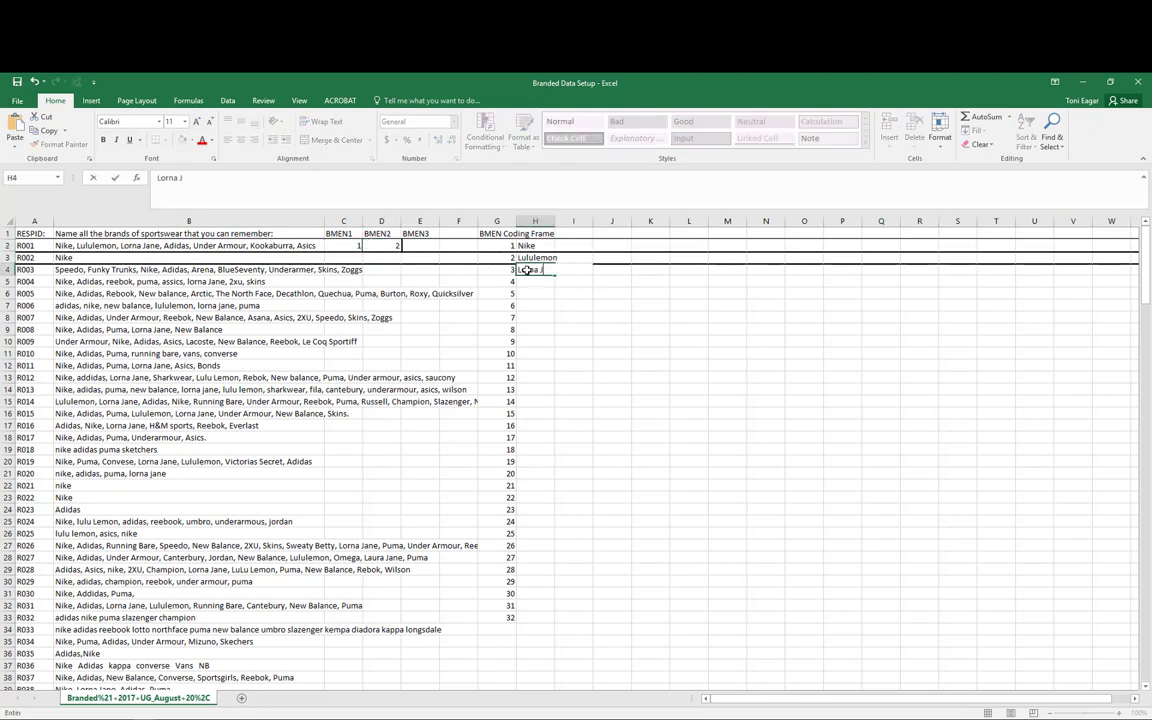
type("ane")
left_click(427, 246)
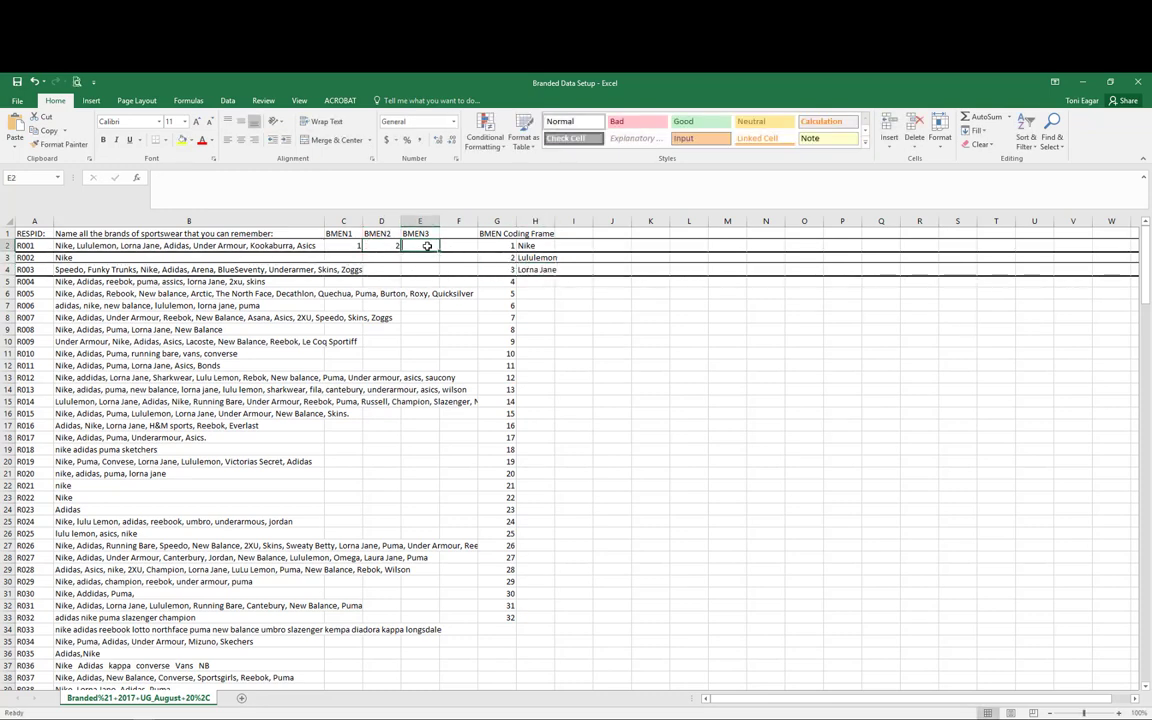
type("3")
left_click(550, 270)
Code R002's first mention 1, add Speedo as code 4, and code R003's first two mentions 4, 5.
left_click(337, 258)
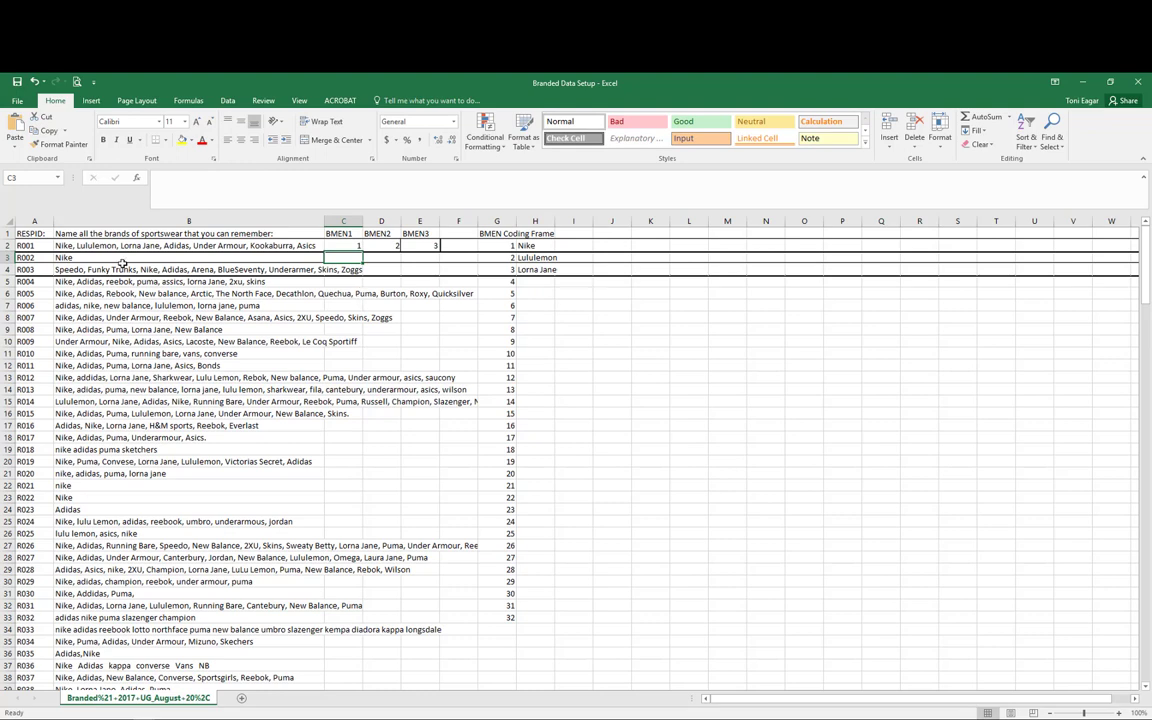
type("1")
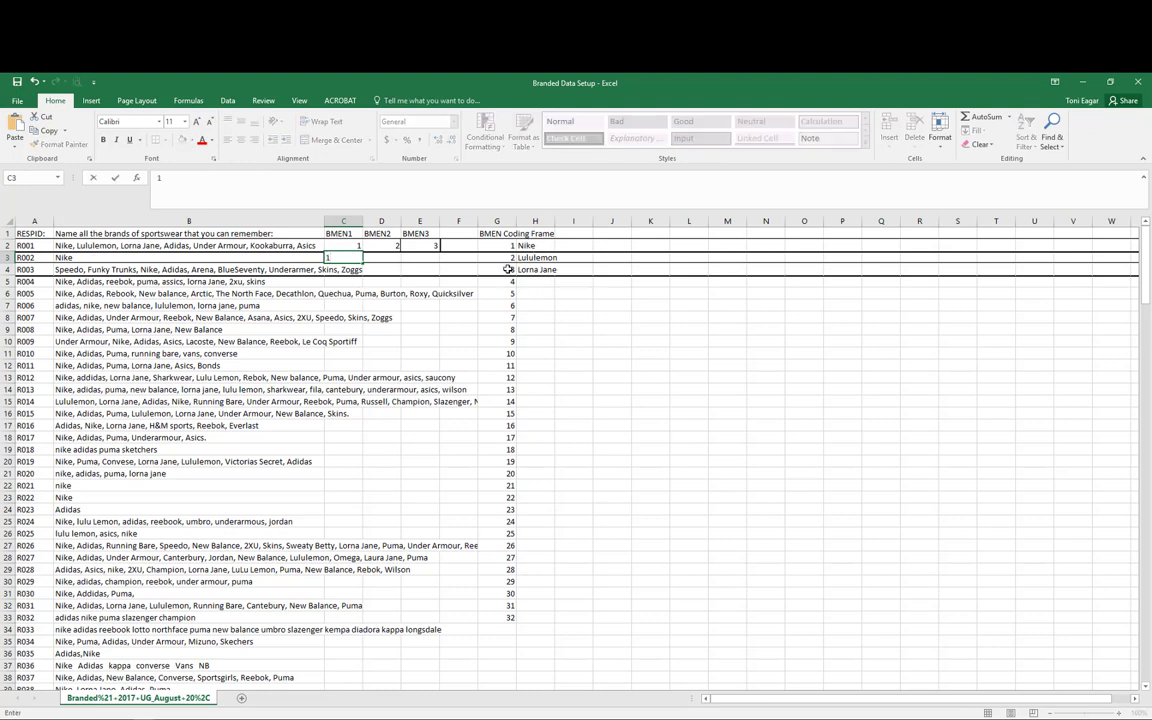
key("Return")
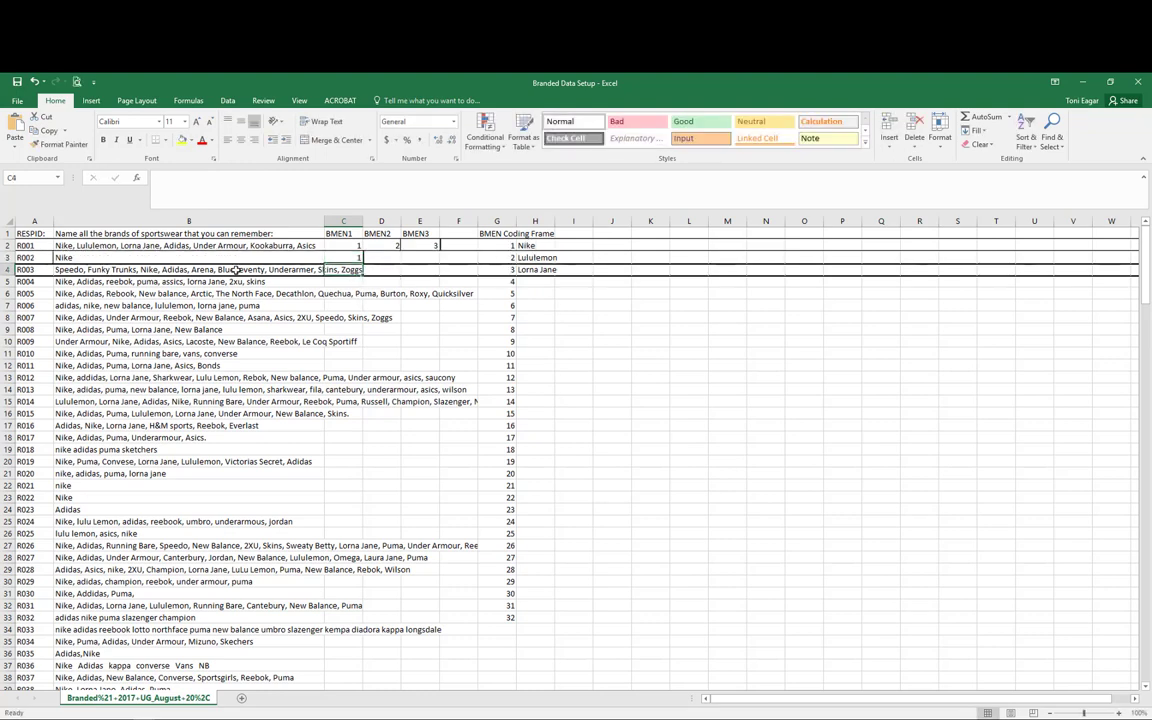
left_click(532, 284)
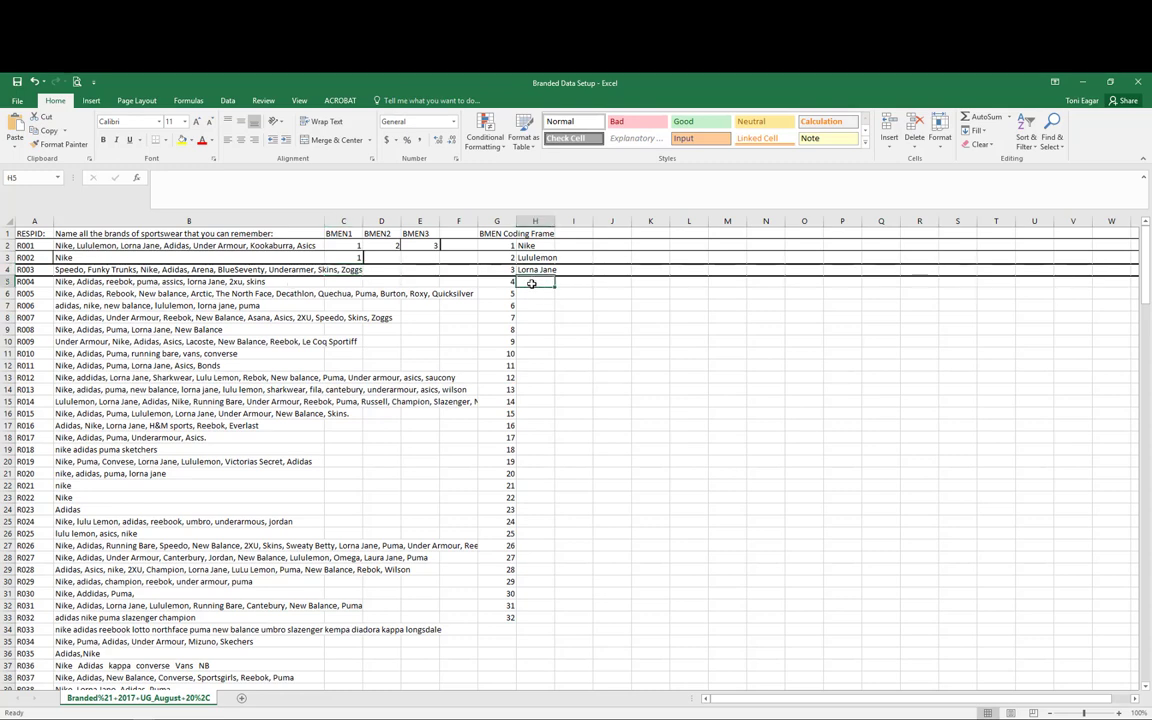
type("Speedo")
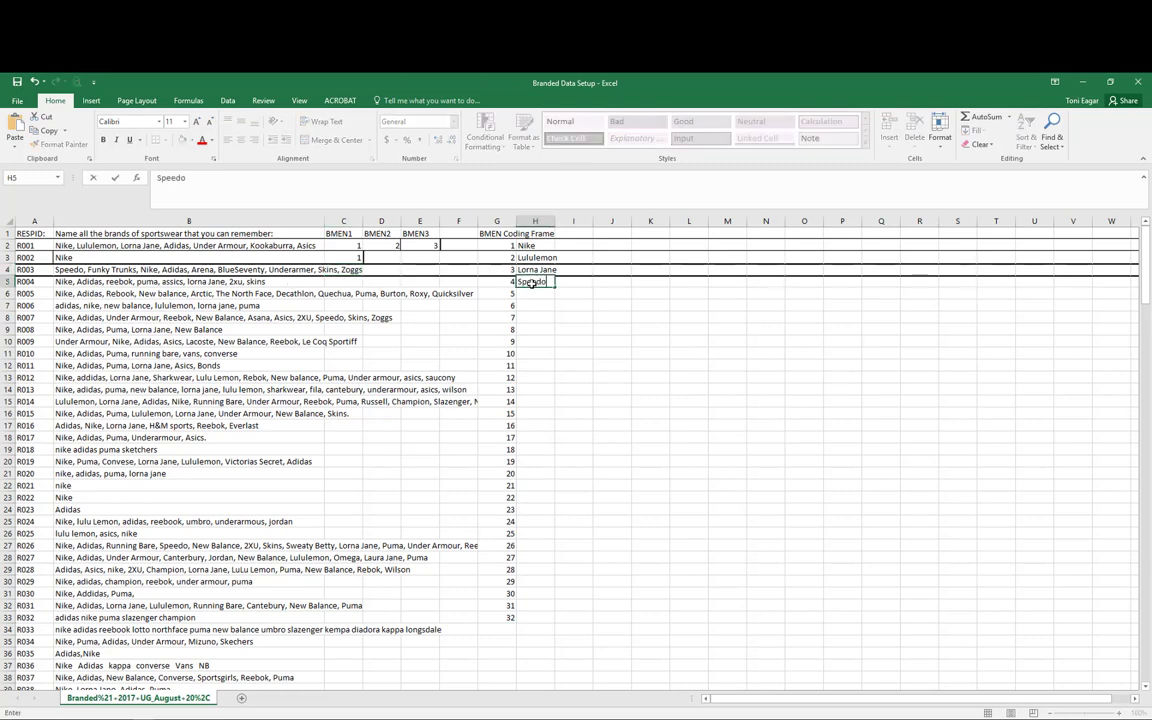
left_click(350, 270)
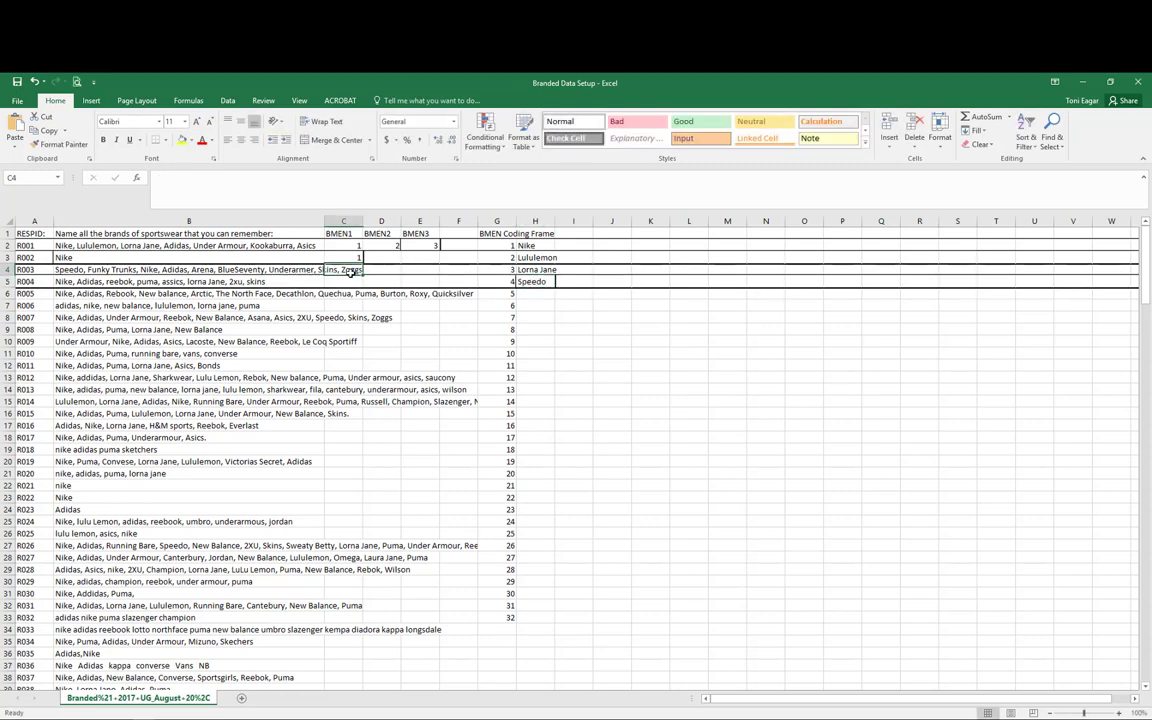
type("4")
left_click(389, 270)
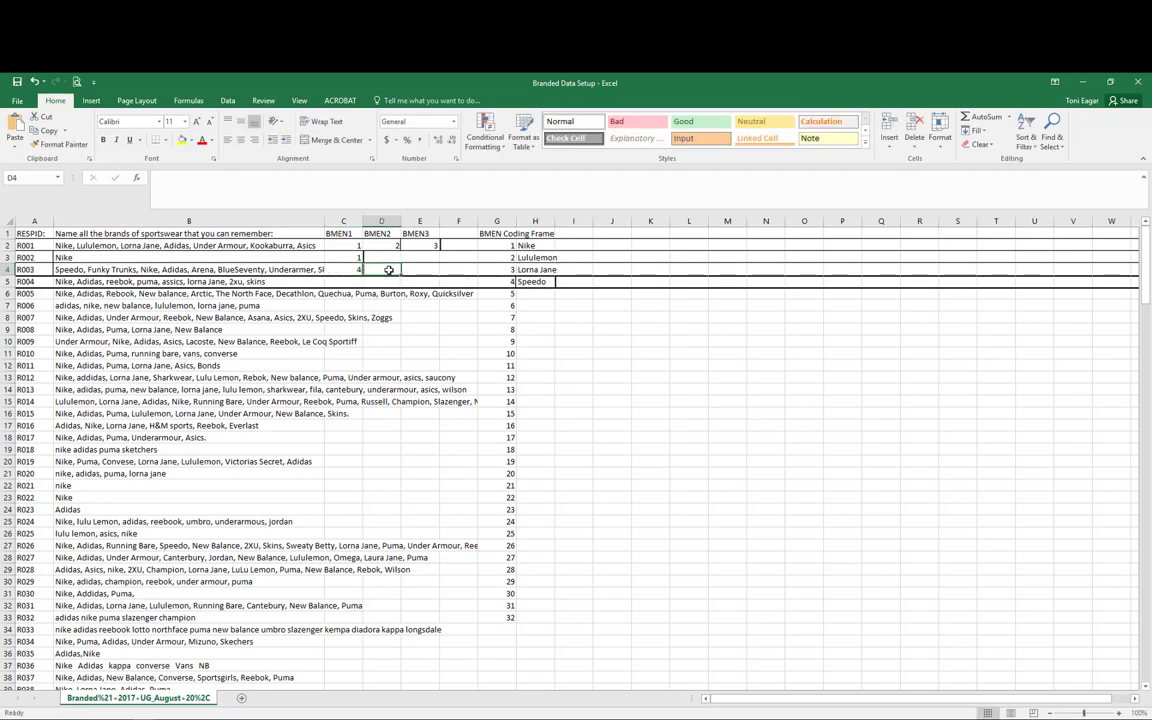
type("5")
Add Funky trunks as code 5, code R003's third mention 1 and R004's first mention 1.
left_click(541, 294)
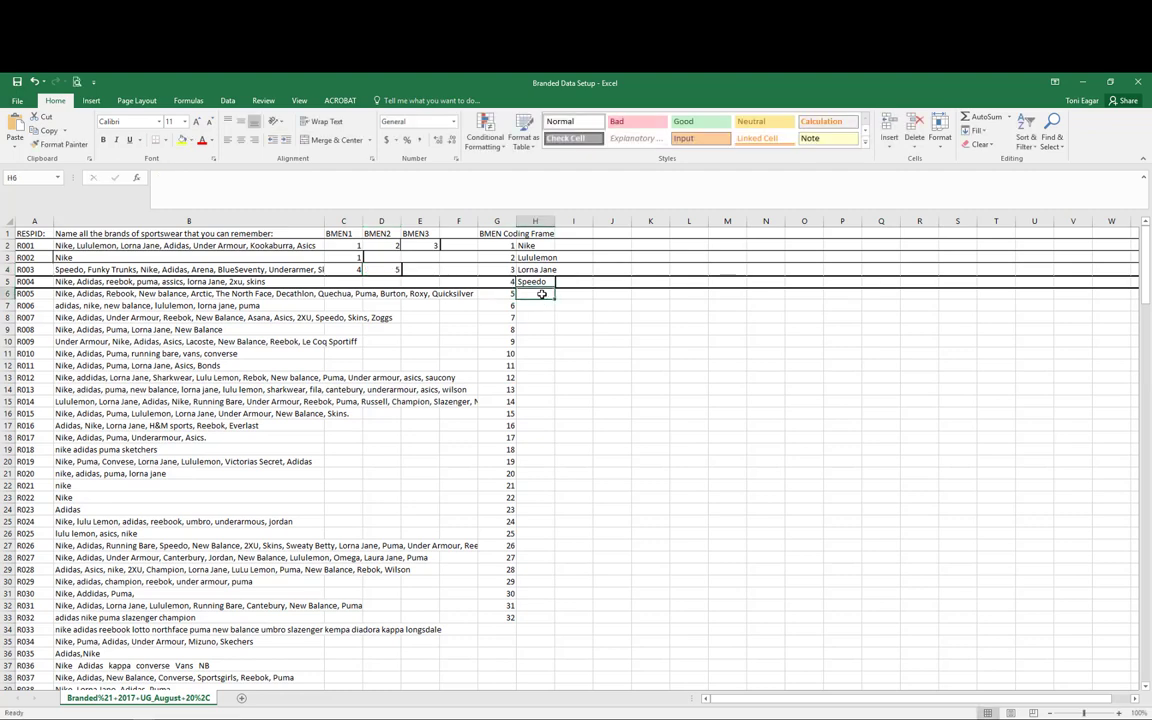
type("Funky trunks")
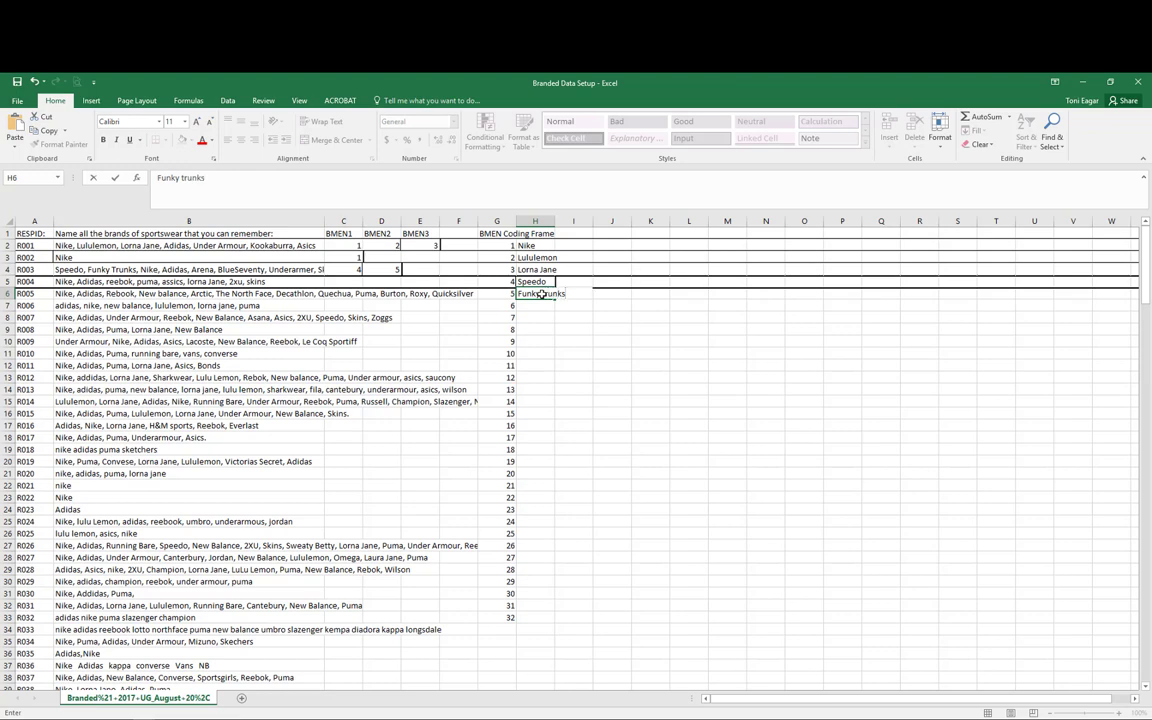
left_click(419, 269)
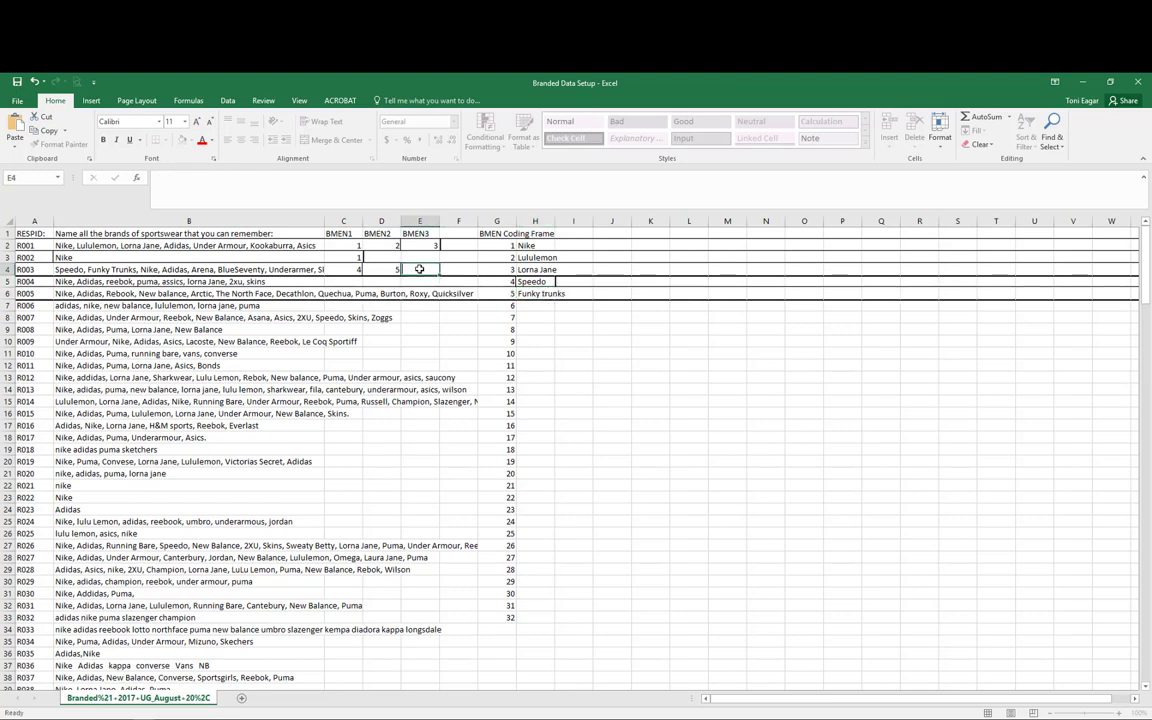
type("1")
left_click(353, 282)
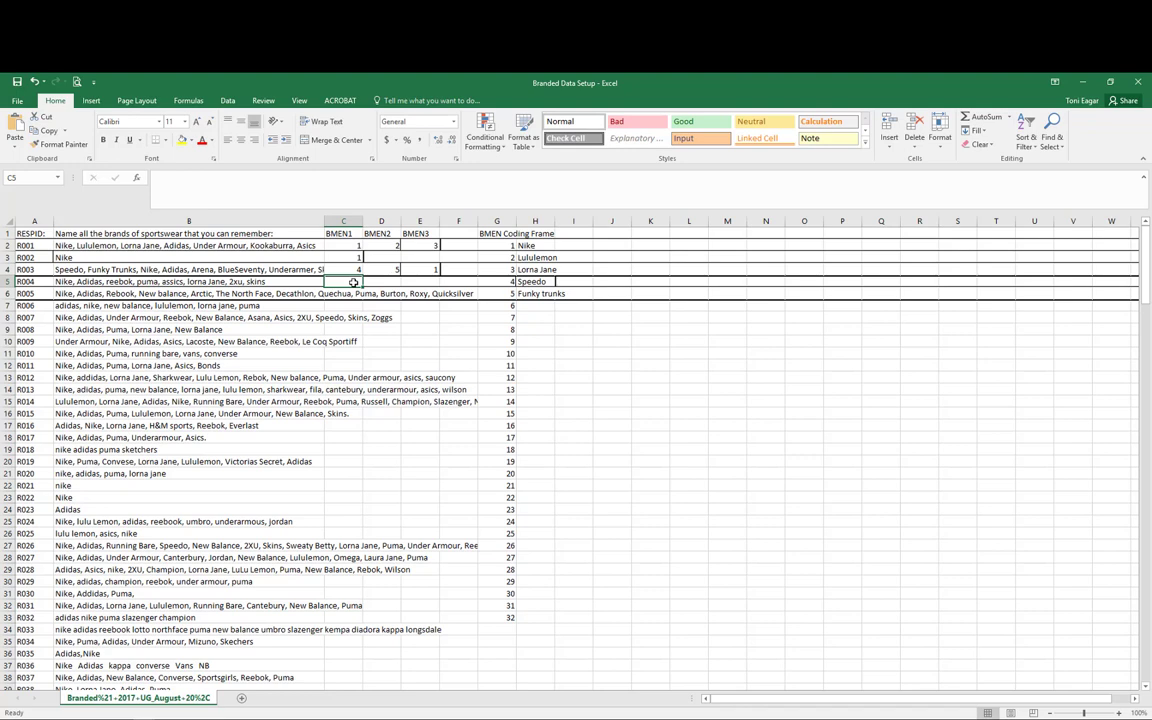
type("1")
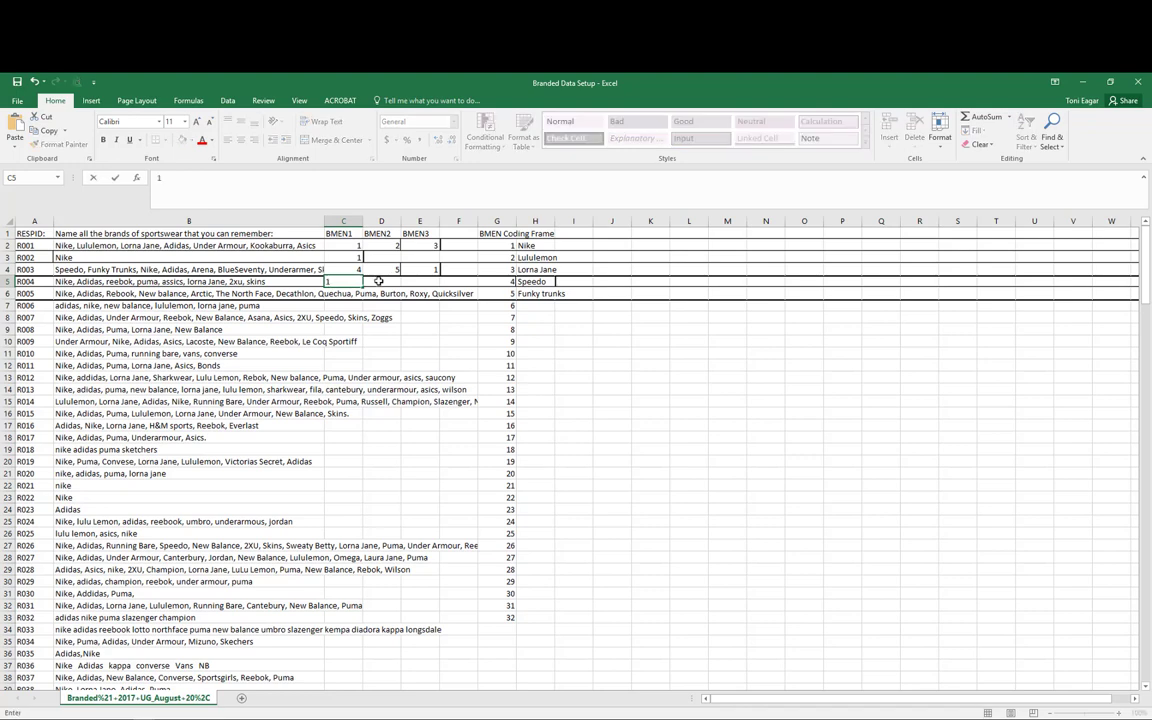
left_click(378, 281)
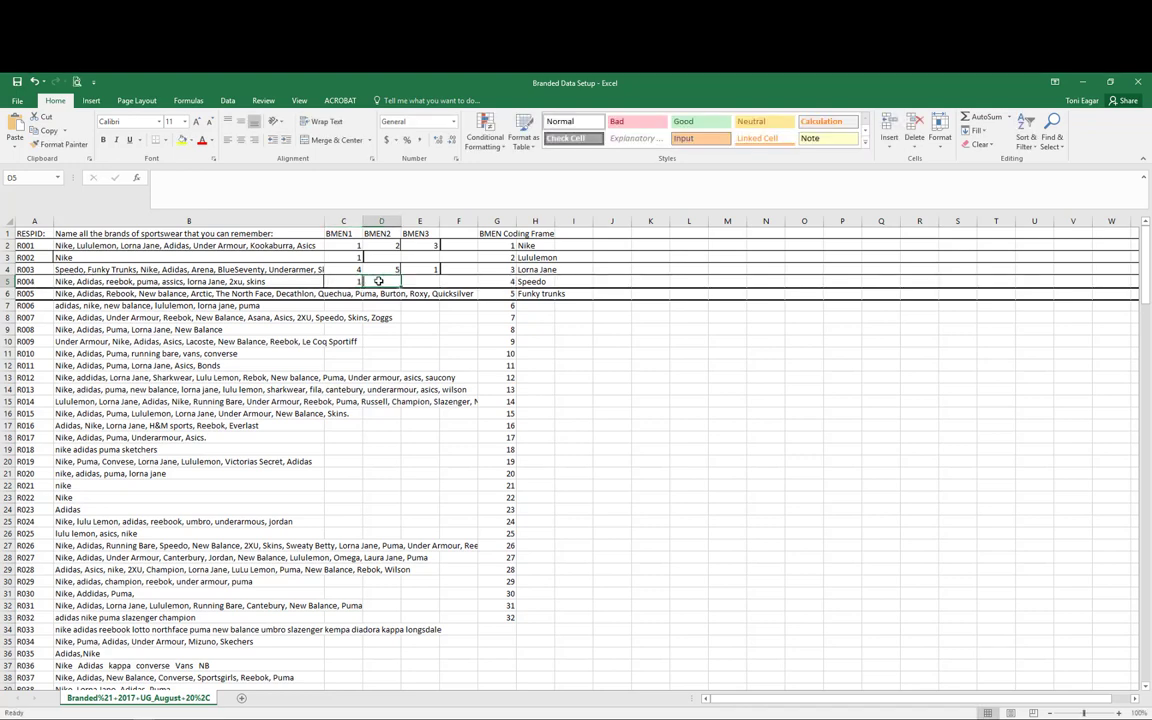
Add Adidas and Reebok as codes 6 and 7, coding R004's second and third mentions 6, 7.
left_click(538, 308)
type("Adidas")
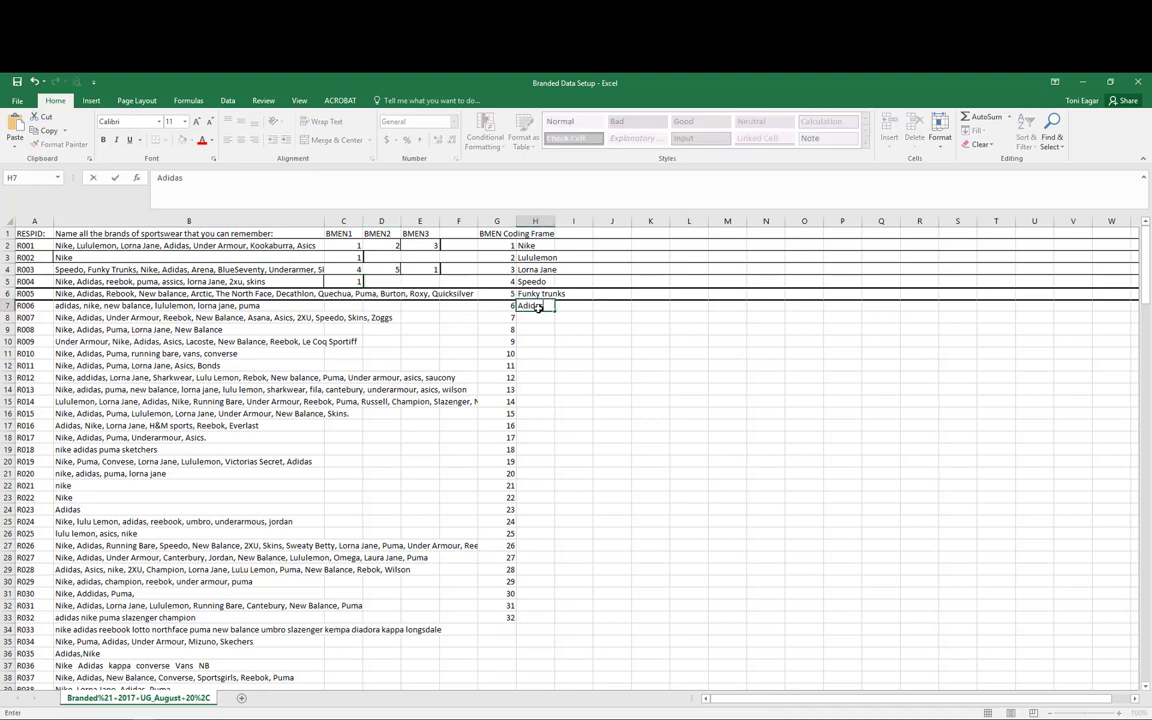
left_click(381, 283)
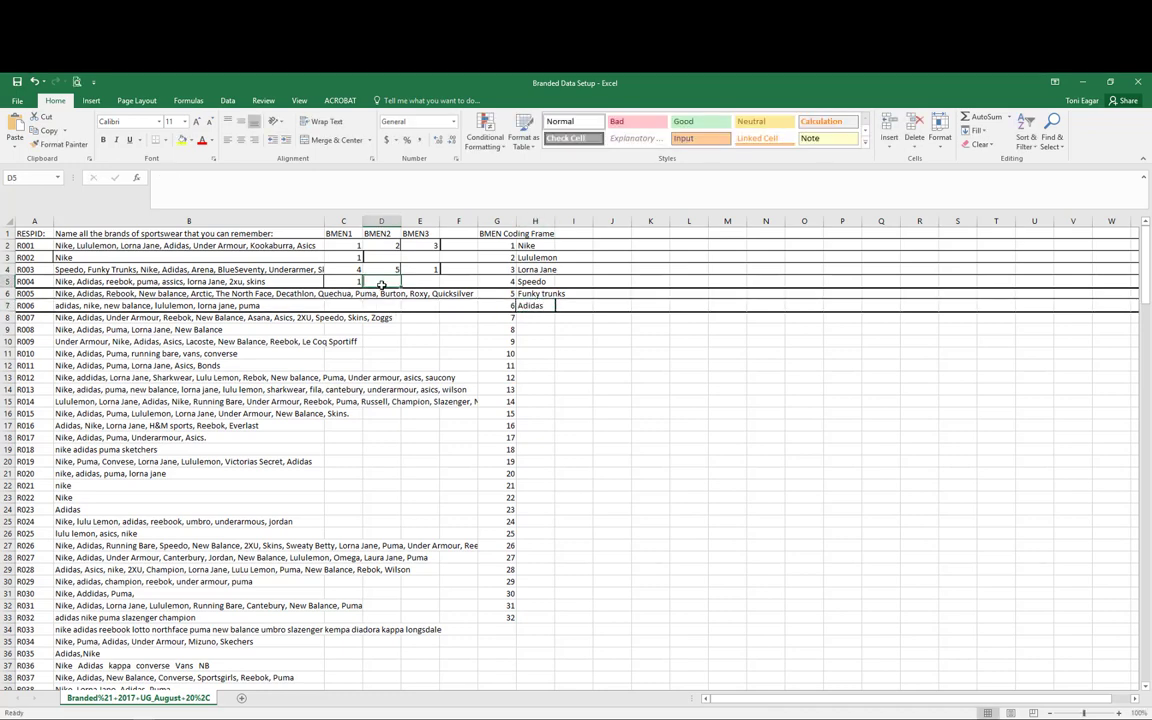
type("6")
left_click(415, 282)
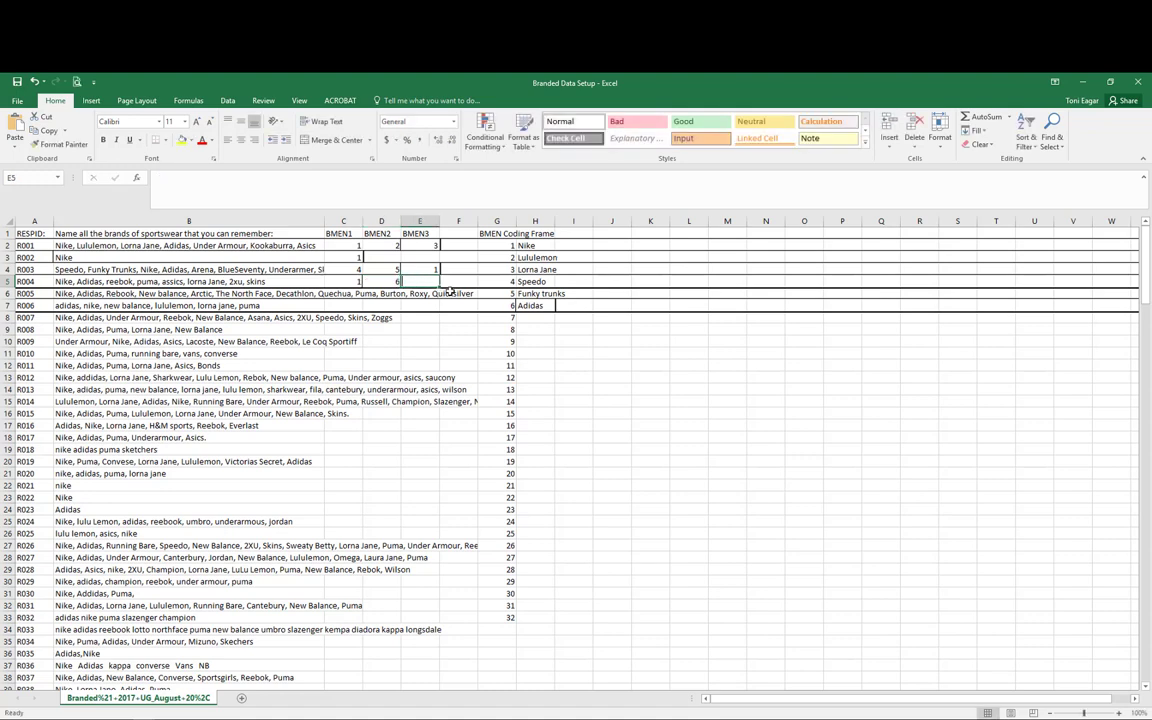
type("7")
left_click(530, 319)
type("Reebok")
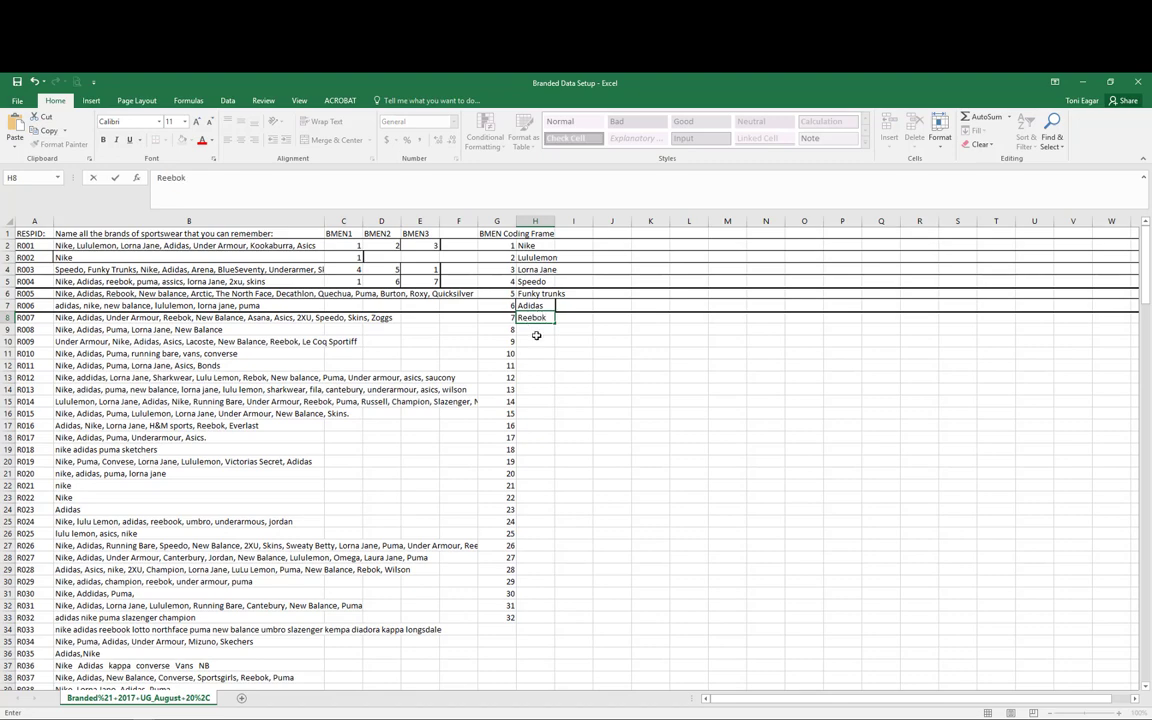
left_click(535, 339)
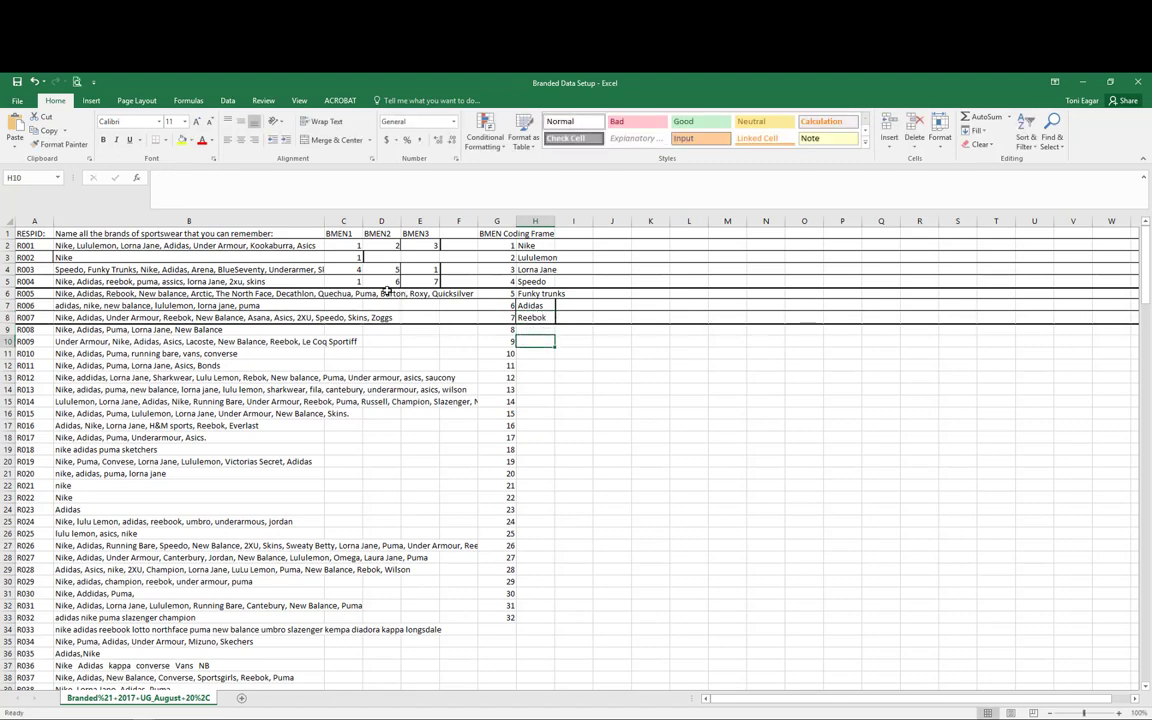
Review the coded rows and select R005's first-mention cell.
scroll(345, 303, "down", 1)
scroll(346, 300, "up", 1)
left_click(412, 294)
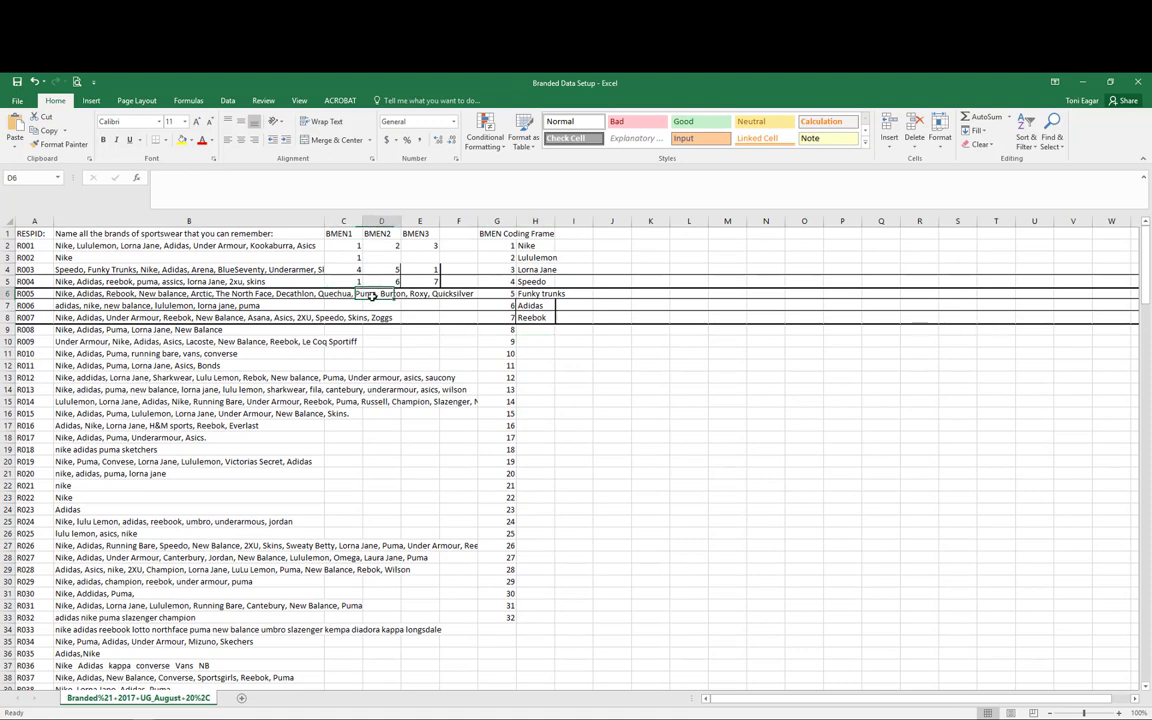
left_click(345, 353)
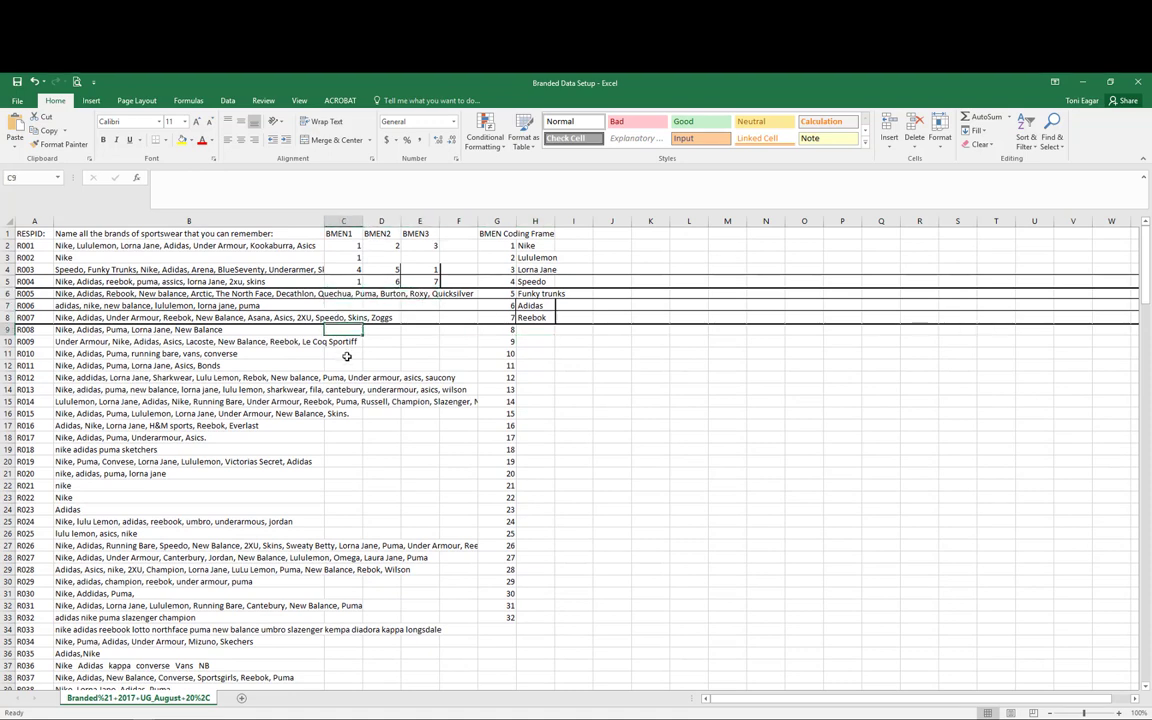
left_click(340, 295)
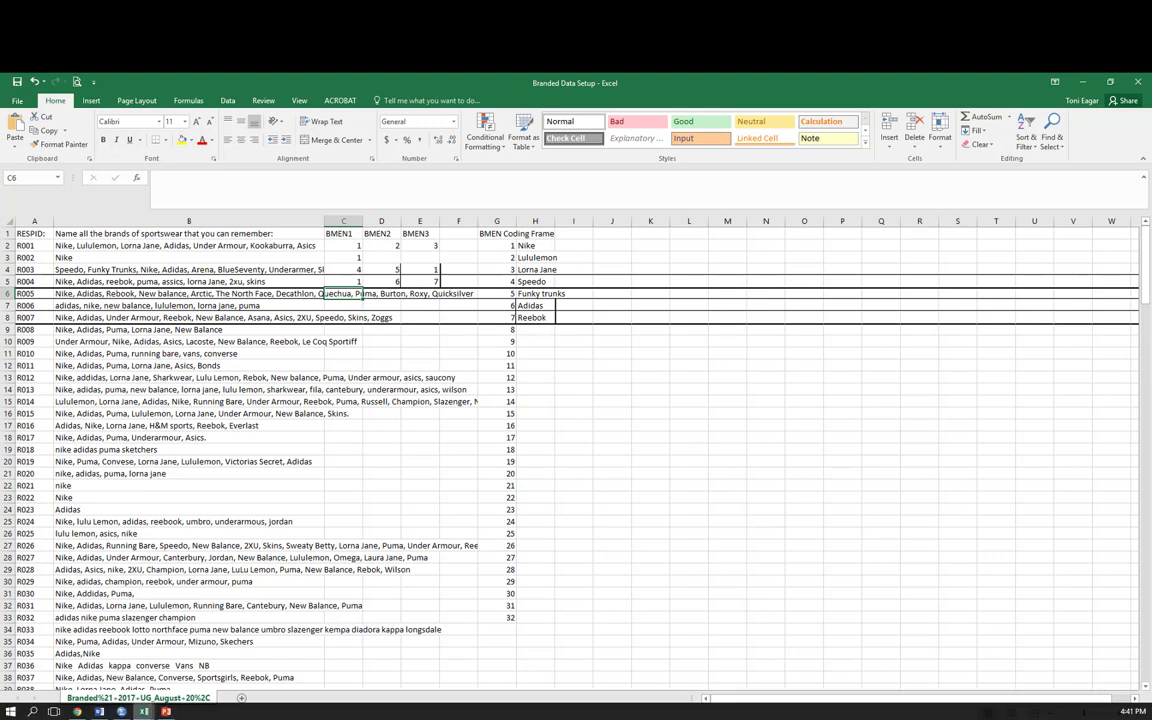
mouse_move(143, 711)
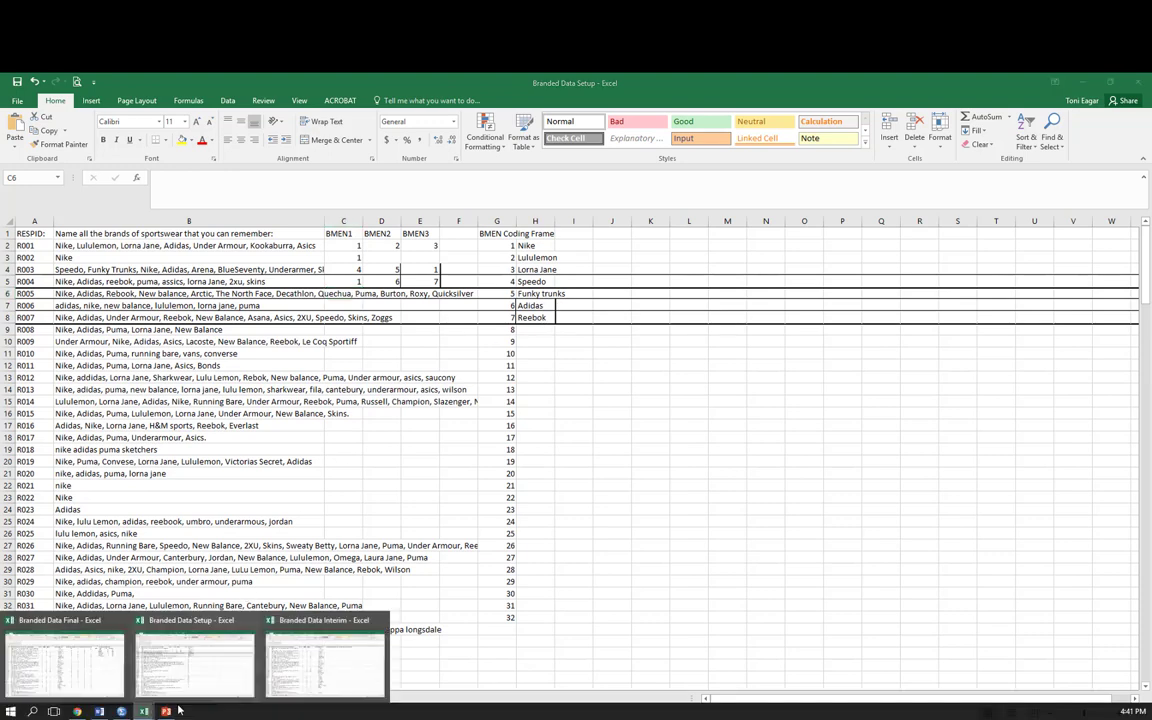
Switch to the Branded Data Interim workbook and scroll through the coded BMEN1–BMEN3 columns.
left_click(309, 668)
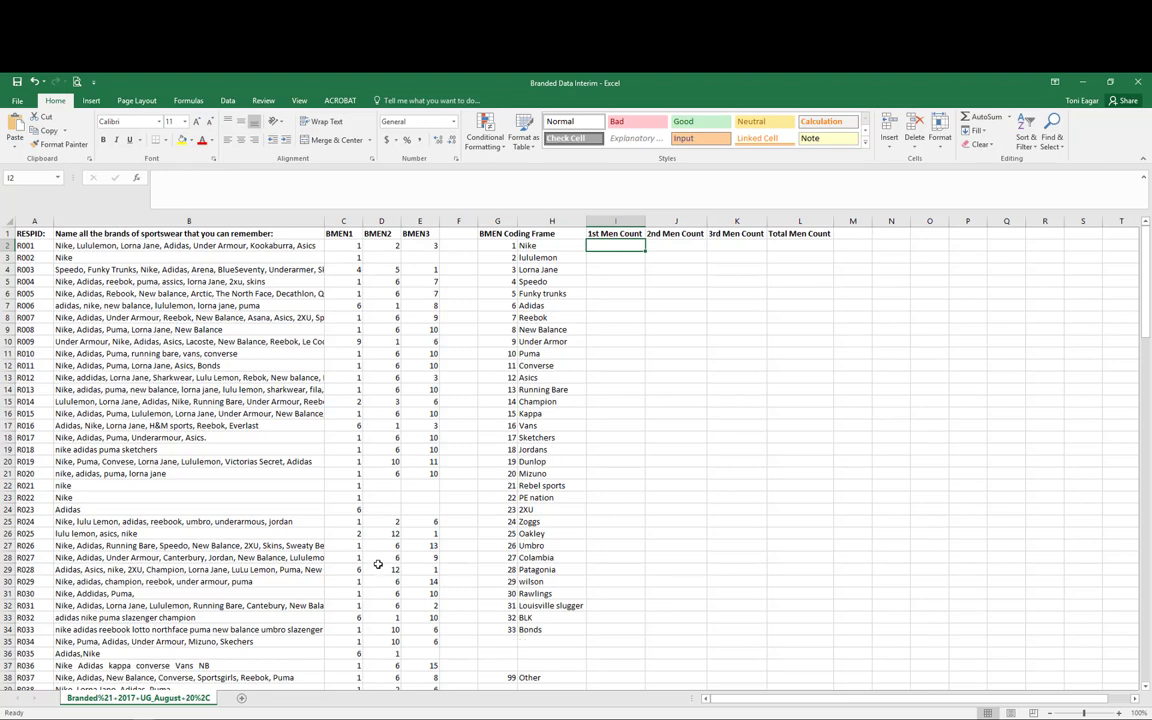
scroll(378, 564, "down", 11)
scroll(378, 564, "up", 11)
scroll(568, 410, "down", 2)
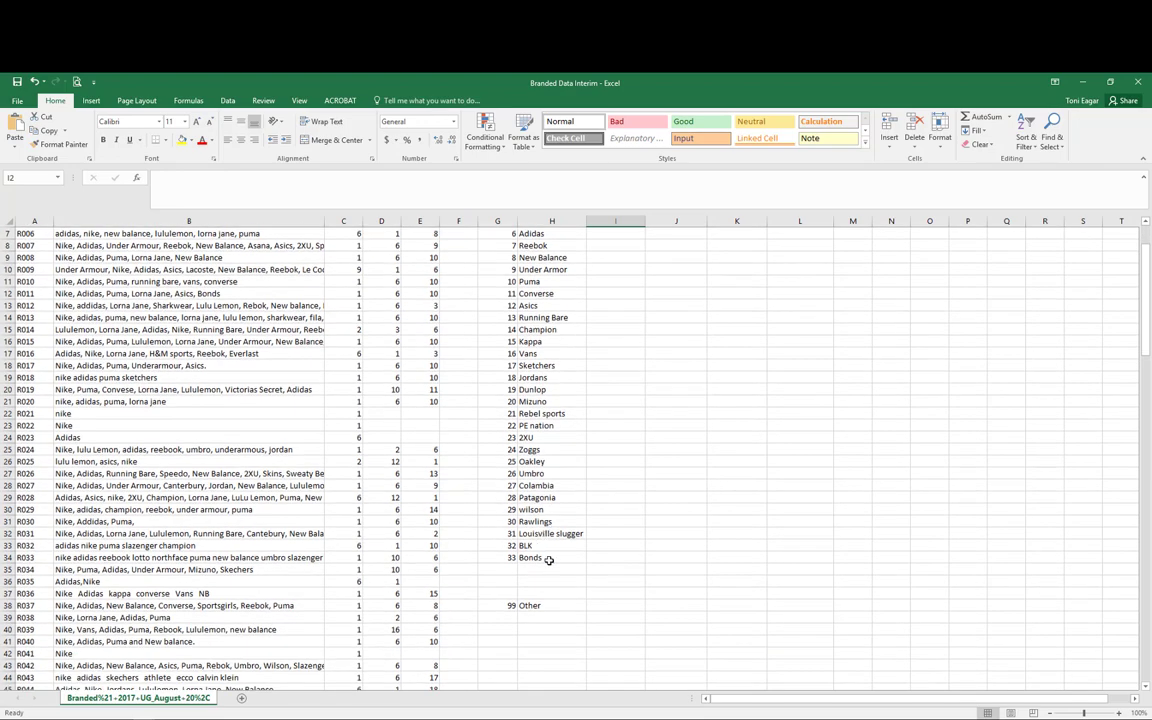
scroll(549, 555, "up", 2)
scroll(549, 557, "down", 3)
Inspect the coding frame's 99 Other entry and scroll through the fully coded responses.
left_click(509, 568)
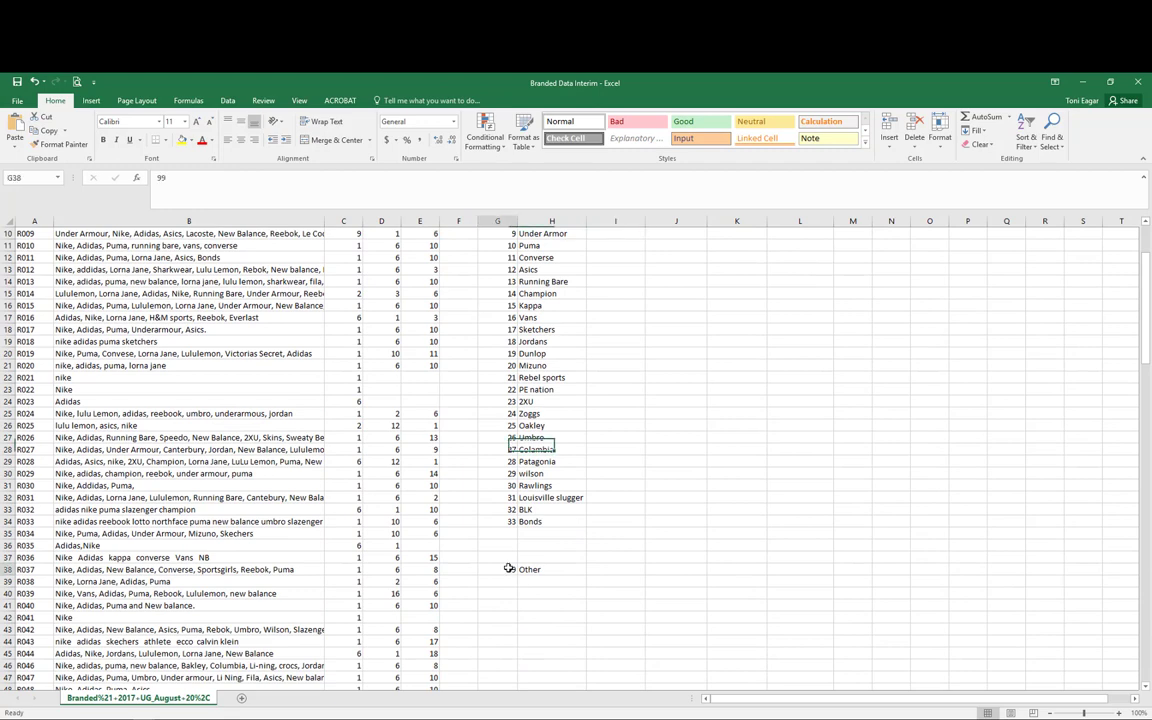
left_click(535, 571)
left_click(506, 569)
scroll(263, 581, "down", 6)
scroll(263, 581, "down", 11)
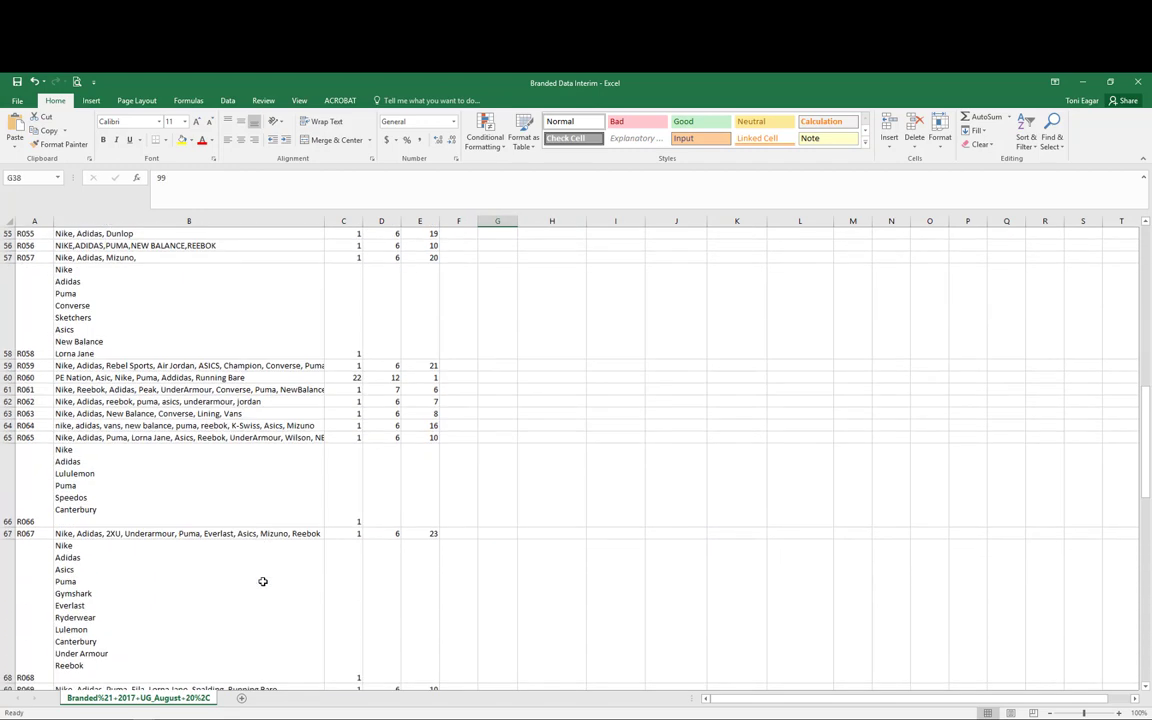
scroll(263, 581, "down", 2)
scroll(263, 581, "up", 20)
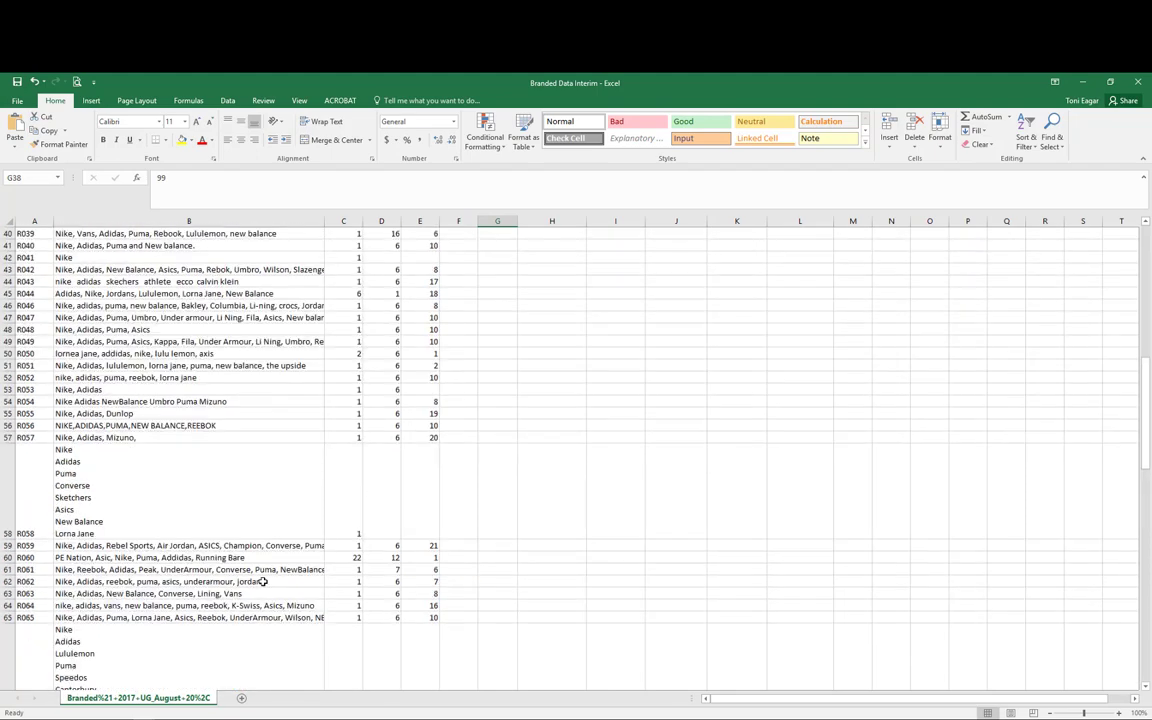
scroll(502, 580, "down", 3)
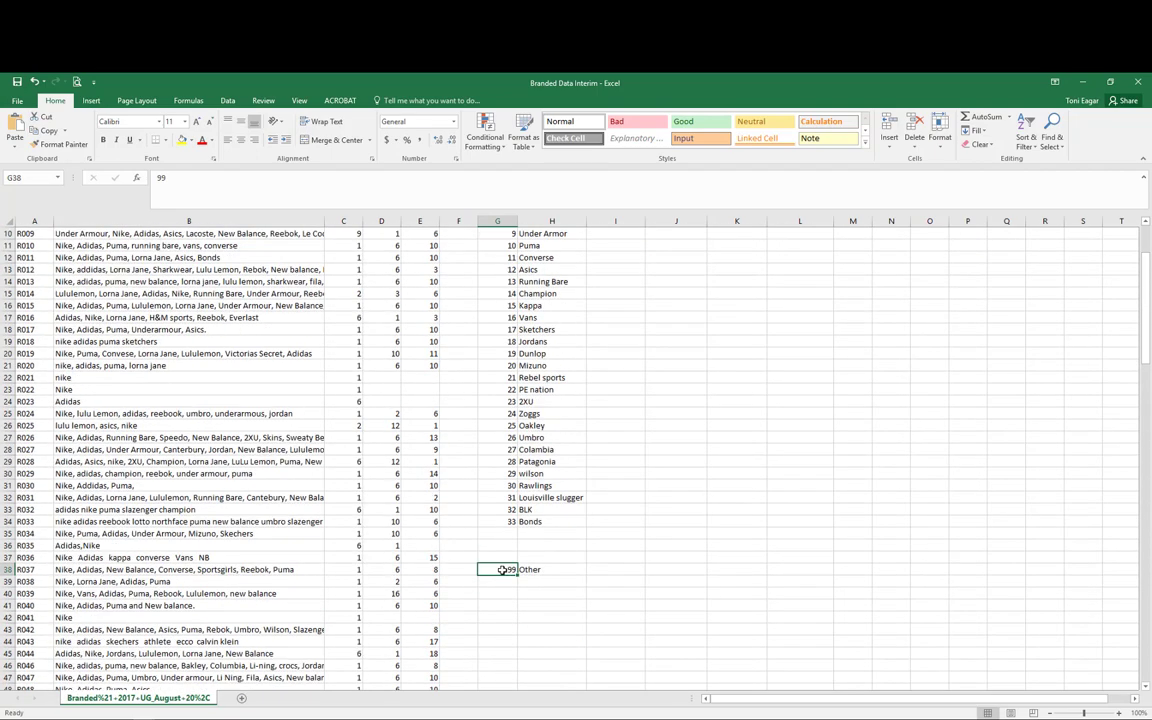
scroll(502, 569, "up", 3)
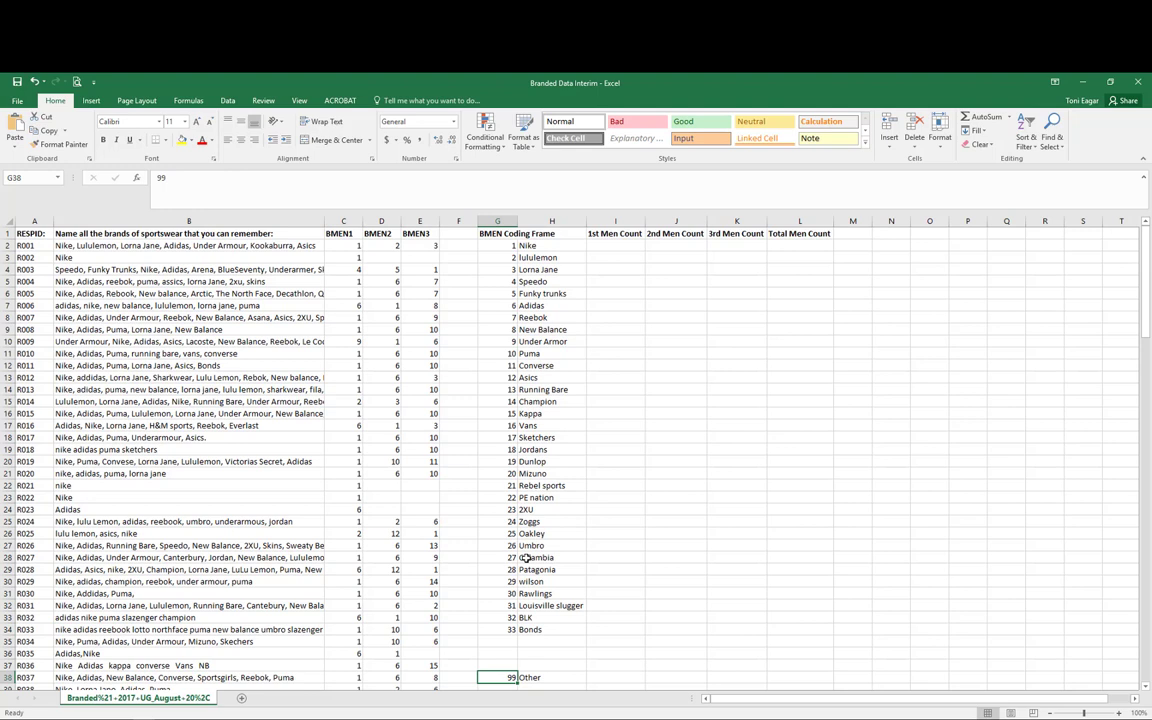
left_click(538, 677)
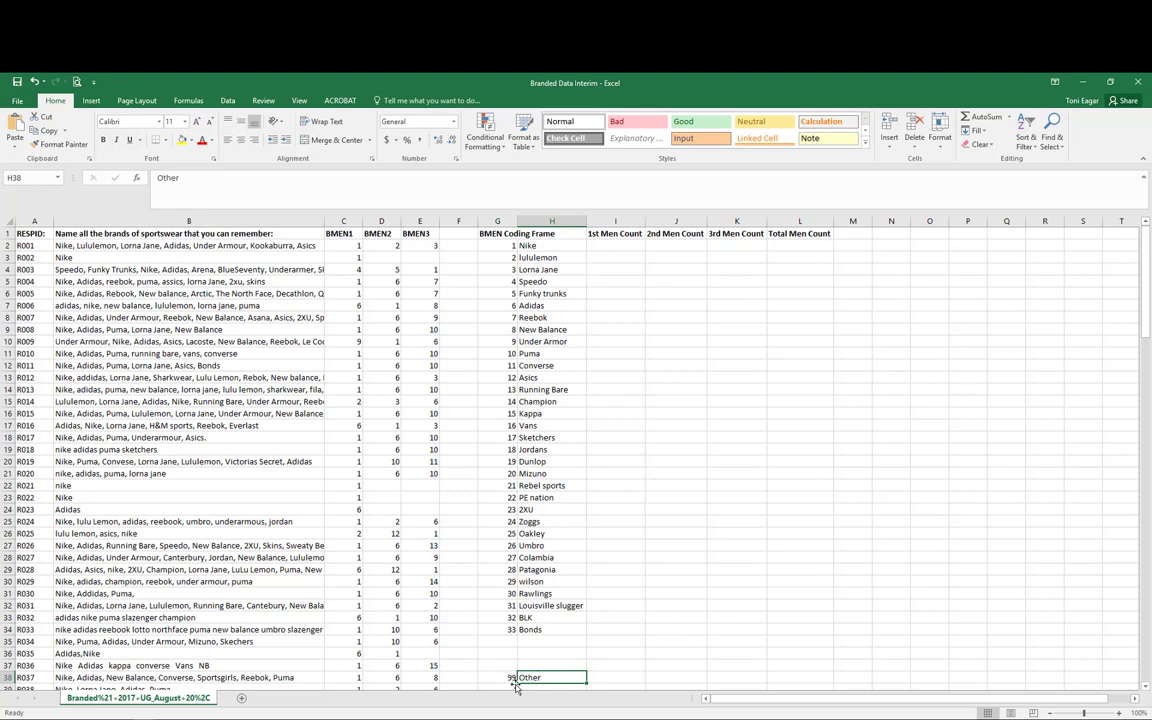
scroll(507, 661, "down", 1)
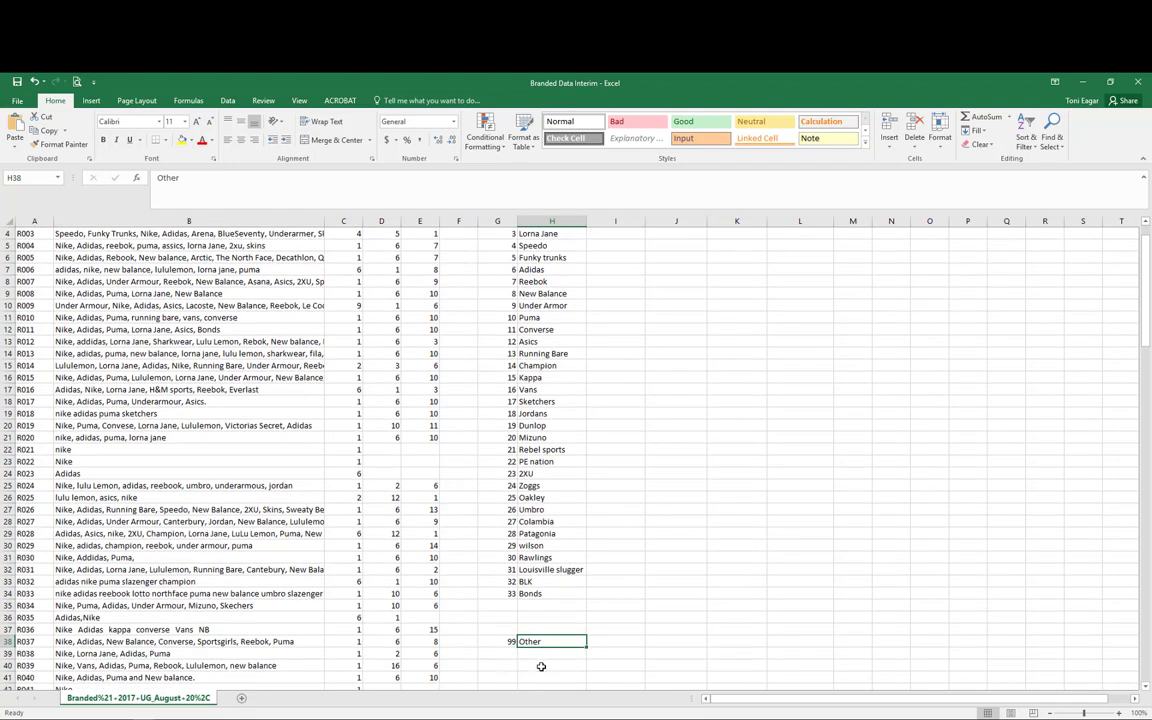
scroll(540, 666, "up", 1)
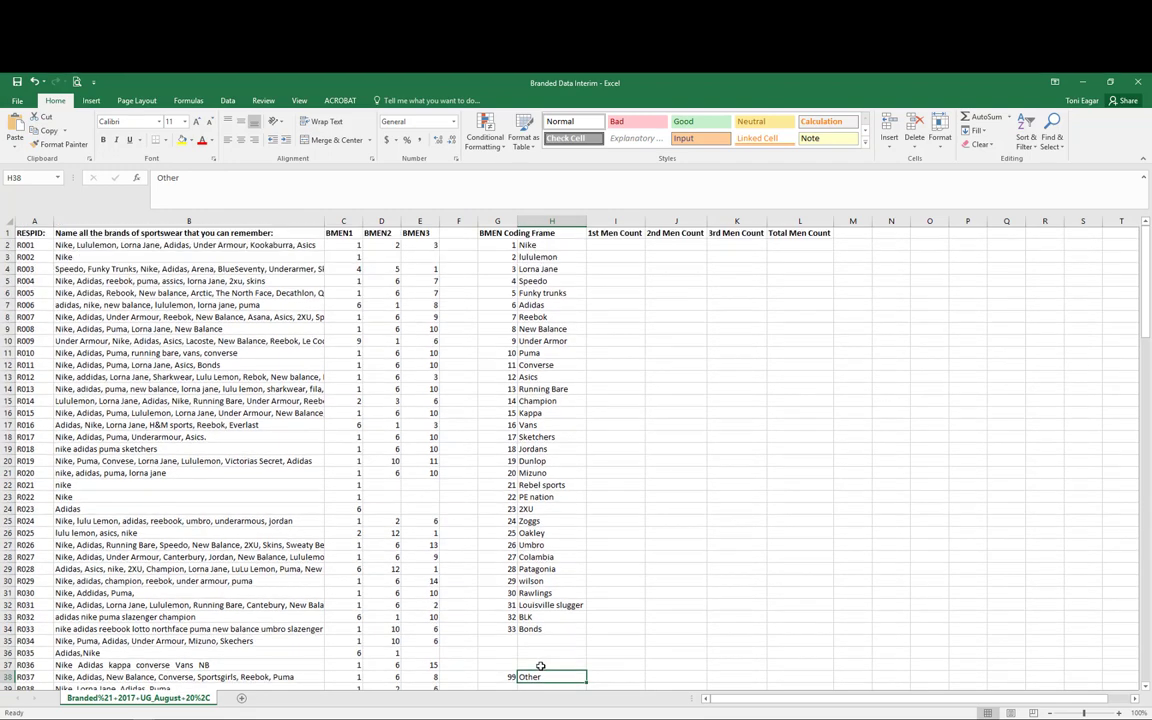
left_click(548, 557)
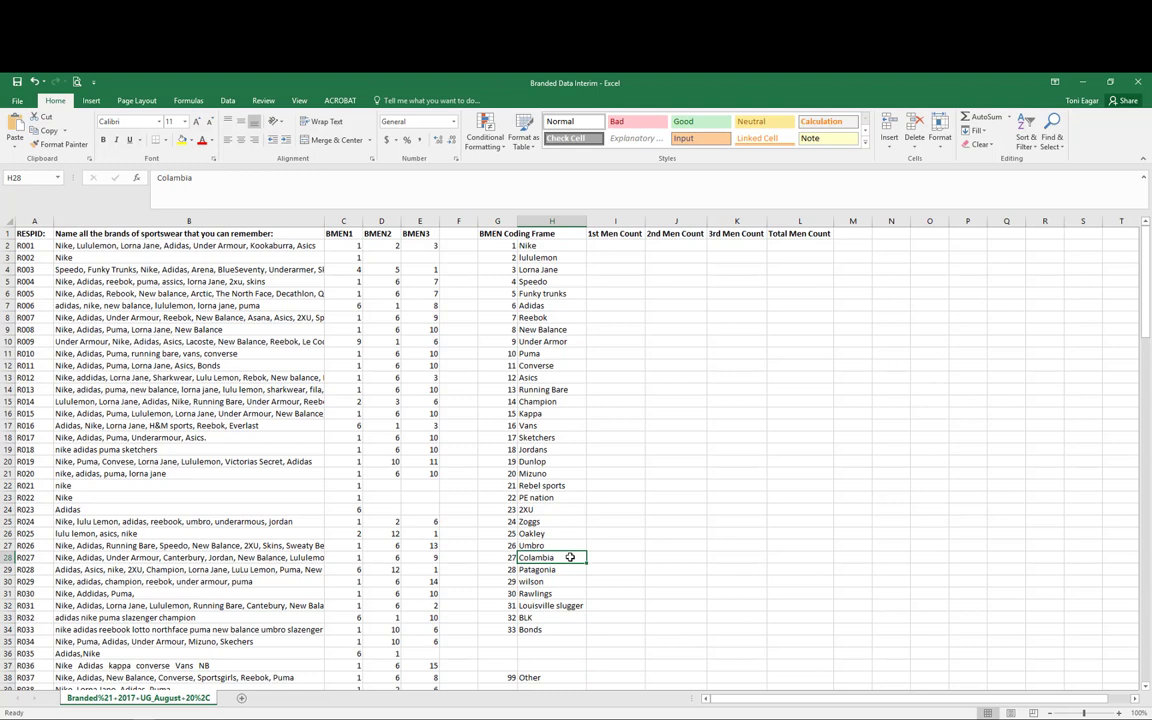
left_click(557, 486)
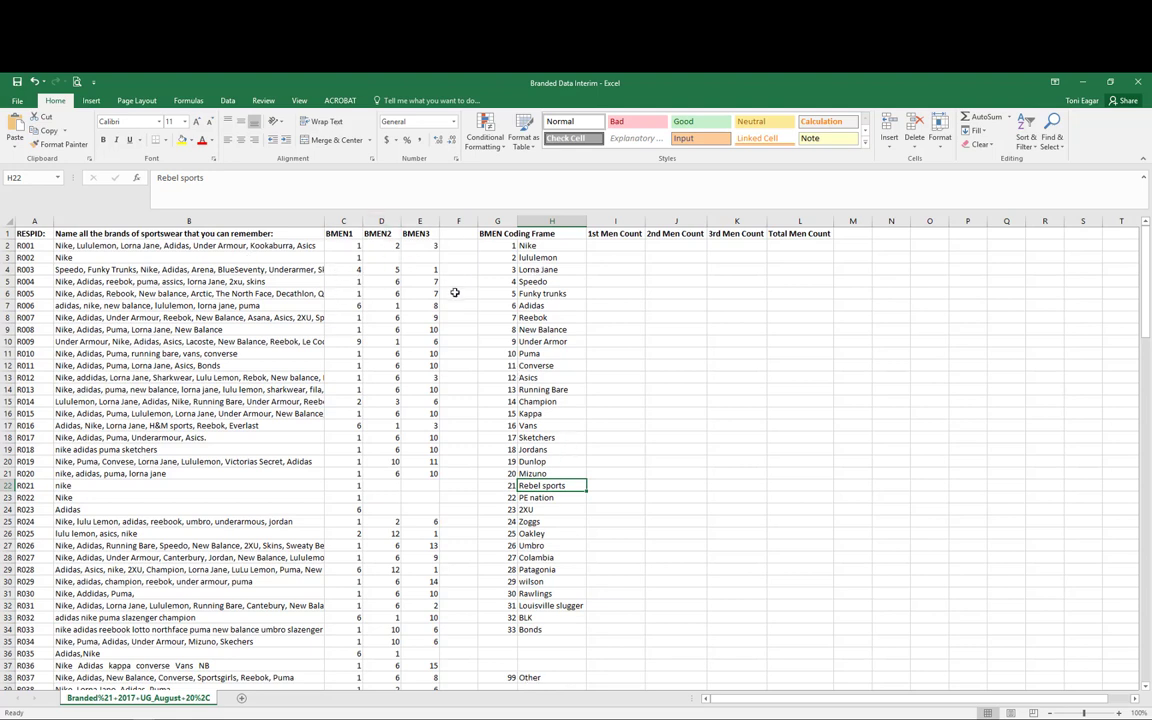
Enter =COUNTIF(C2:C111, G2) in I2 to count Nike's first mentions.
left_click(609, 245)
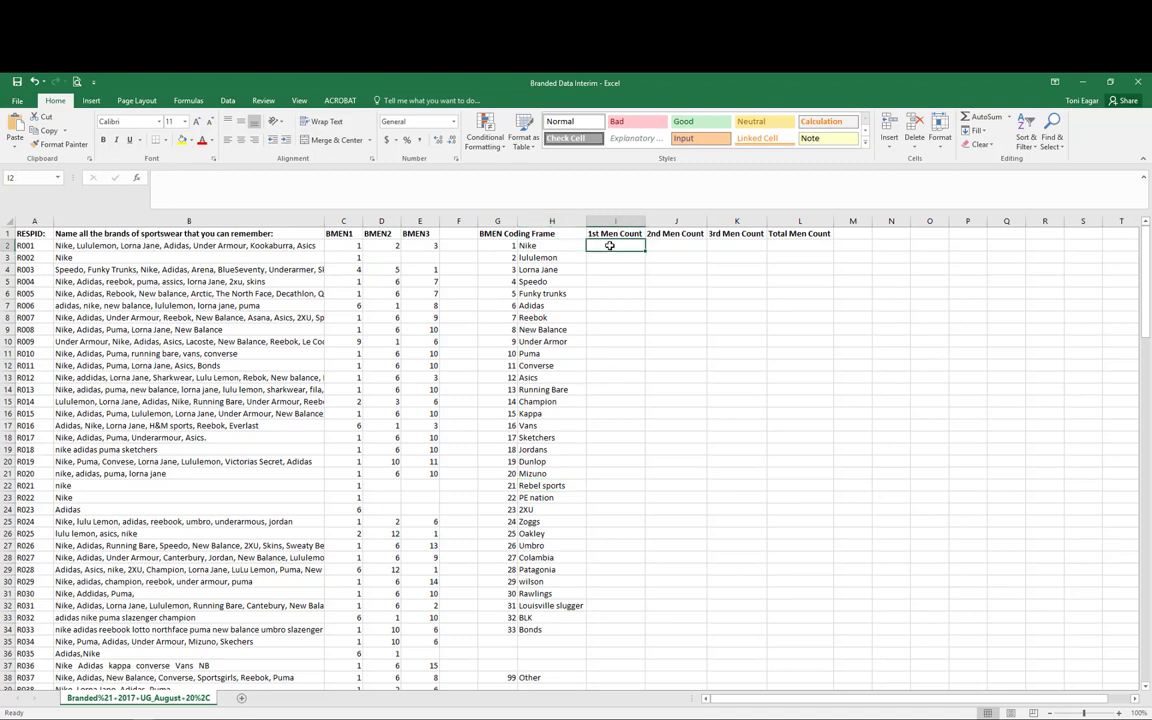
type("=")
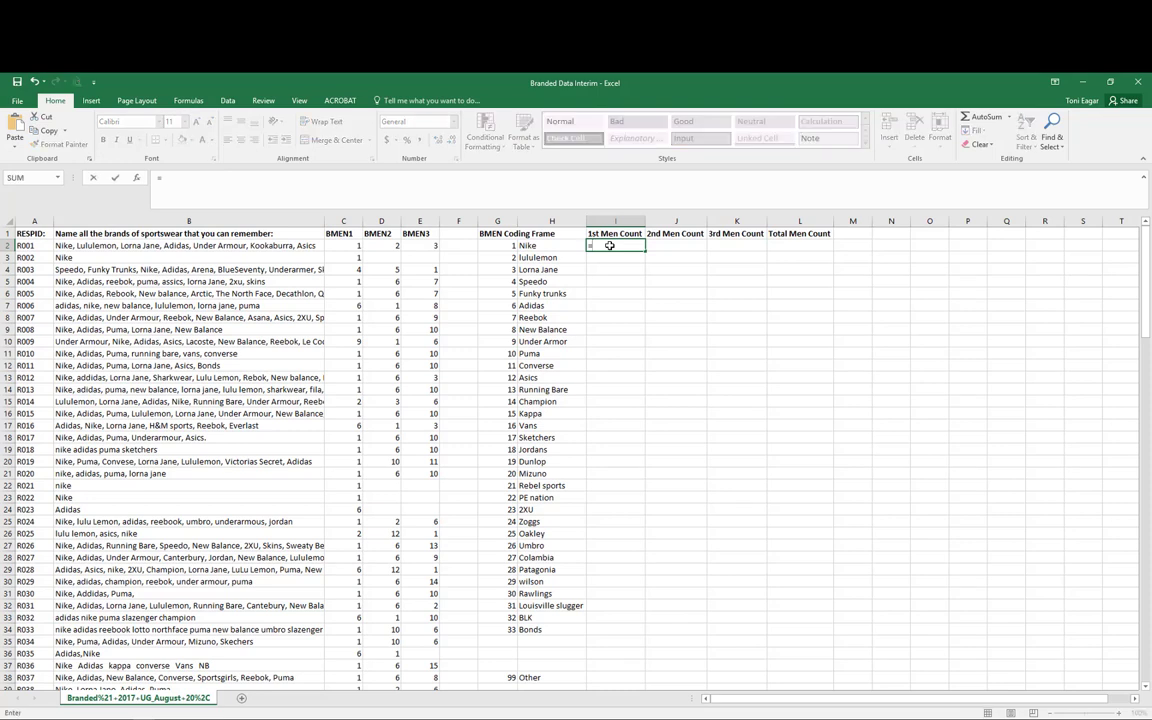
type("countif")
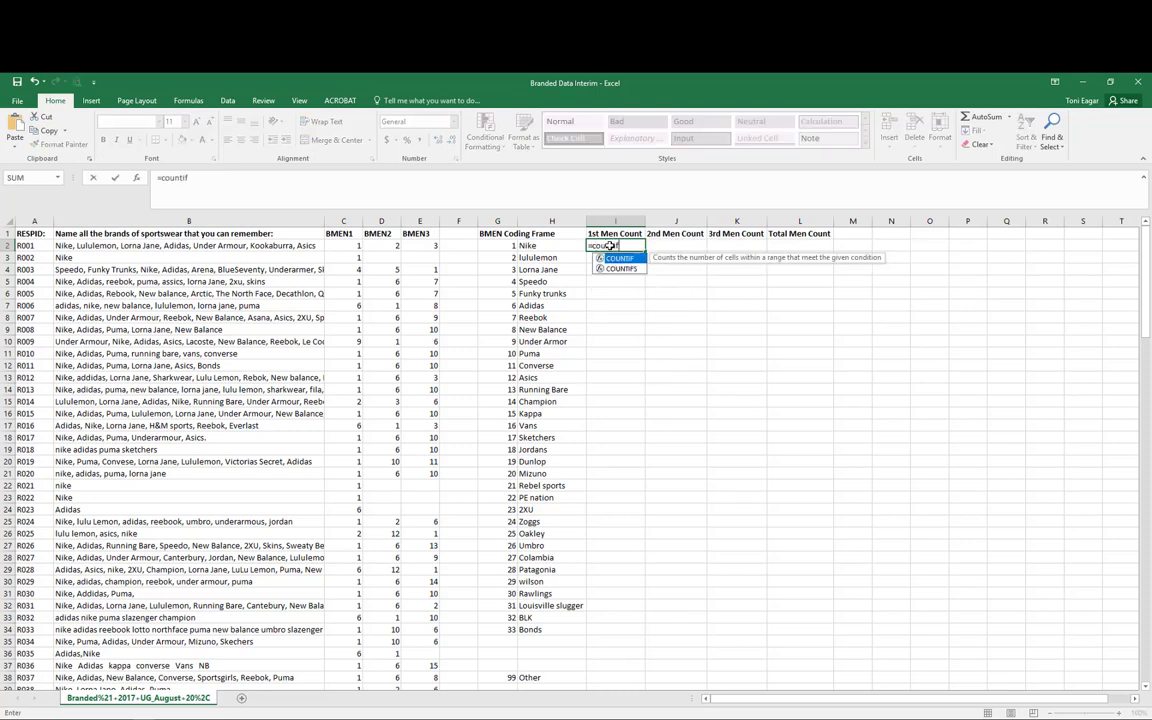
type("(")
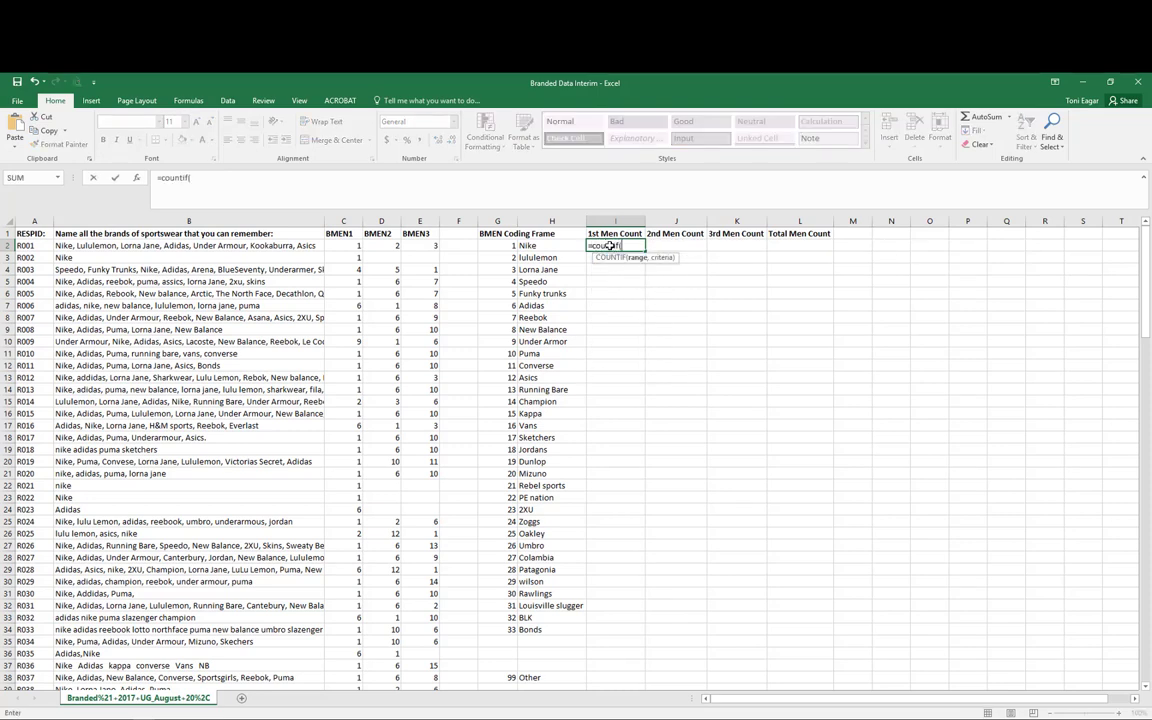
left_click(345, 245)
left_click_drag(346, 324, 338, 659)
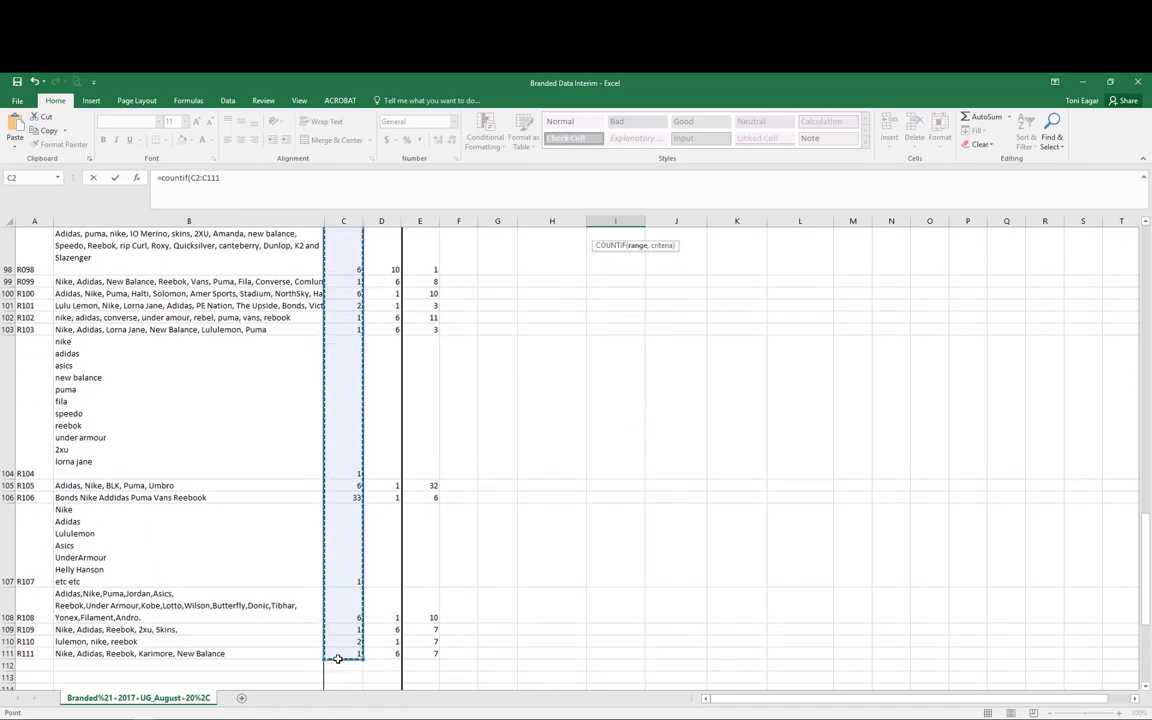
type(",")
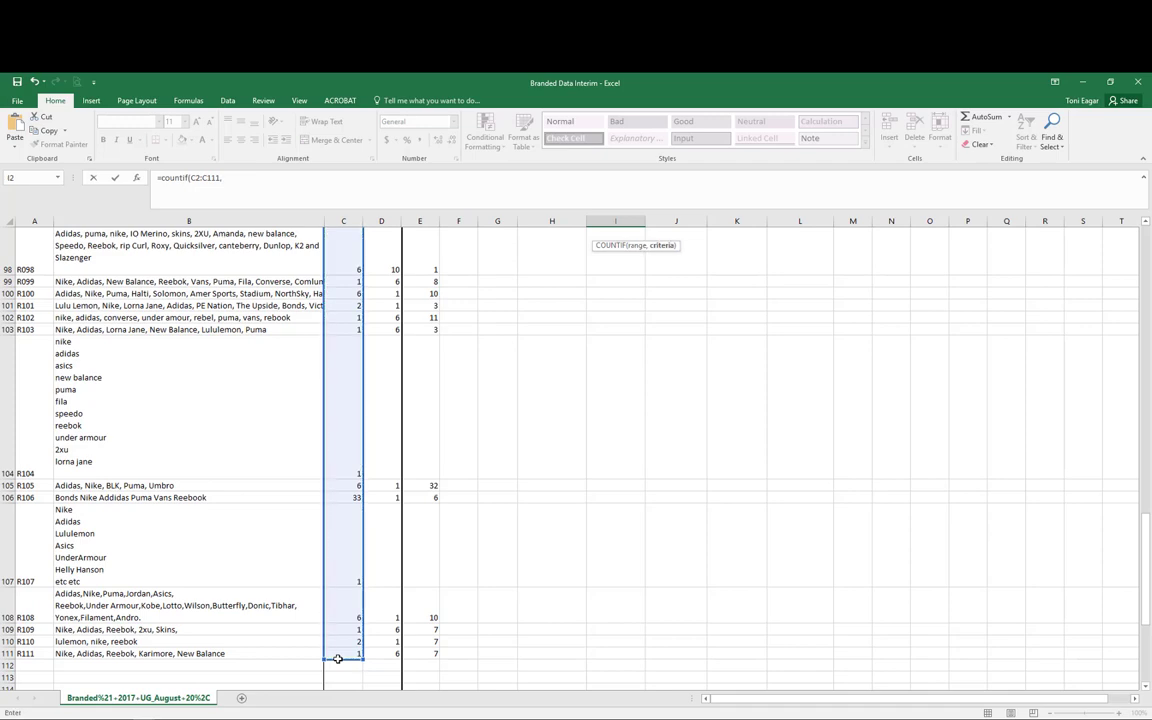
scroll(545, 478, "up", 20)
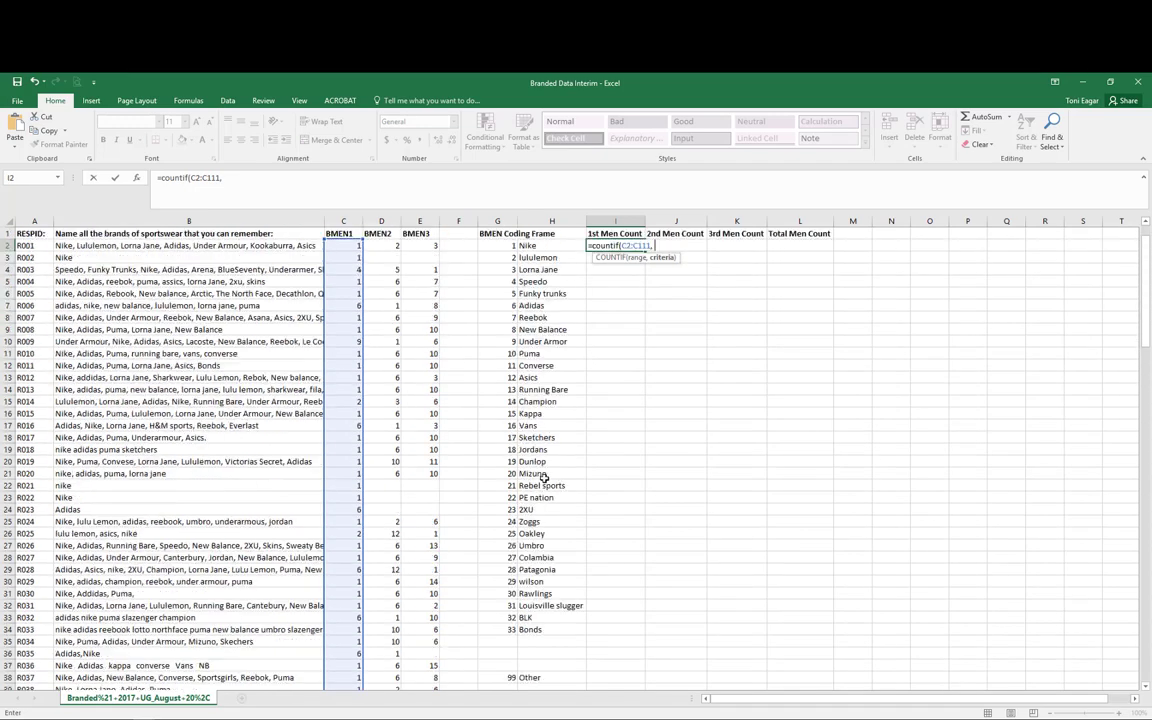
left_click(494, 245)
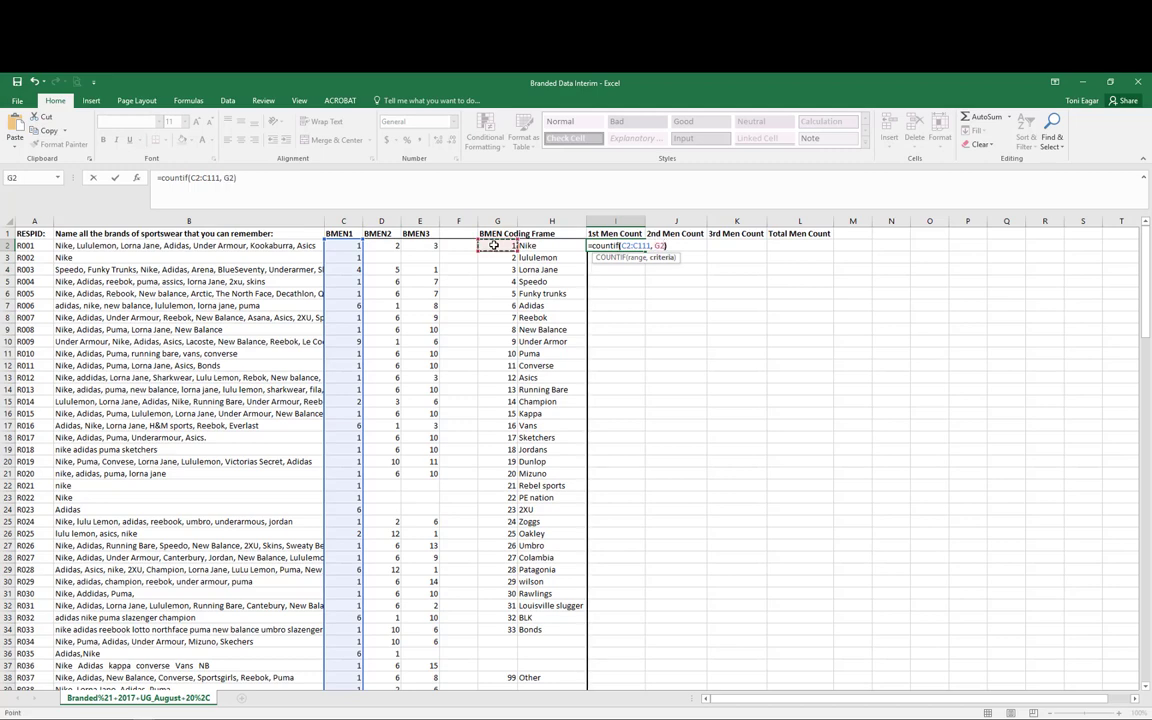
key("Return")
Fill the first-mention formula down to I38 and clear the blank rows I35:I37.
left_click(622, 244)
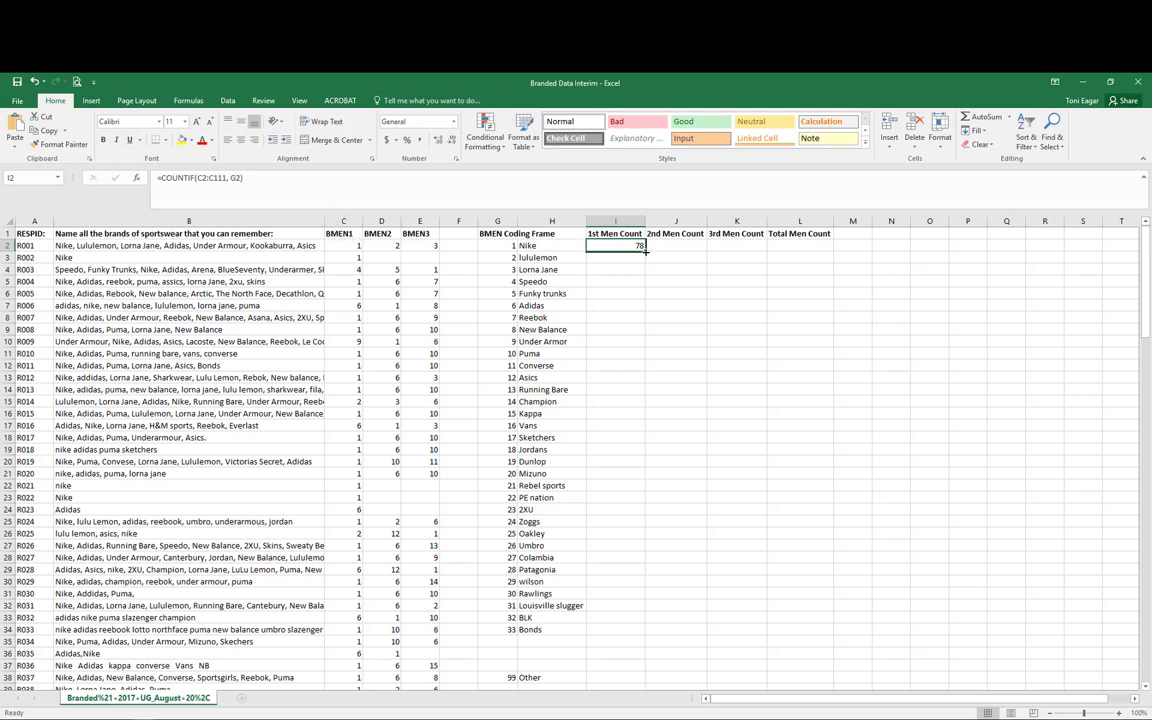
left_click_drag(645, 251, 633, 670)
key("Delete")
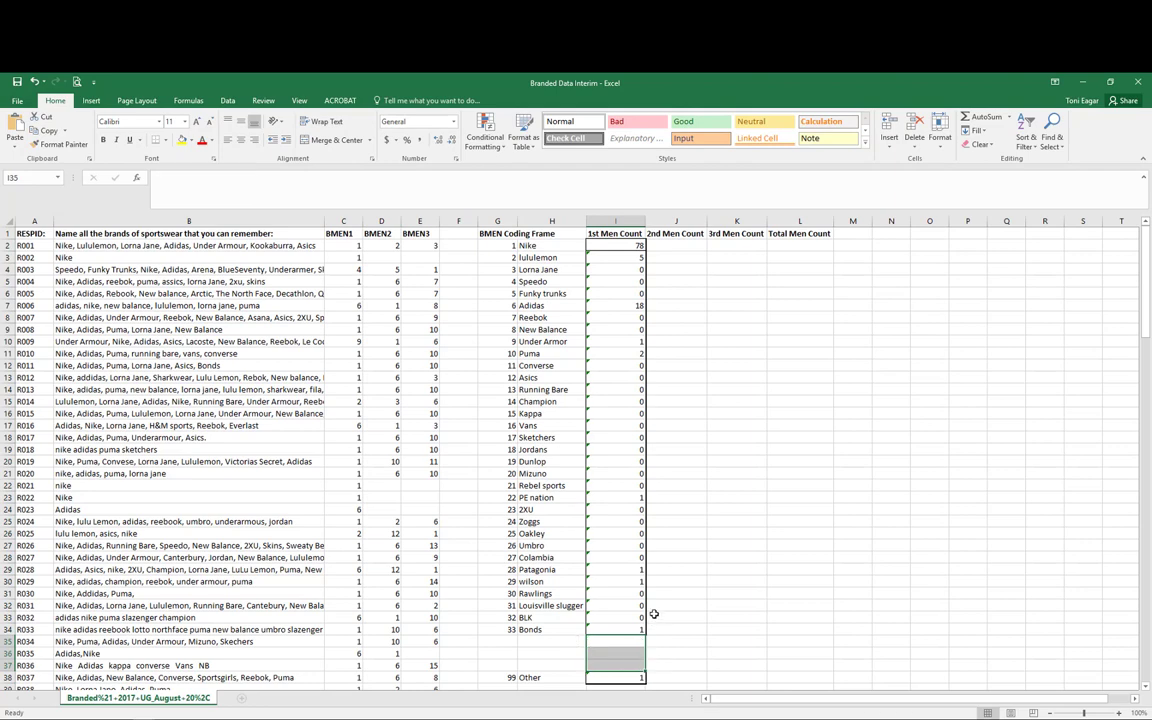
Check the copied COUNTIF formulas for Nike, lululemon, Lorna Jane and Adidas.
left_click(628, 251)
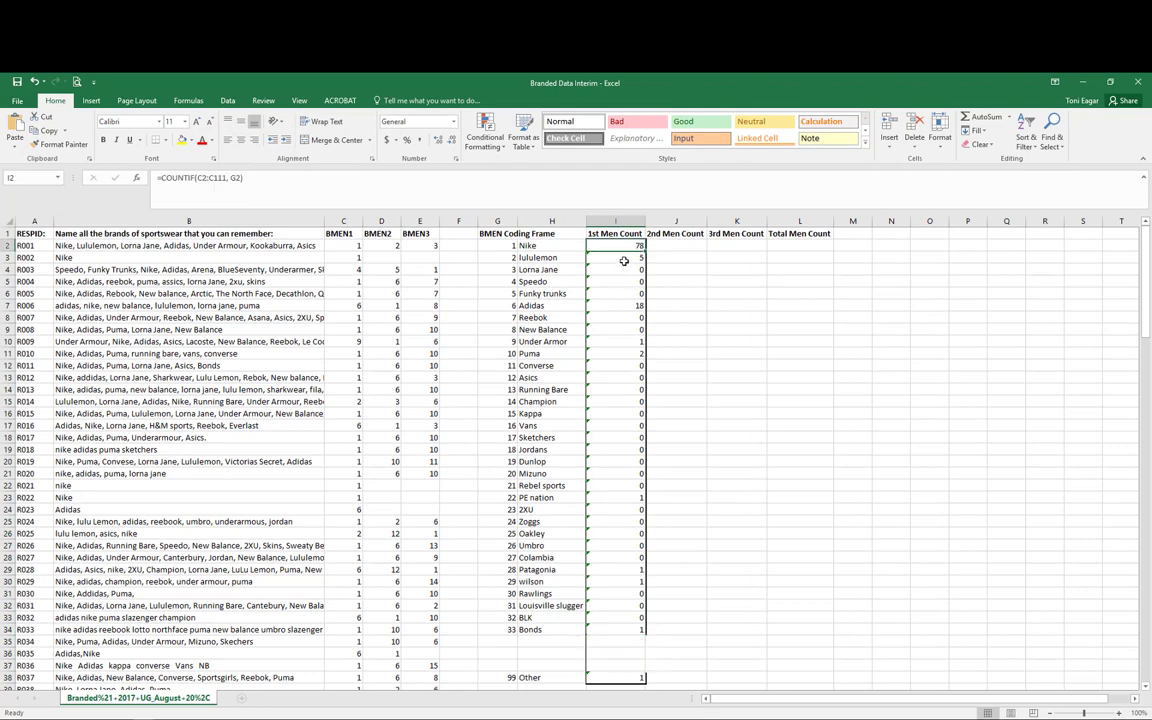
left_click(623, 260)
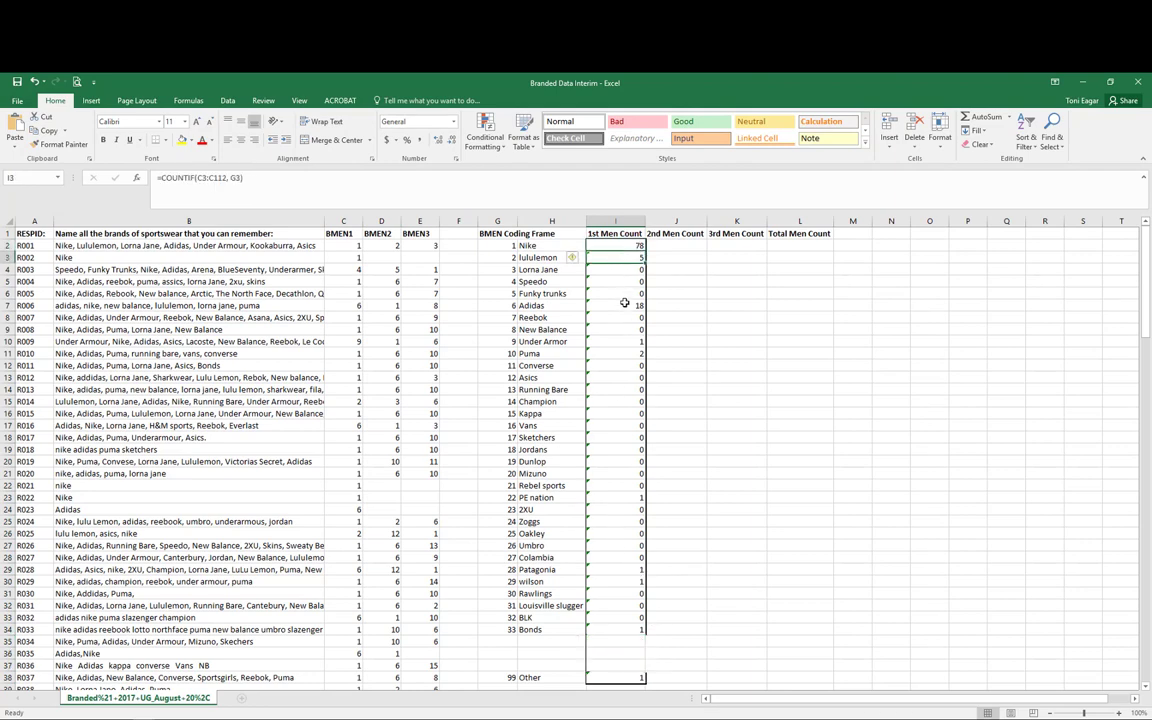
left_click(621, 270)
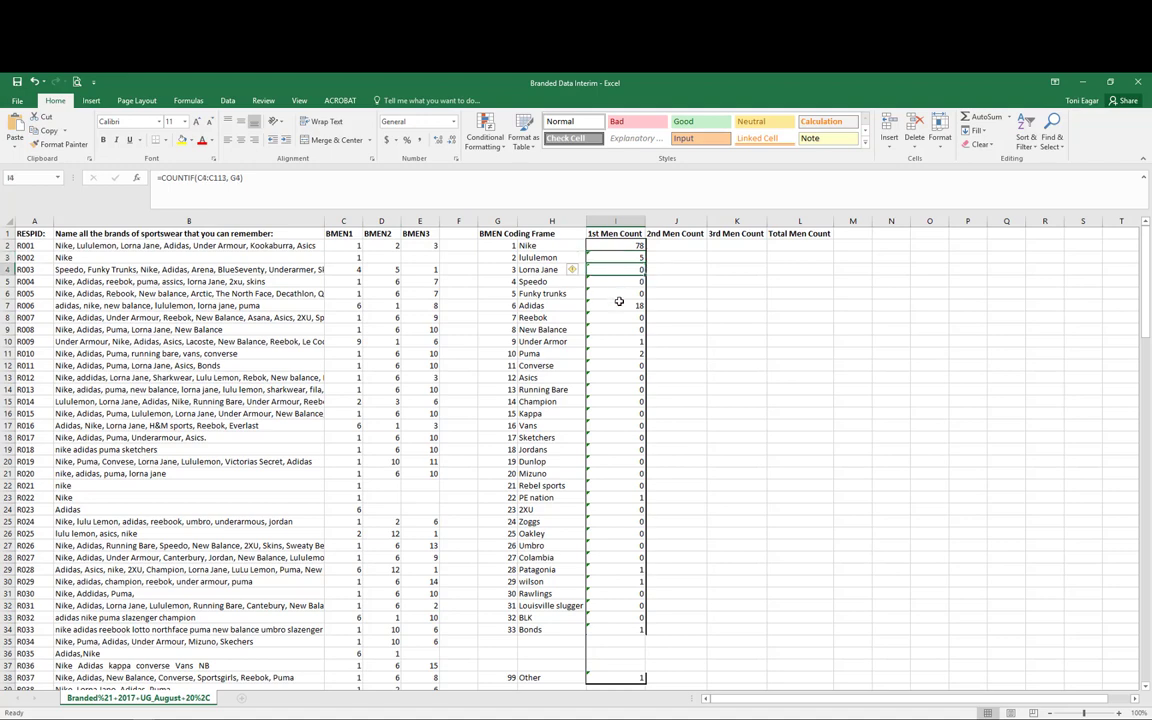
left_click(619, 307)
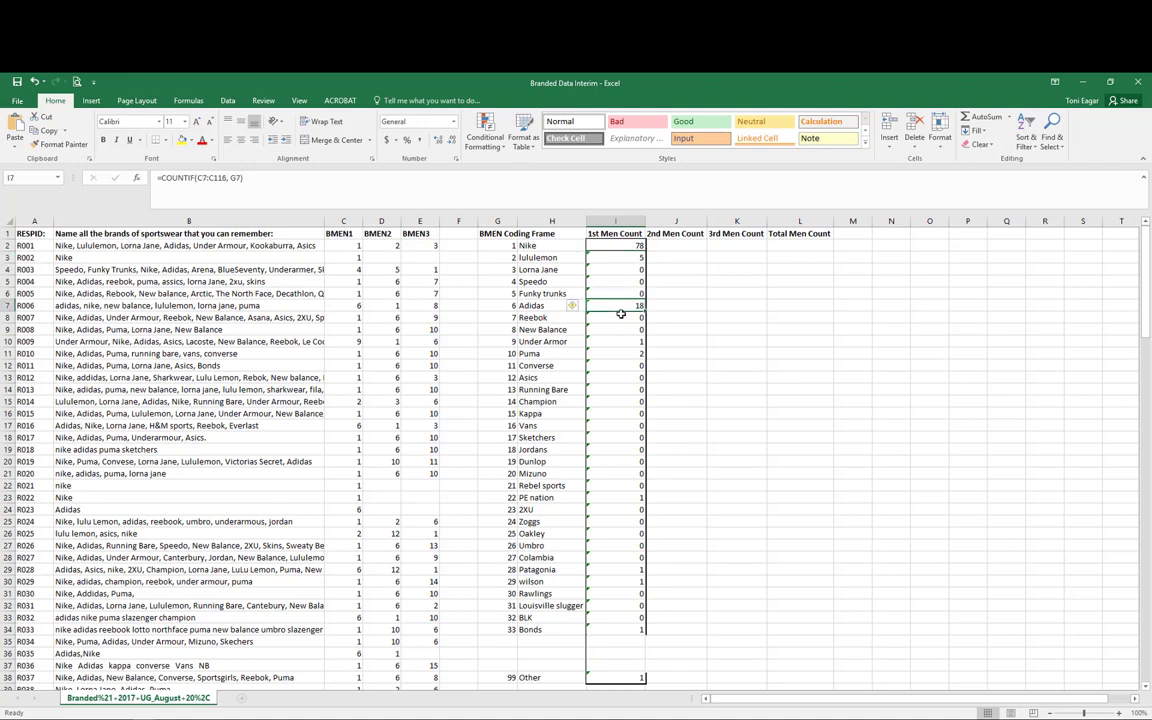
left_click_drag(622, 677, 637, 256)
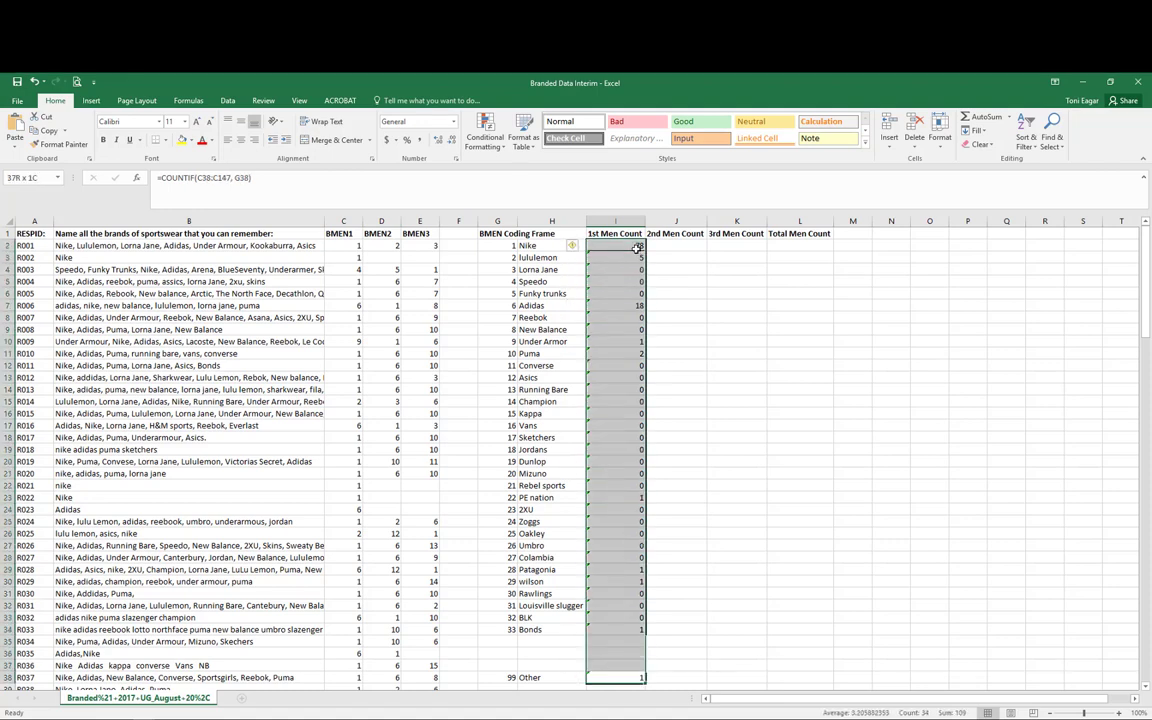
left_click(680, 246)
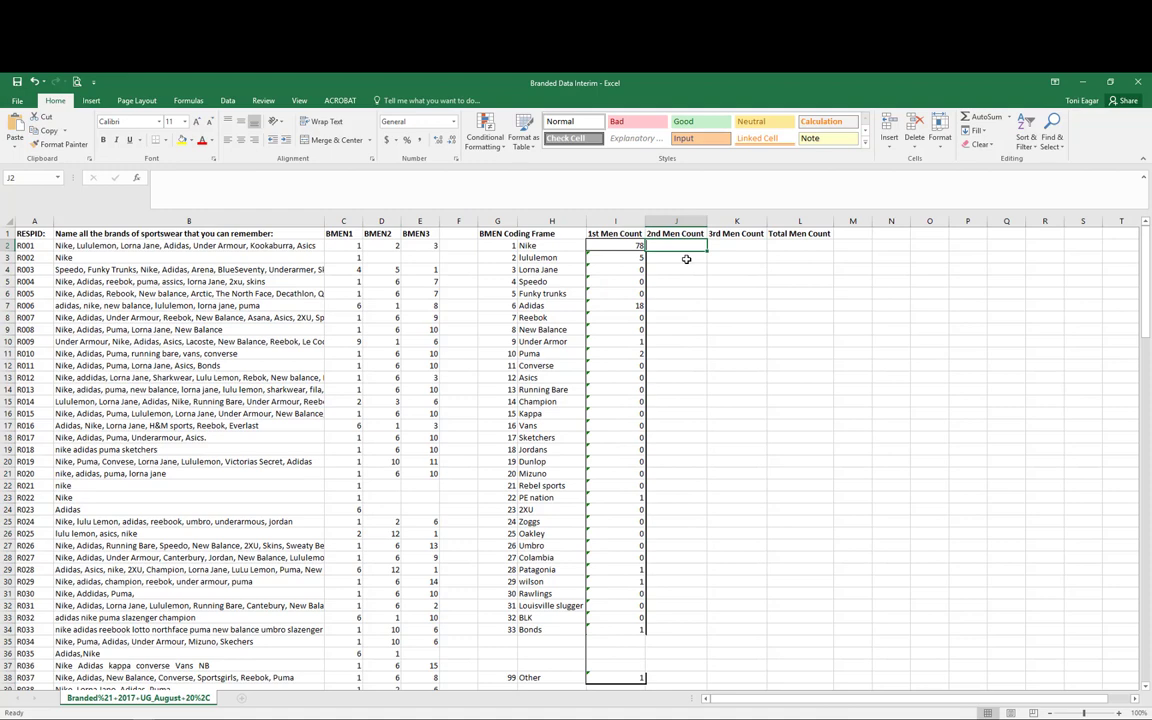
Enter =COUNTIF(D2:D111, G2) in J2 to count Nike's second mentions.
type("=countif(")
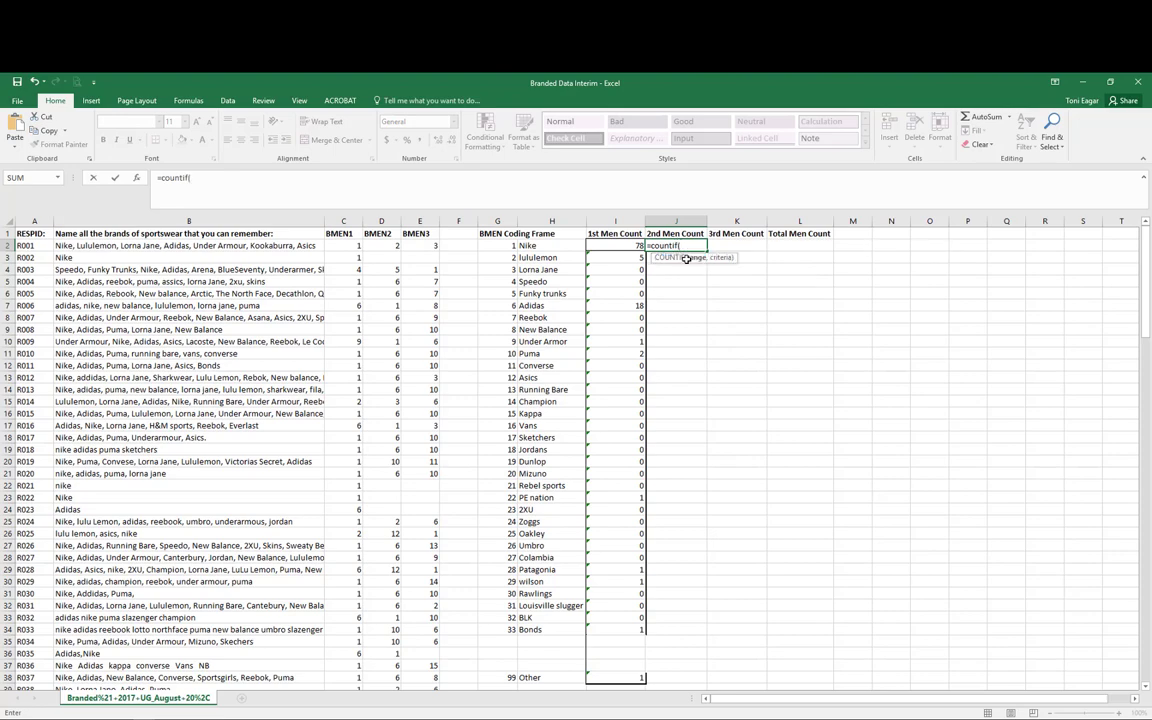
left_click_drag(381, 246, 378, 610)
type(",")
scroll(645, 303, "up", 5)
scroll(645, 303, "up", 20)
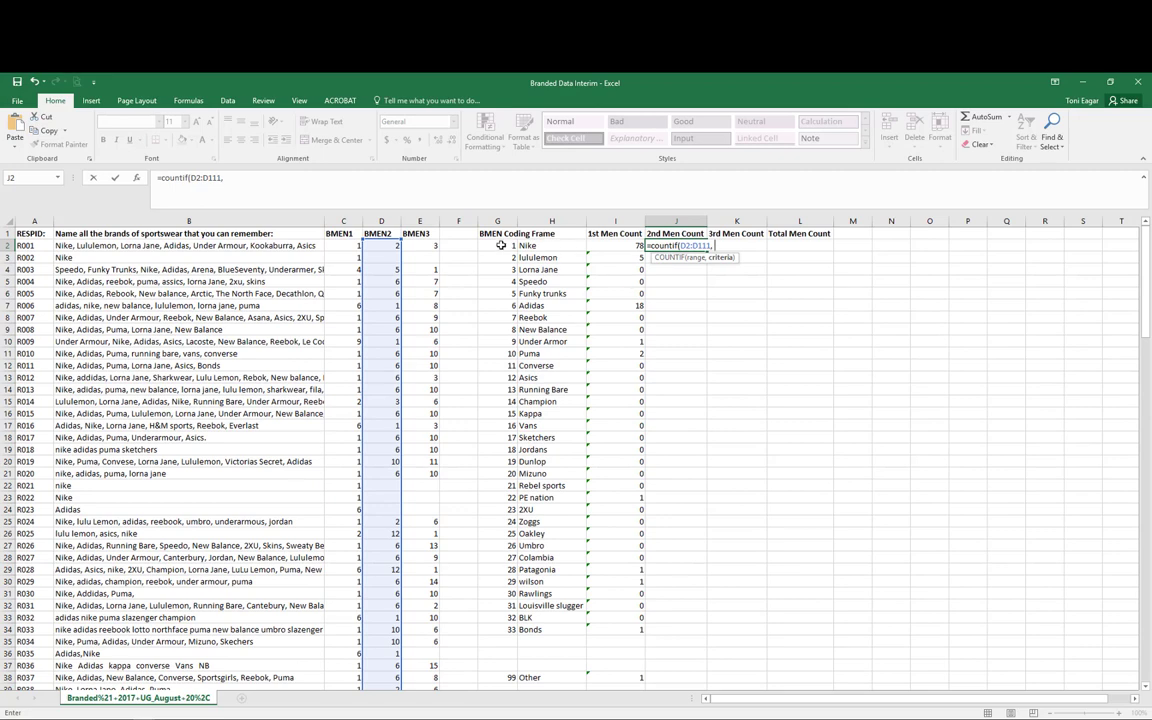
left_click(501, 245)
type(")")
key("ctrl+Return")
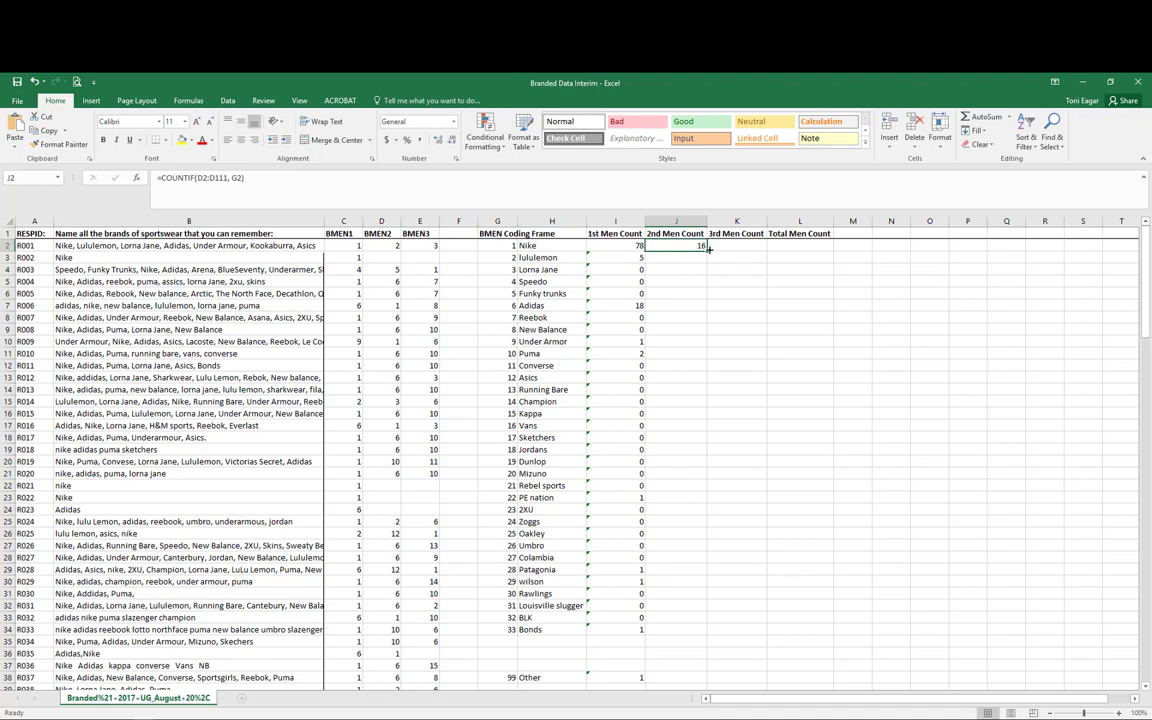
Fill the second-mention formula down to J38 and clear the blank rows J35:J37.
left_click_drag(709, 252, 682, 589)
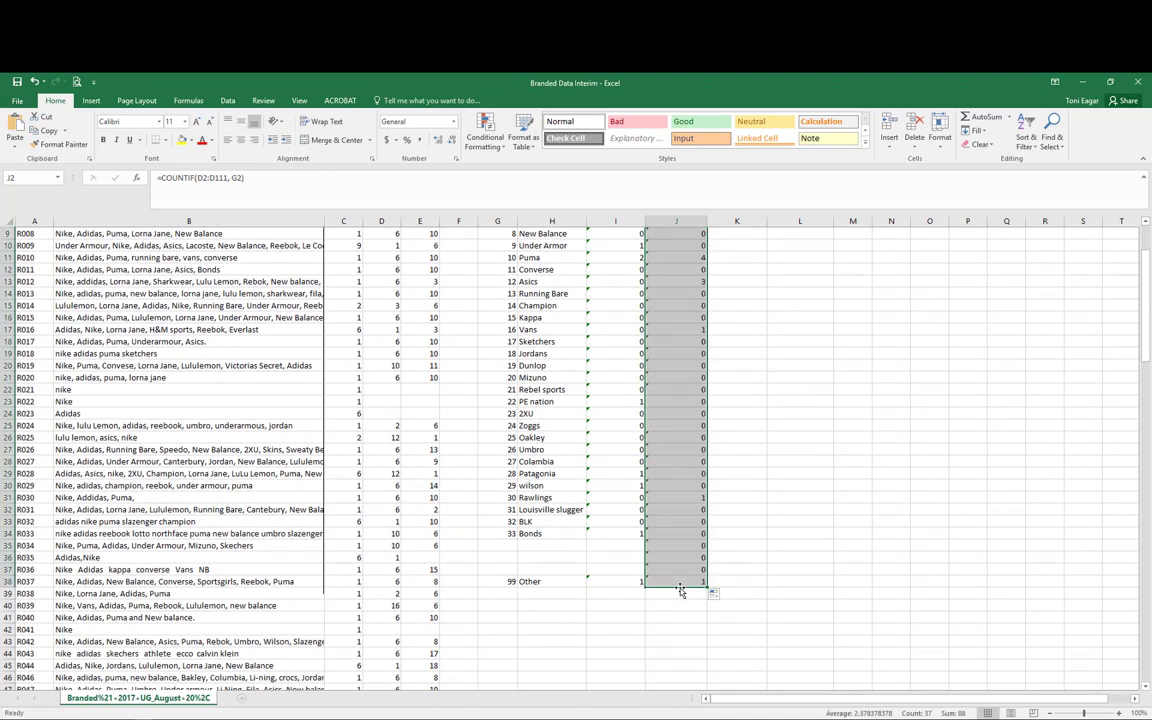
left_click_drag(659, 544, 700, 567)
key("Delete")
scroll(706, 487, "up", 3)
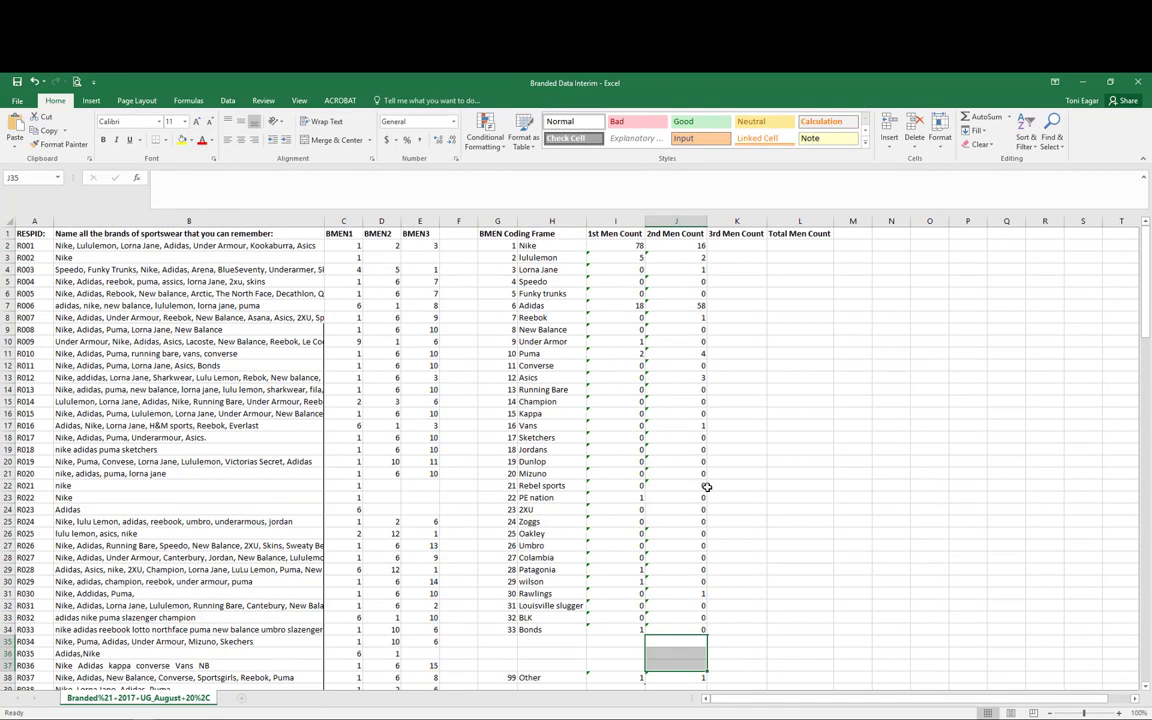
Enter =COUNTIF(E2:E111,G2) in K2 to count Nike's third mentions.
left_click(745, 246)
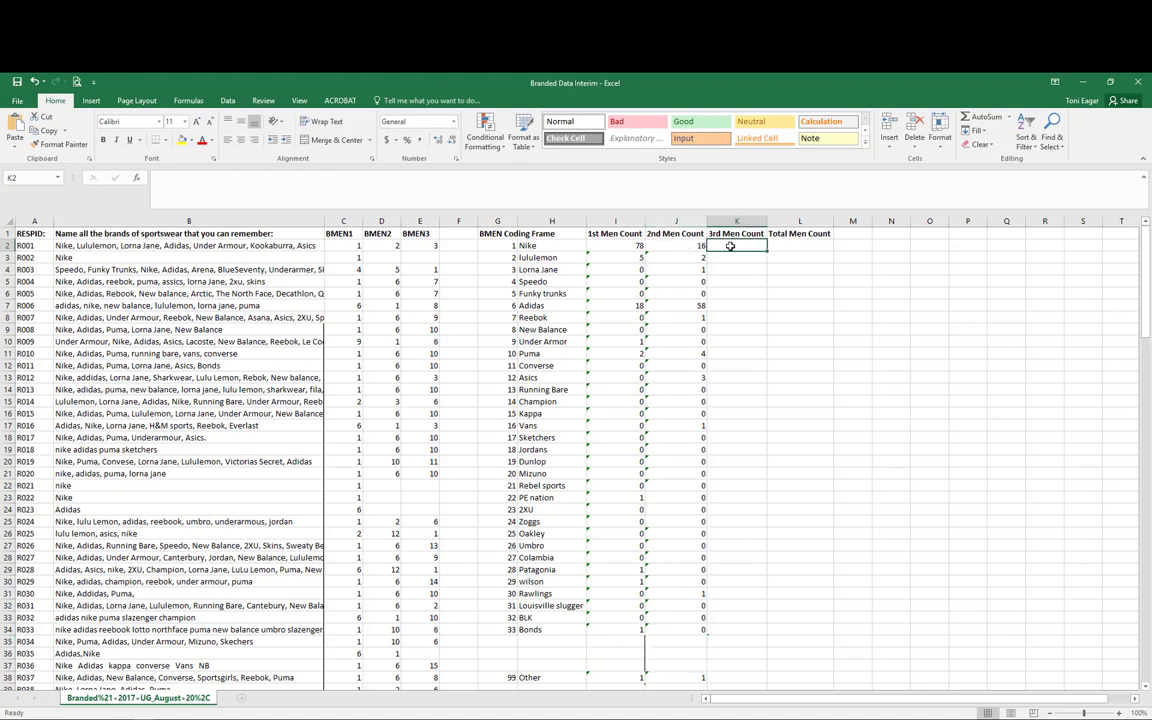
type("=counti")
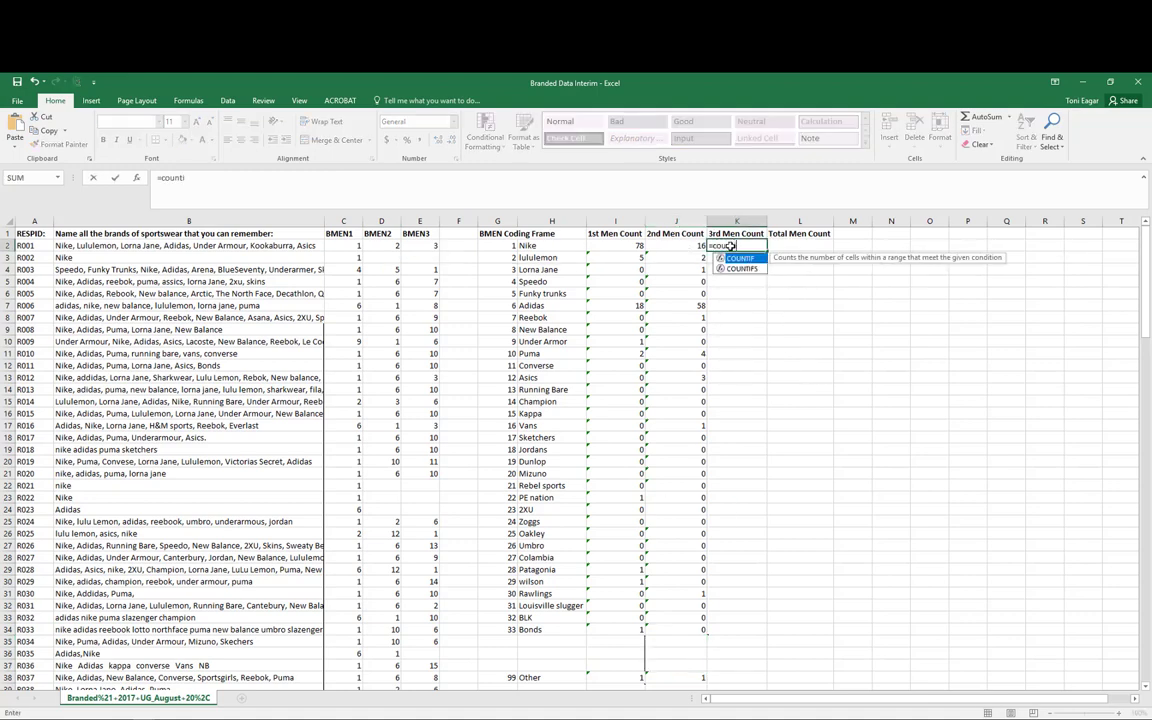
type("f(")
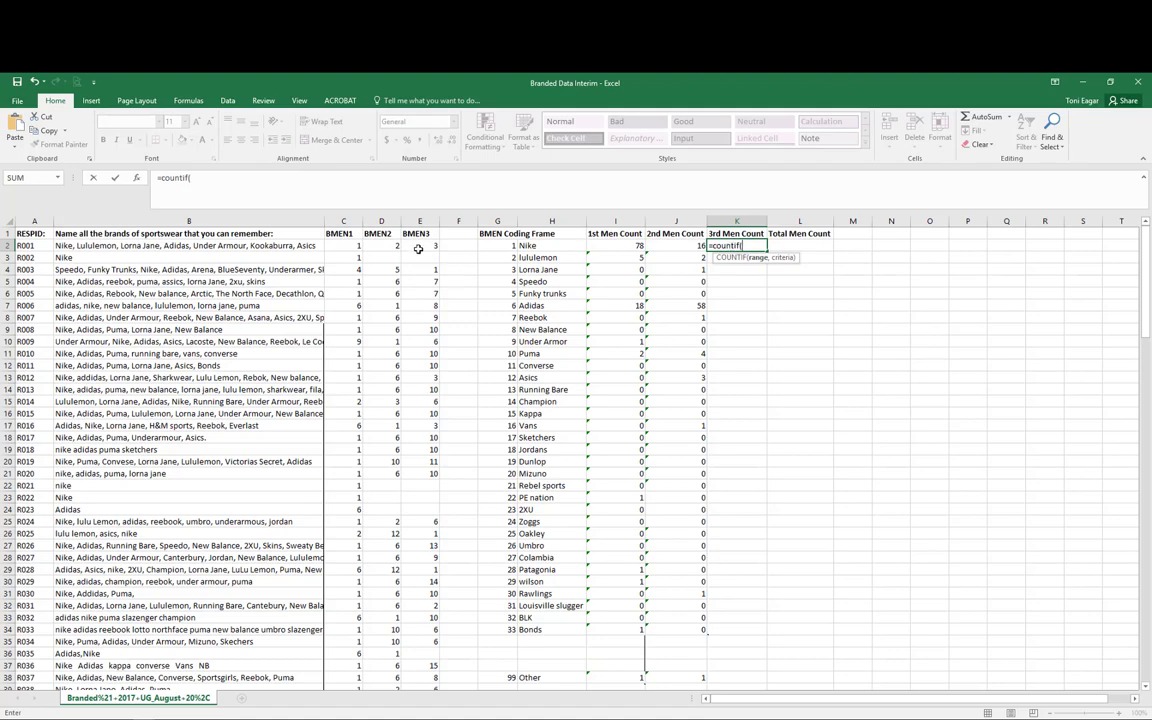
left_click_drag(419, 248, 433, 595)
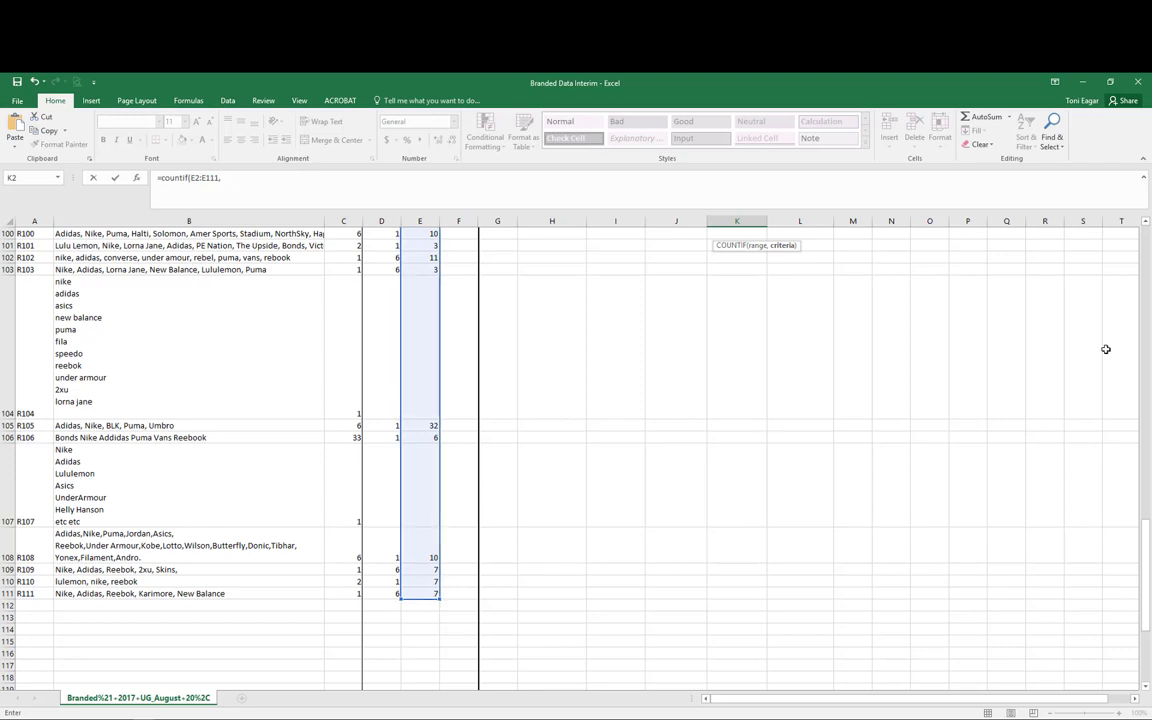
type(",")
scroll(1106, 349, "up", 5)
scroll(1106, 349, "up", 20)
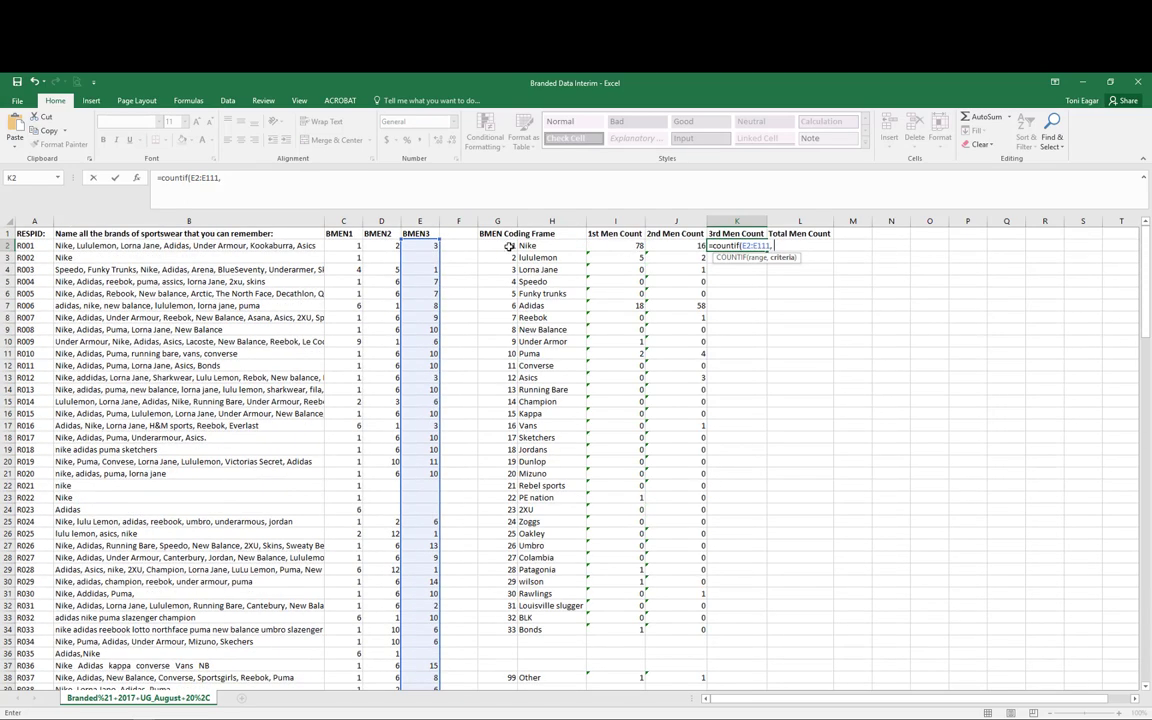
left_click(509, 246)
key("Return")
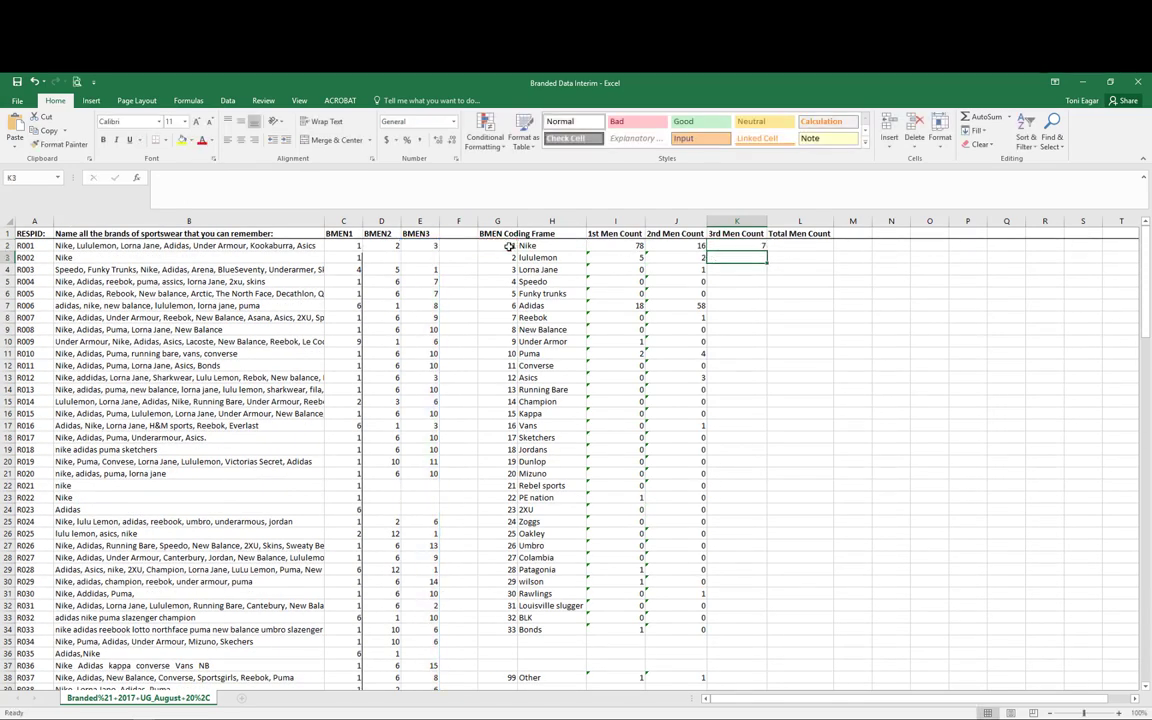
Fill the third-mention formula down to K38 and delete the zeros in K35:K37.
left_click(728, 246)
left_click_drag(765, 250, 736, 662)
key("Delete")
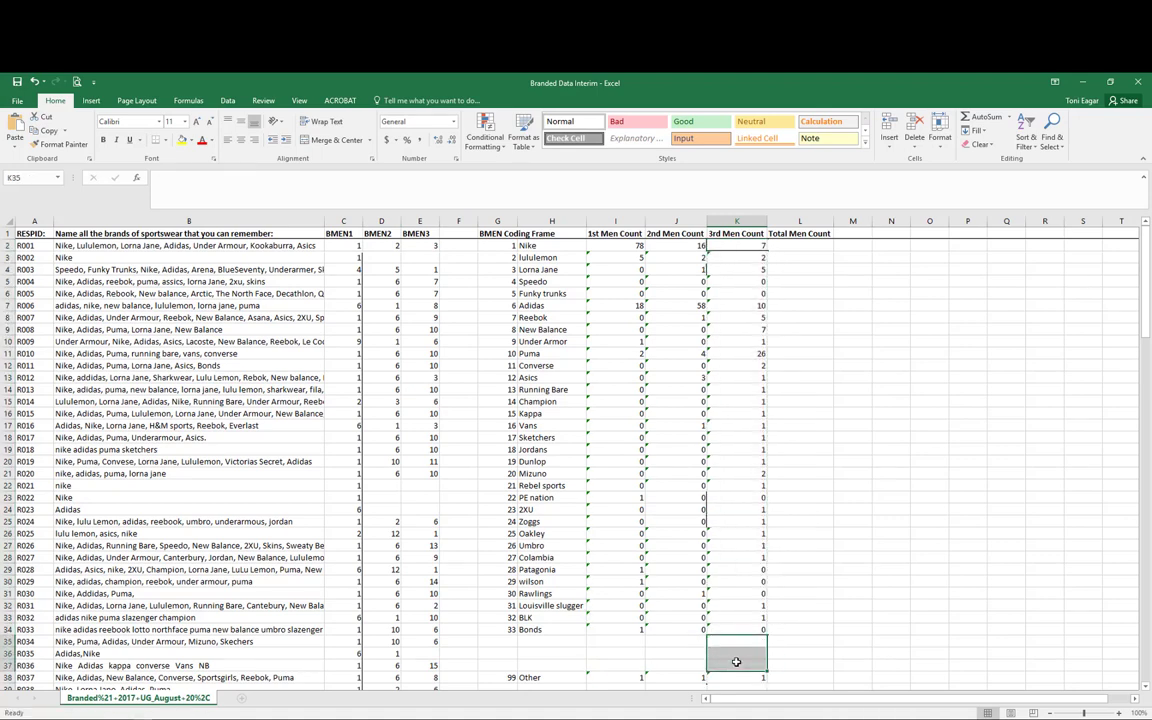
Enter =SUM(I2:K2) in L2, fill it to L38, and clear L35:L37.
left_click(811, 244)
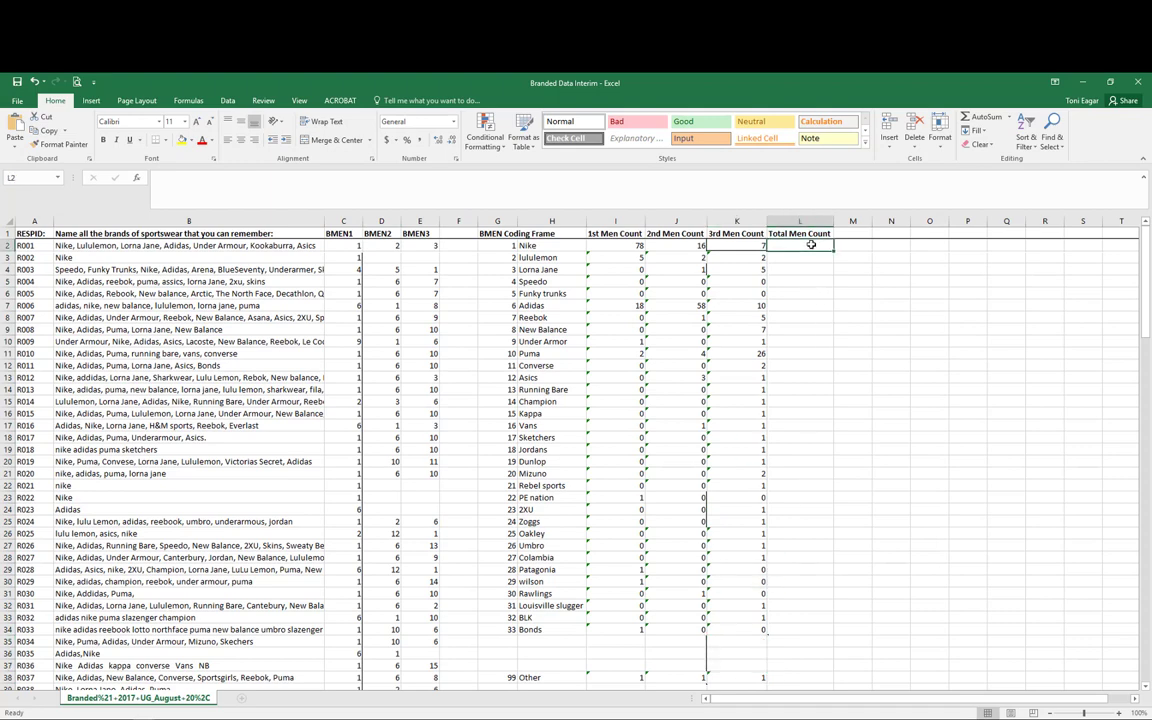
type("=sum(")
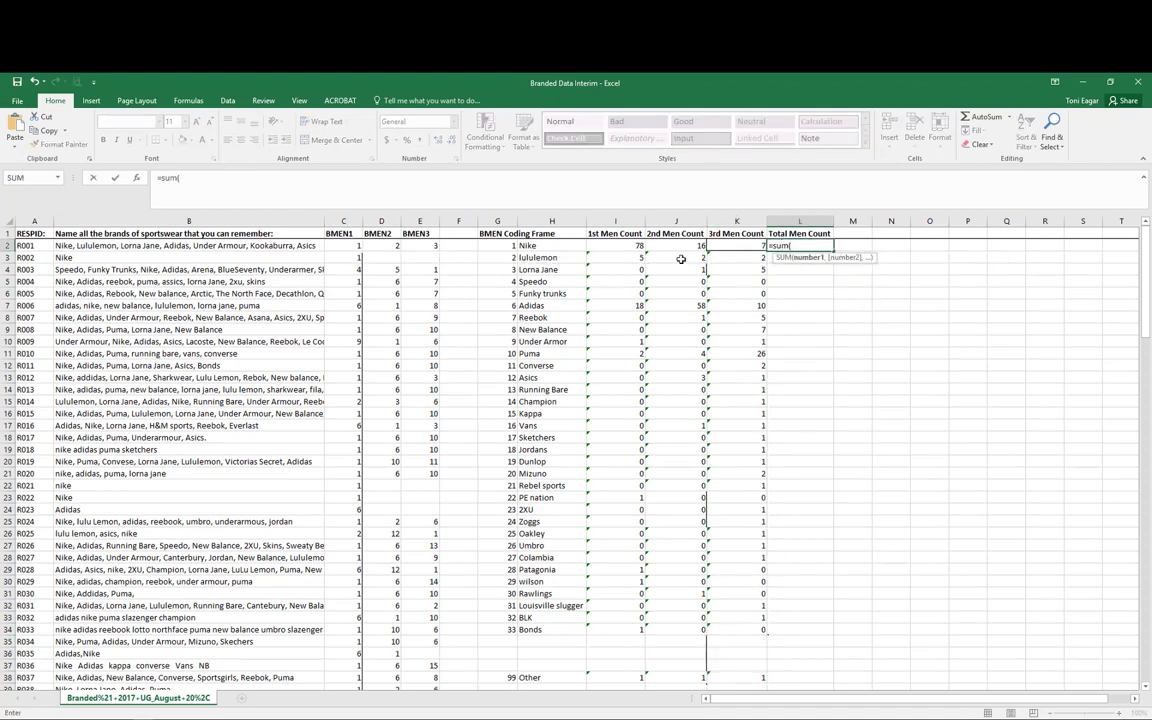
left_click_drag(625, 245, 716, 245)
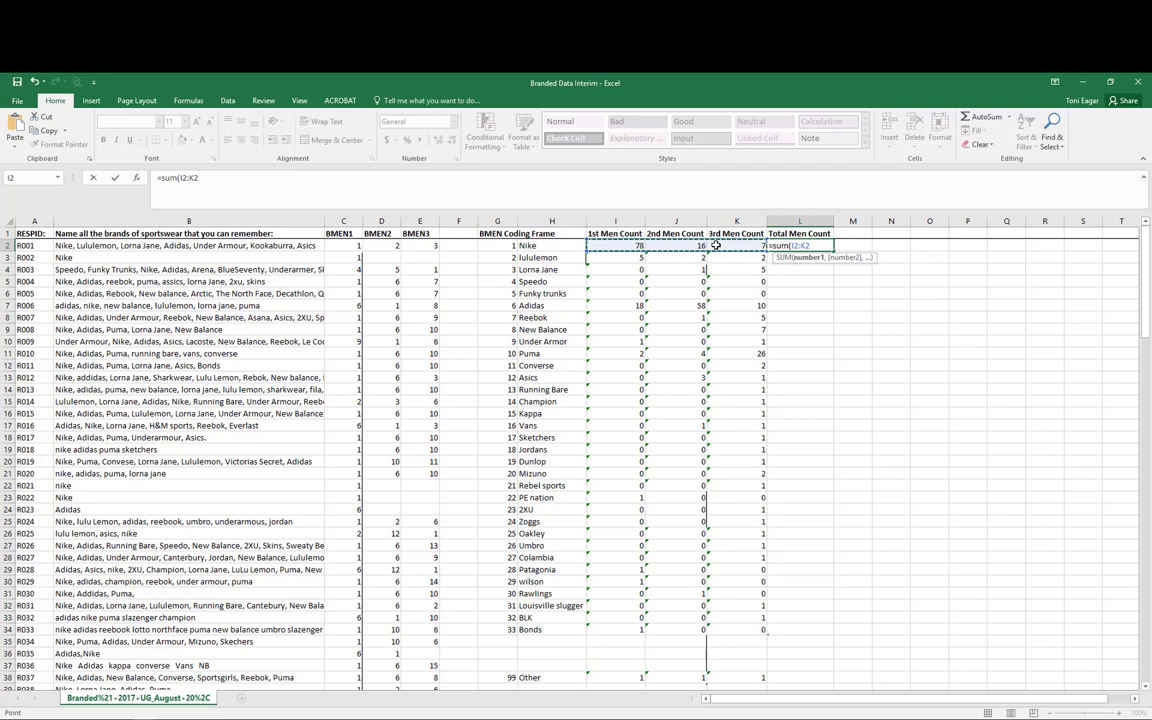
key("ctrl+Return")
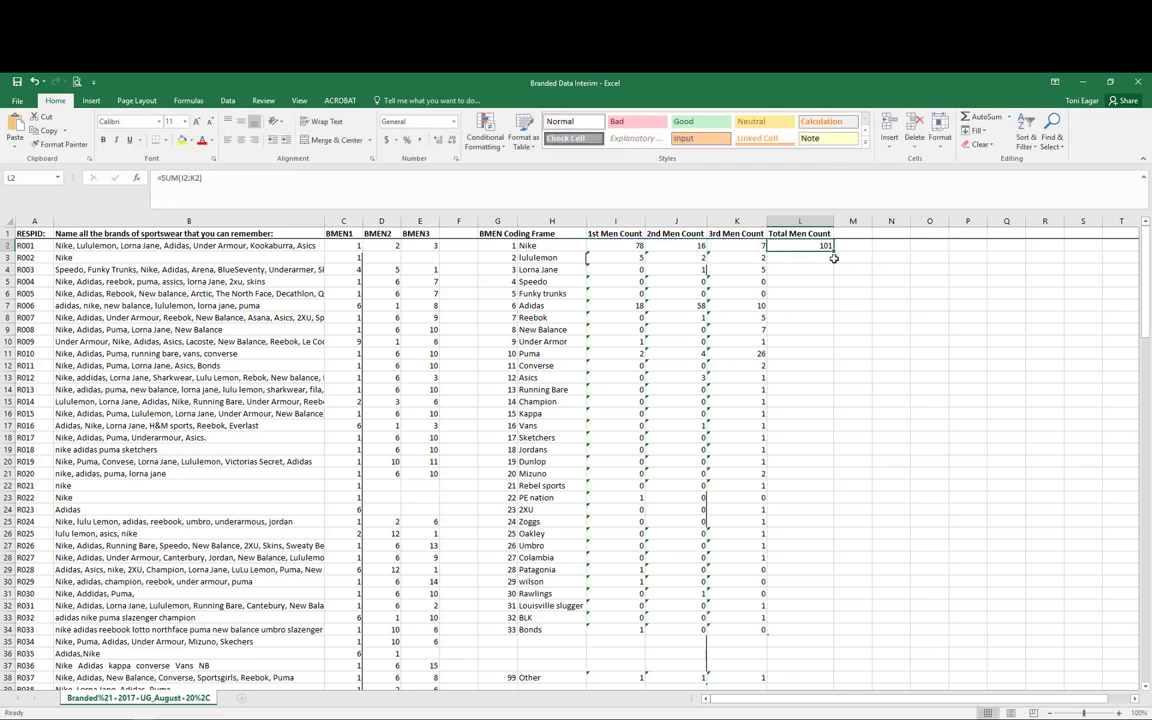
left_click_drag(832, 250, 806, 685)
left_click_drag(798, 641, 798, 663)
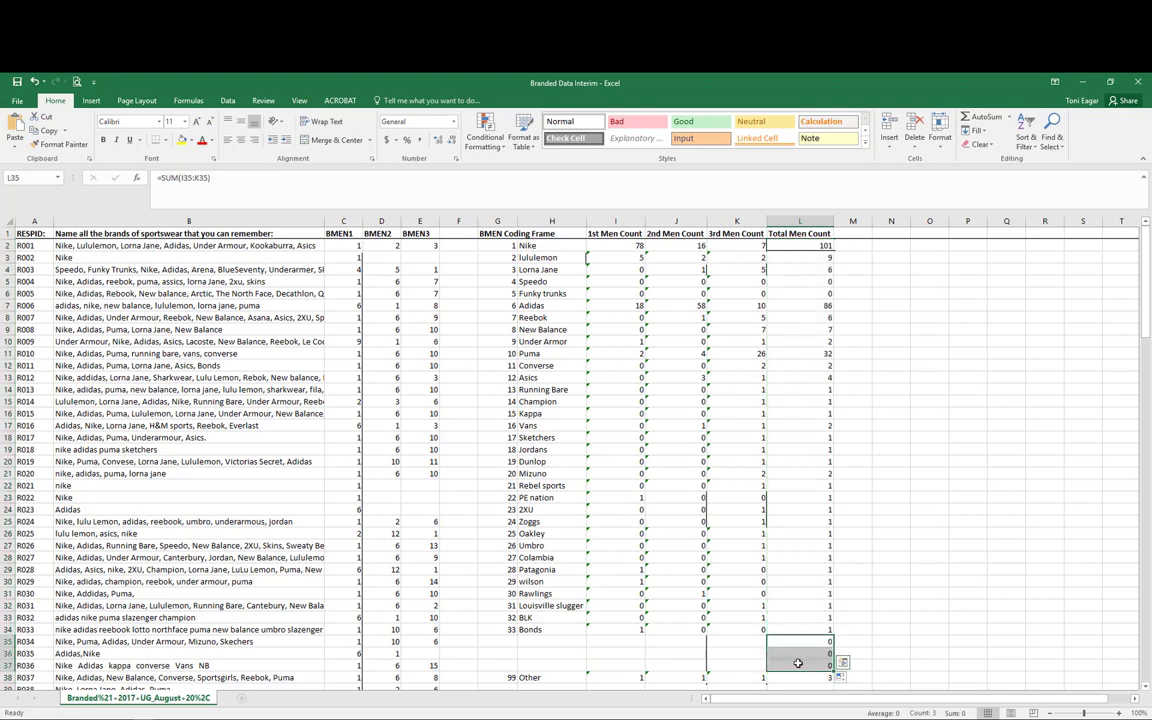
key("Delete")
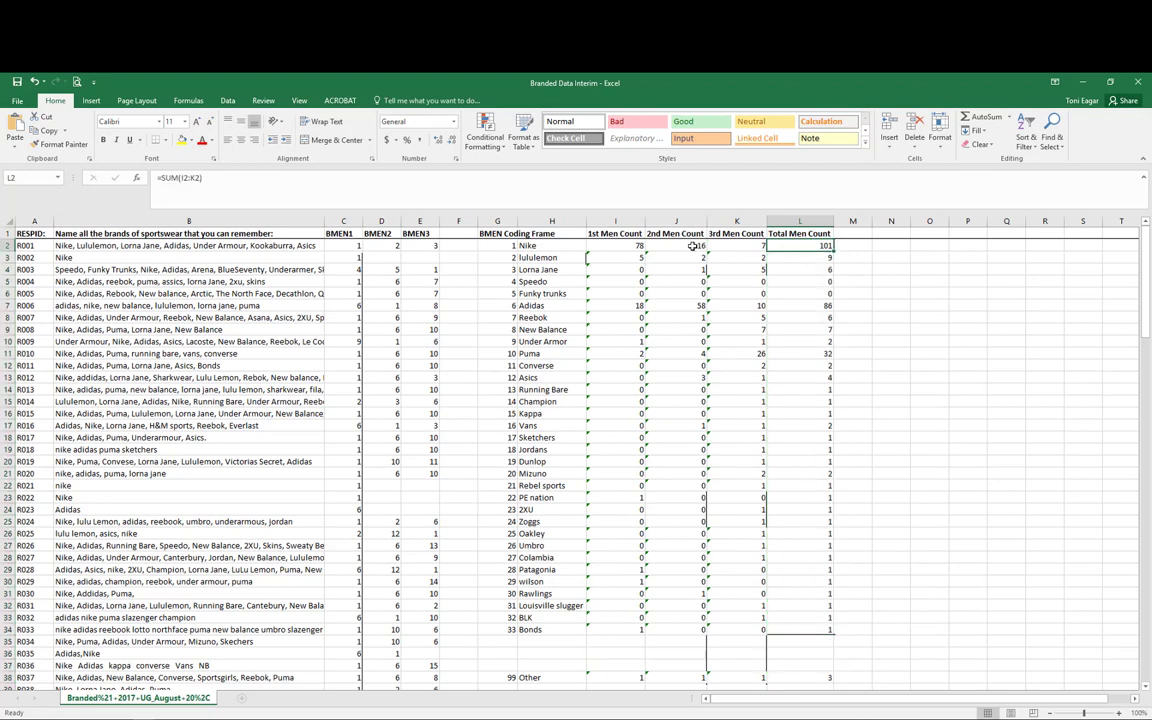
Check the COUNTIF formulas in I2 and I7 and the SUM in L7, then show workbook previews.
left_click(636, 246)
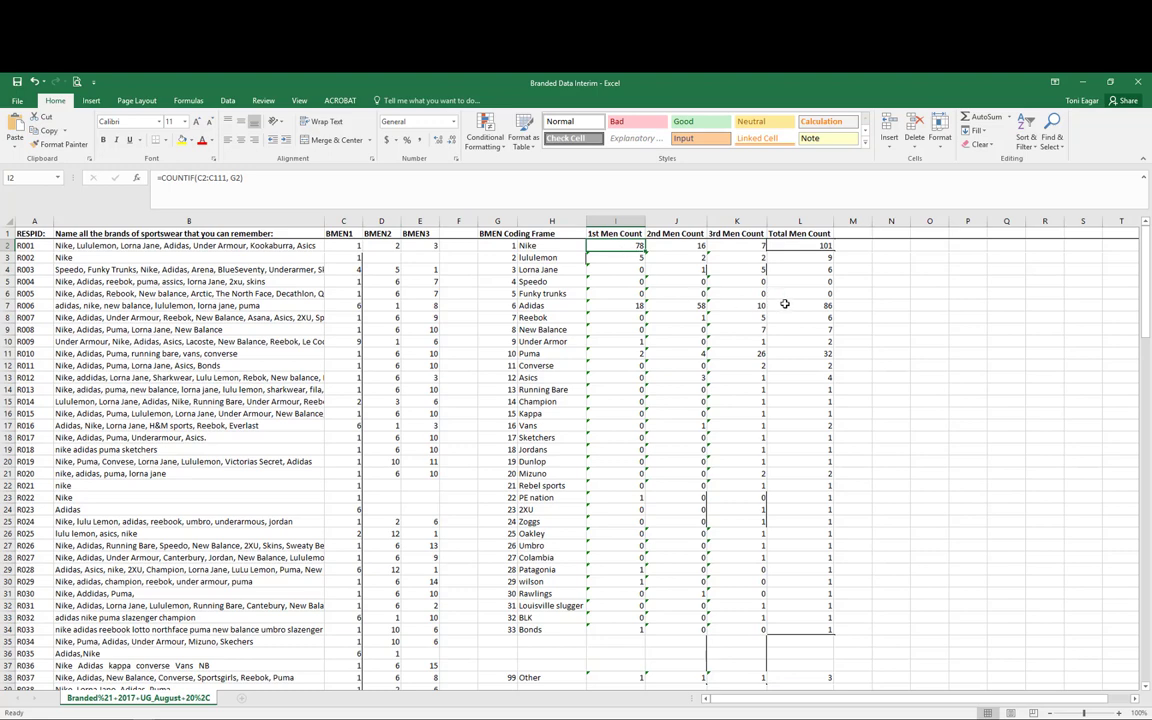
left_click(623, 306)
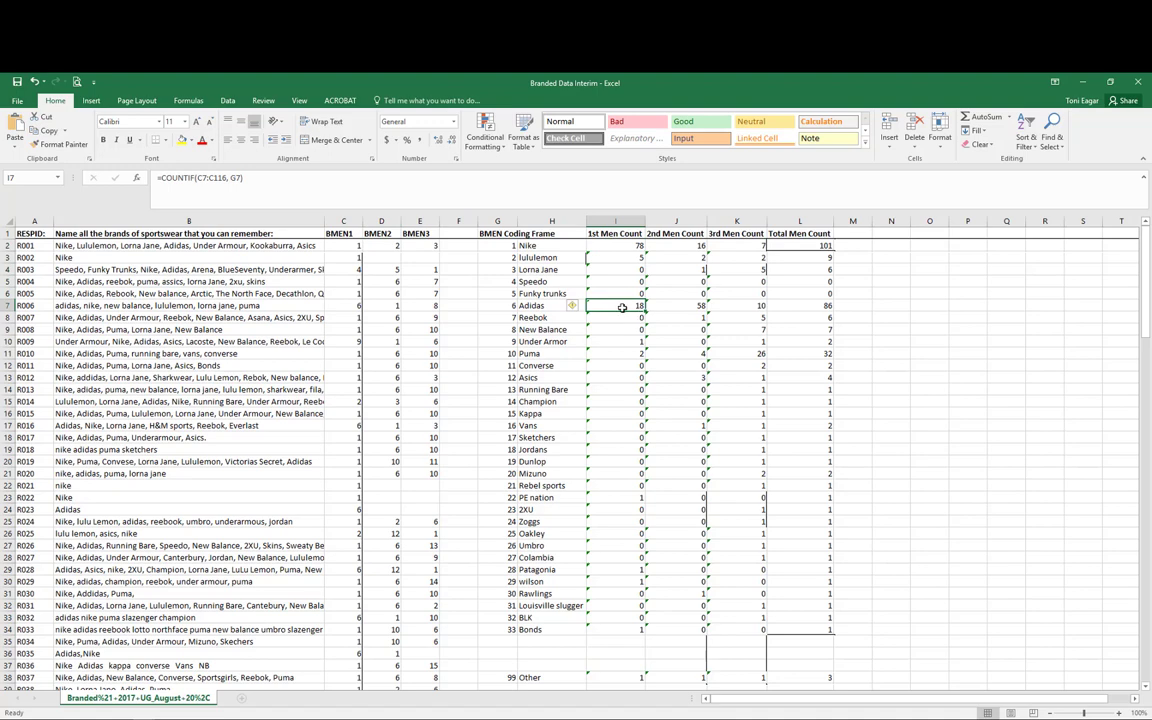
left_click(793, 306)
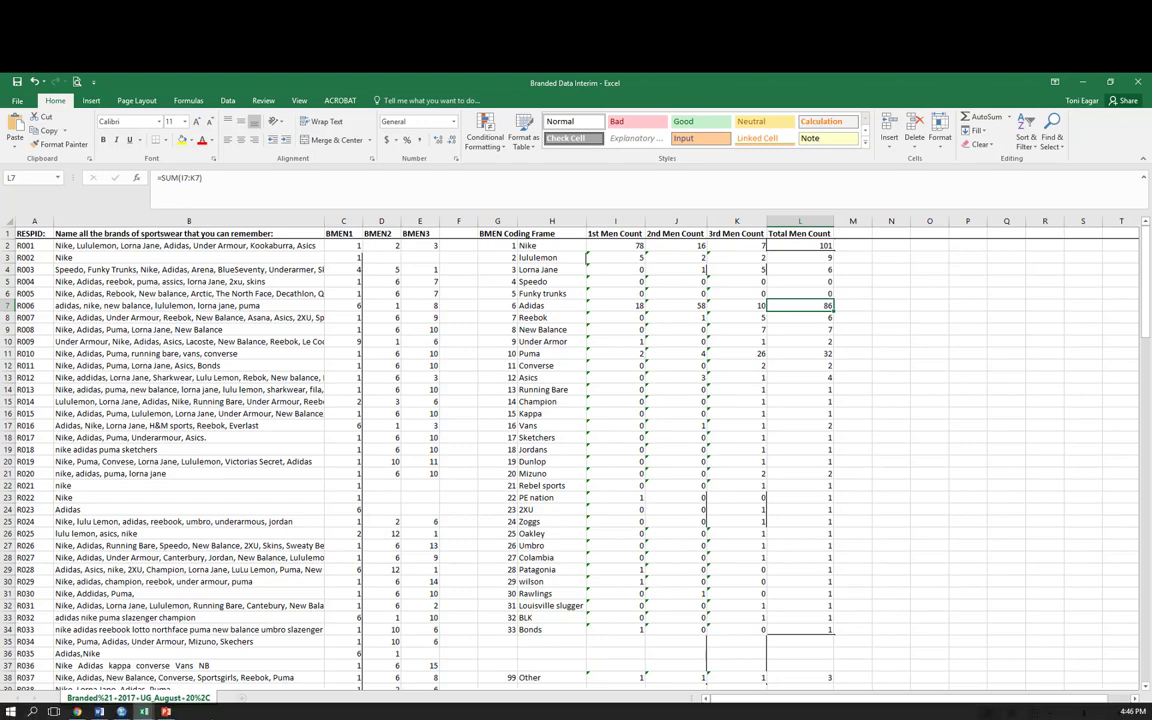
left_click(143, 712)
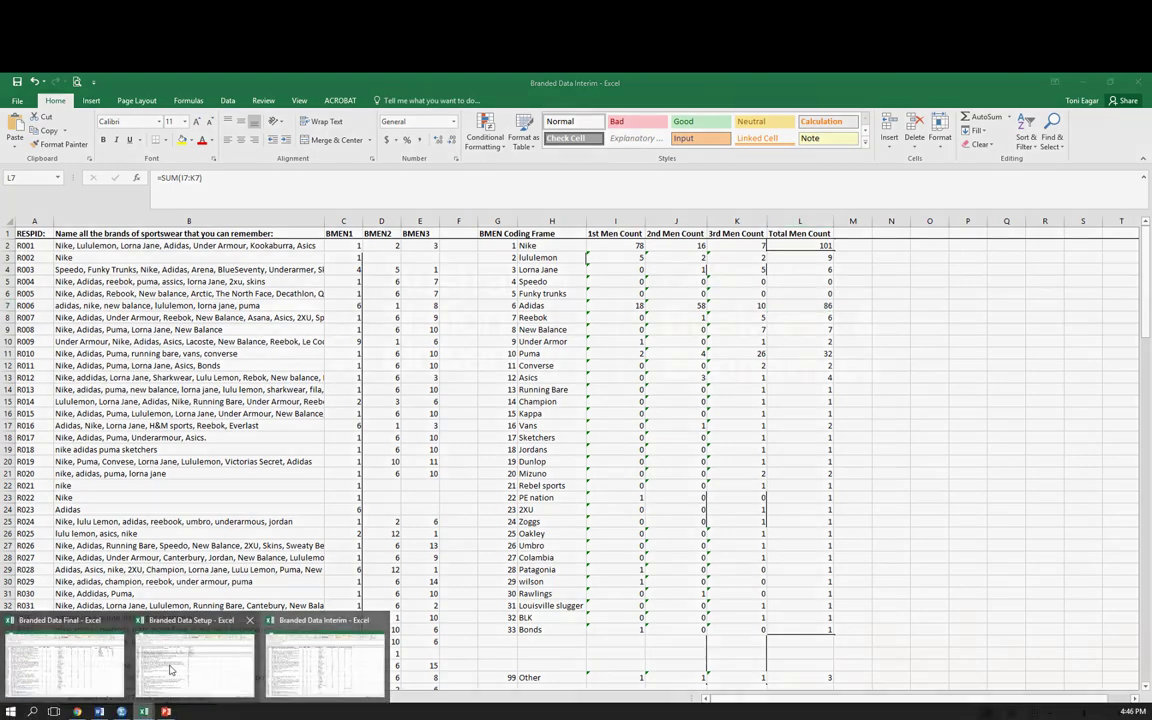
Switch to Branded Data Final and review the Top 5 table's count/110 % Mentions formulas.
left_click(65, 662)
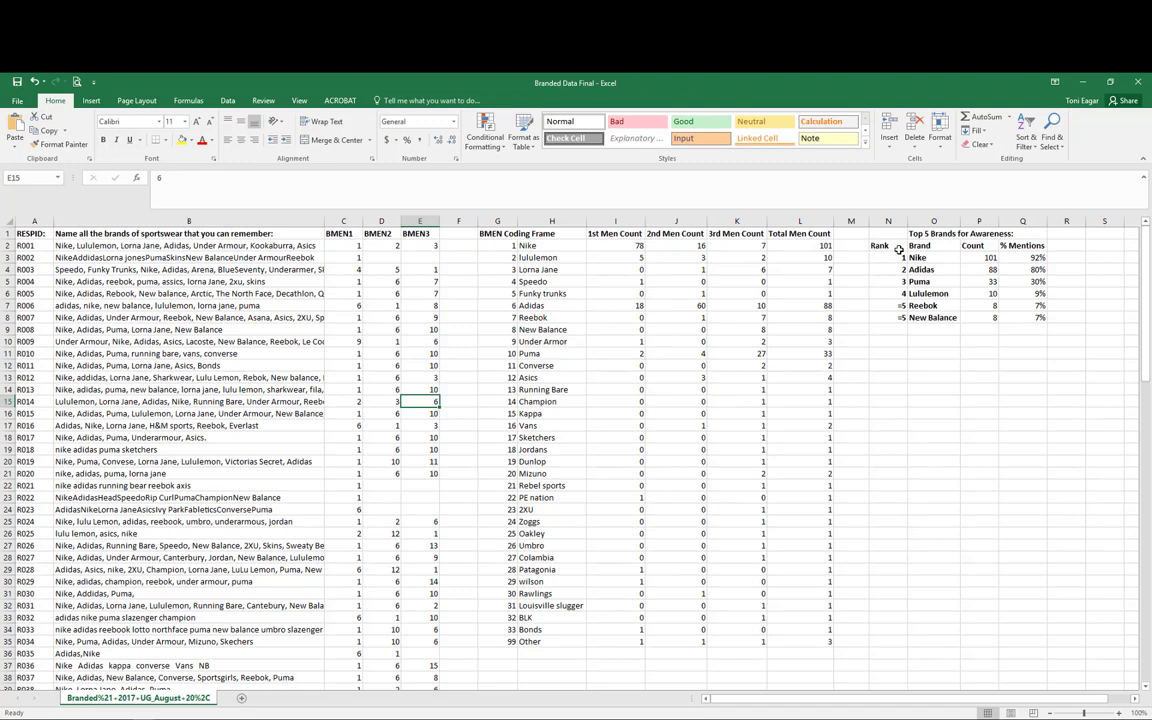
left_click_drag(899, 249, 1021, 317)
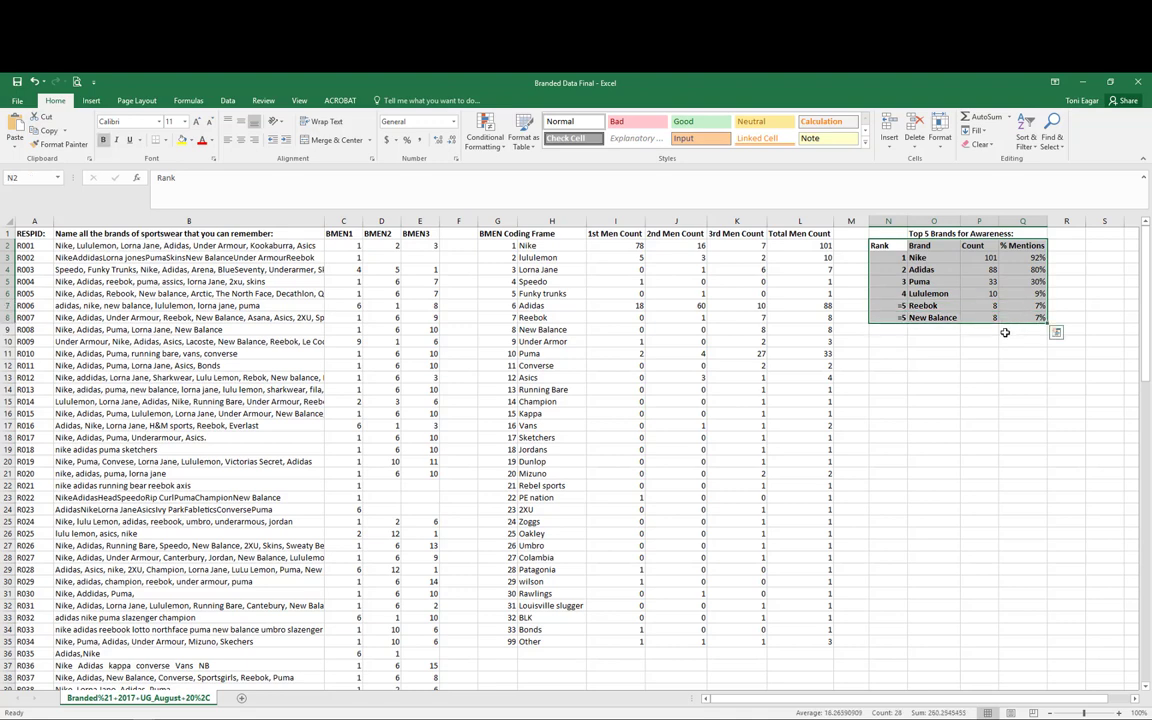
left_click(918, 258)
left_click(1034, 258)
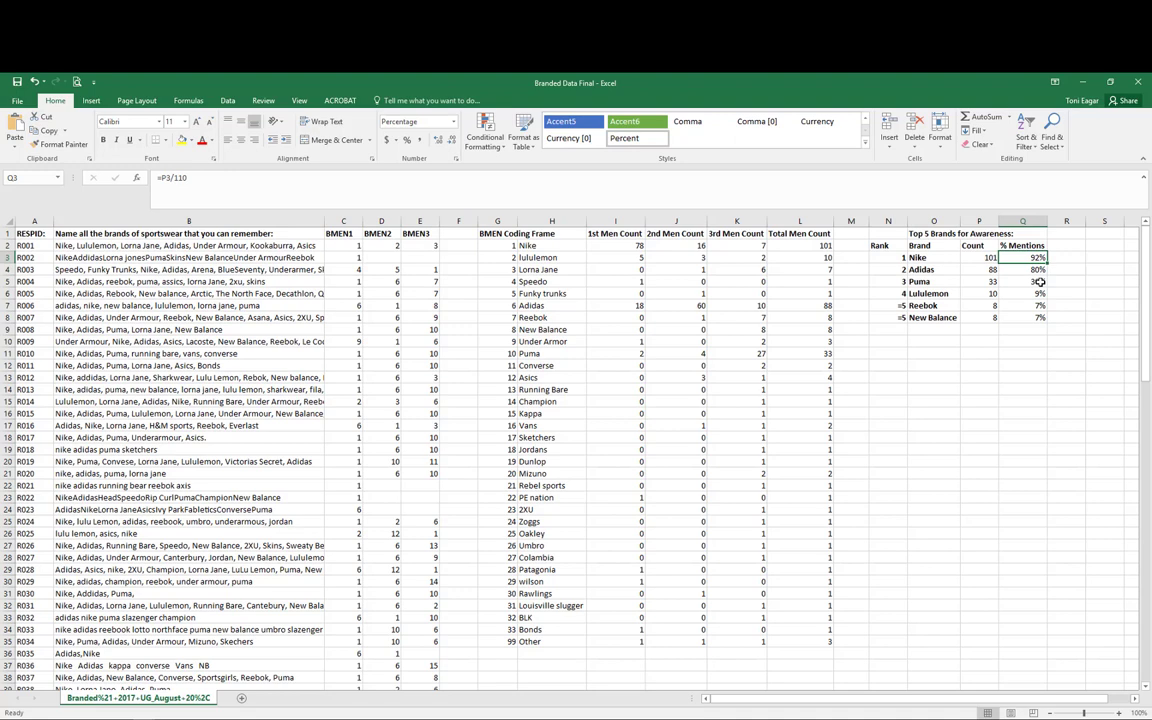
key("Down")
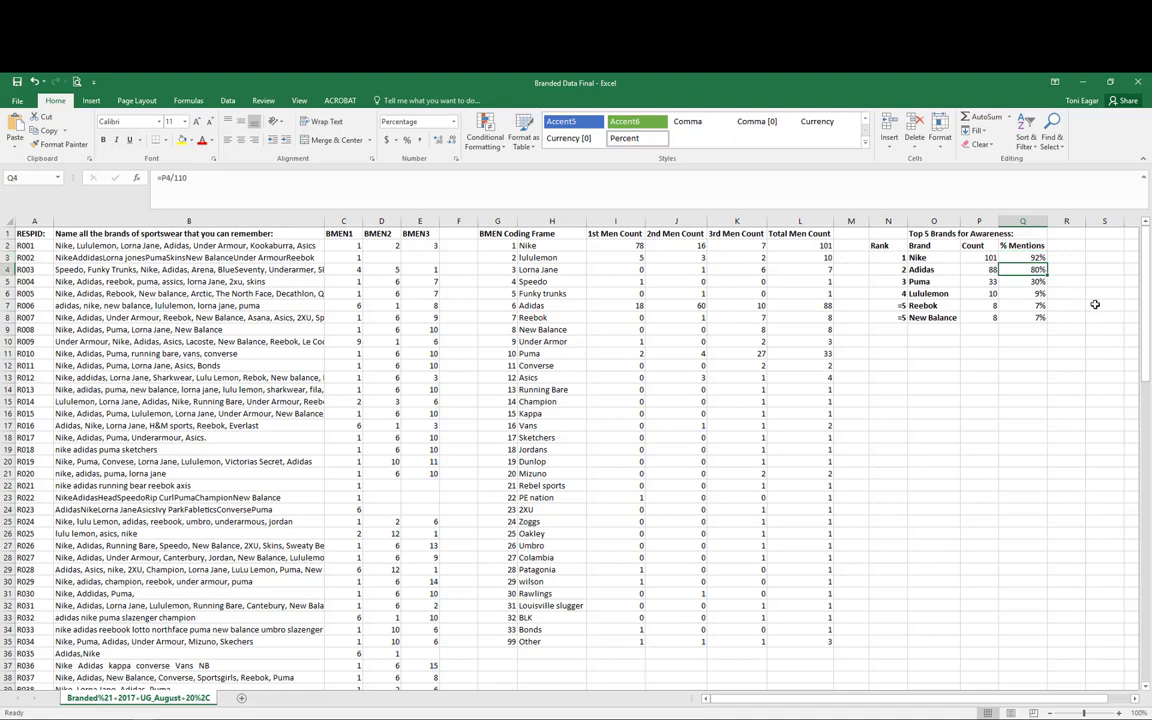
key("Down")
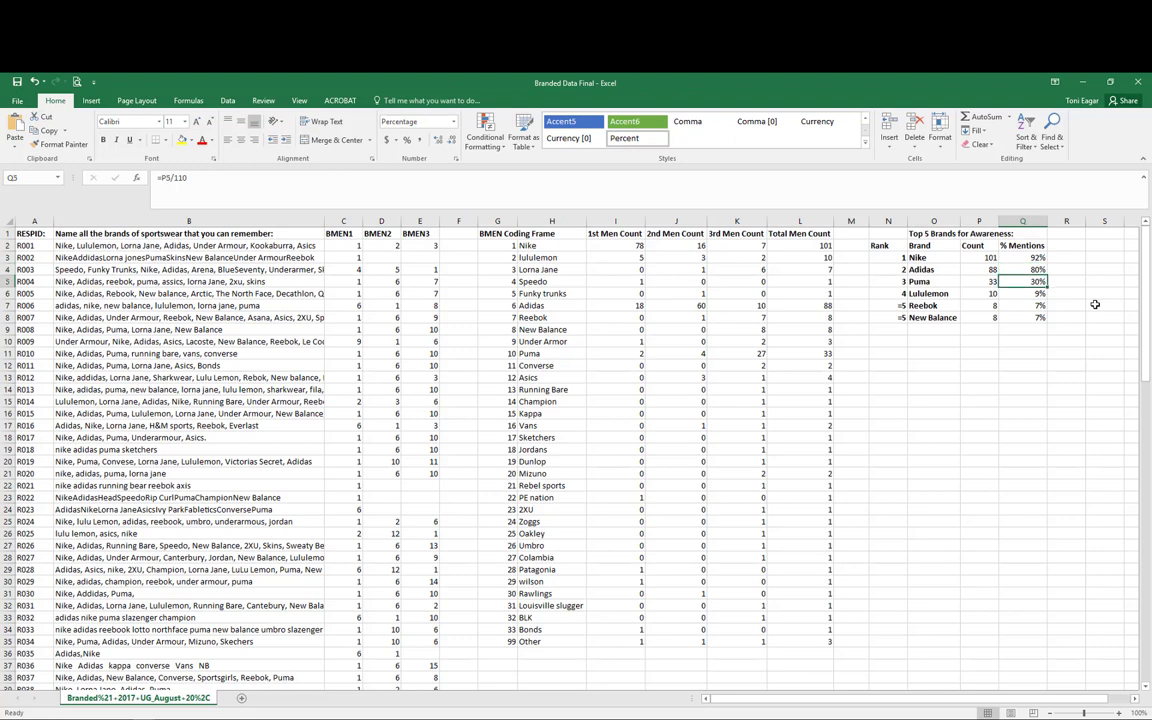
key("Down")
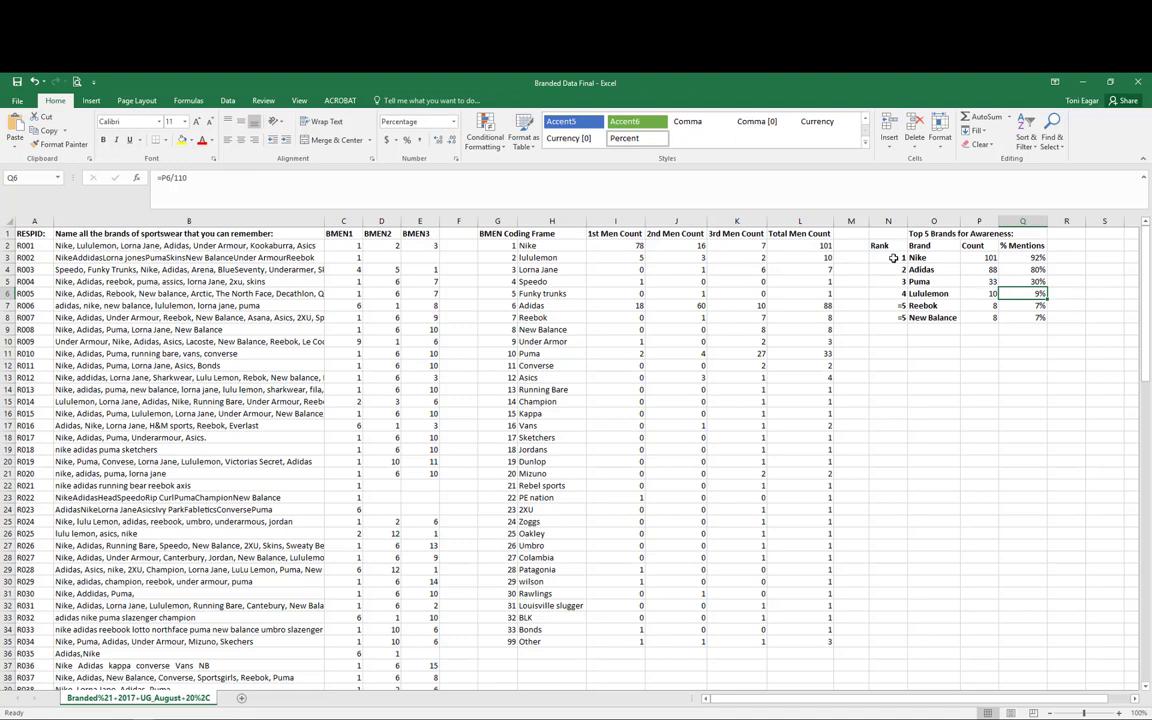
left_click_drag(880, 257, 1038, 281)
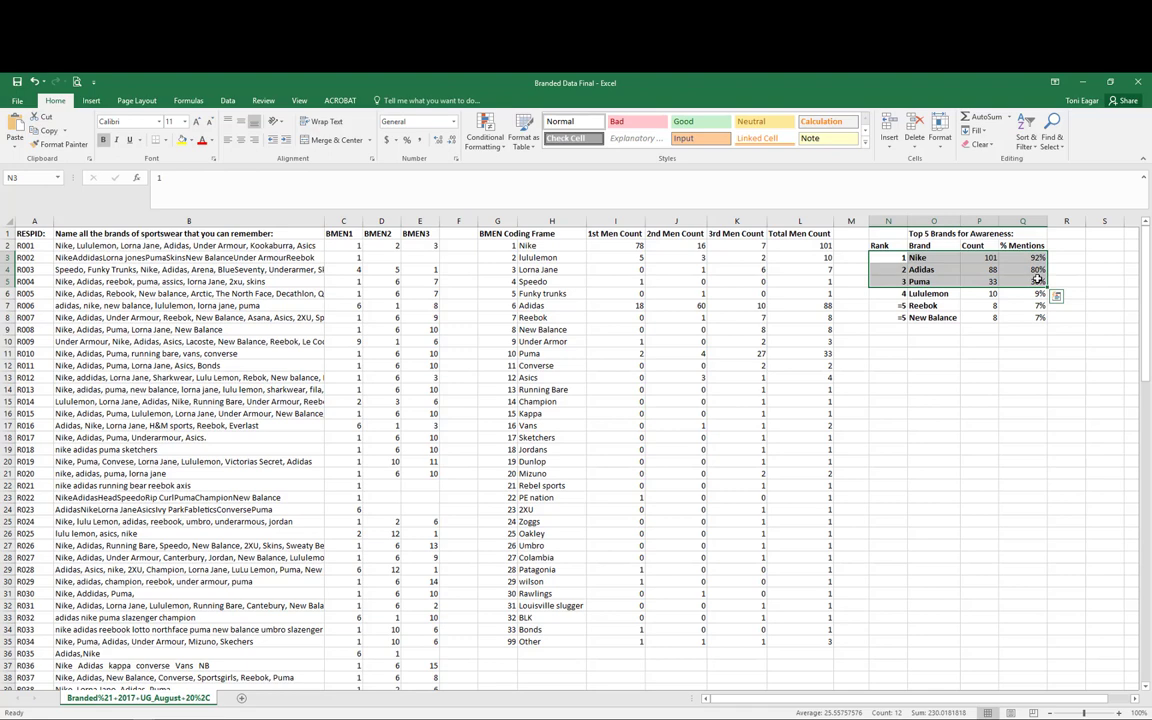
left_click(930, 293)
left_click_drag(882, 256, 1022, 280)
left_click(888, 257)
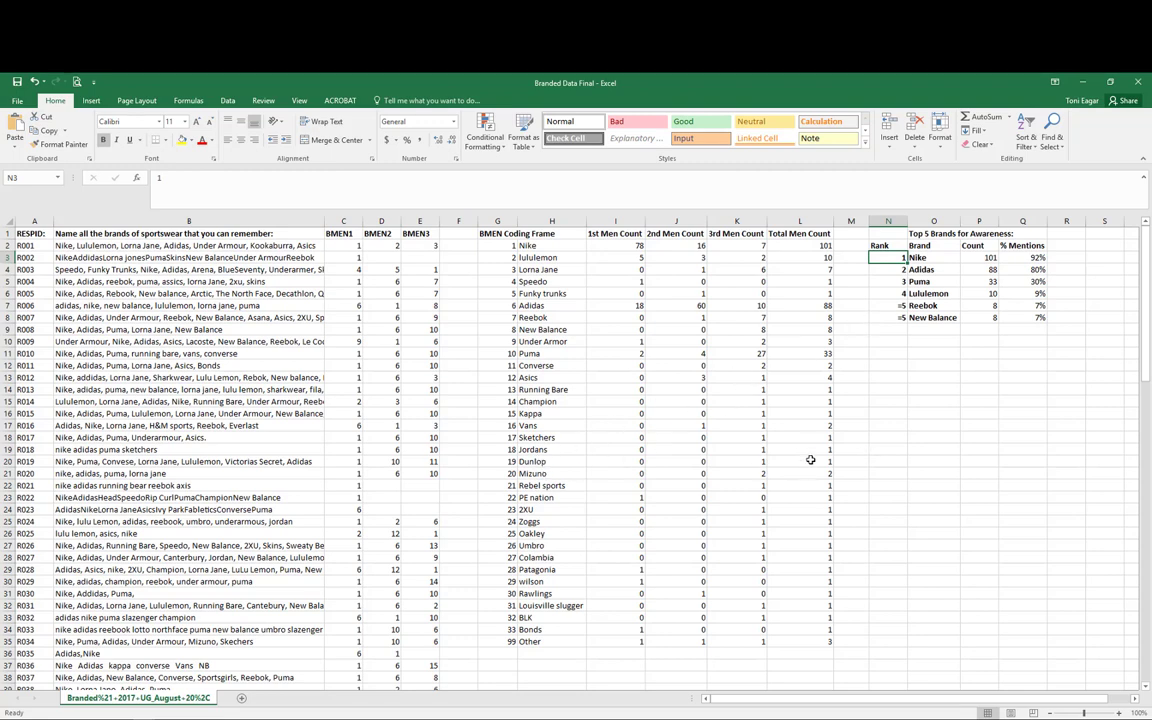
left_click_drag(810, 460, 811, 450)
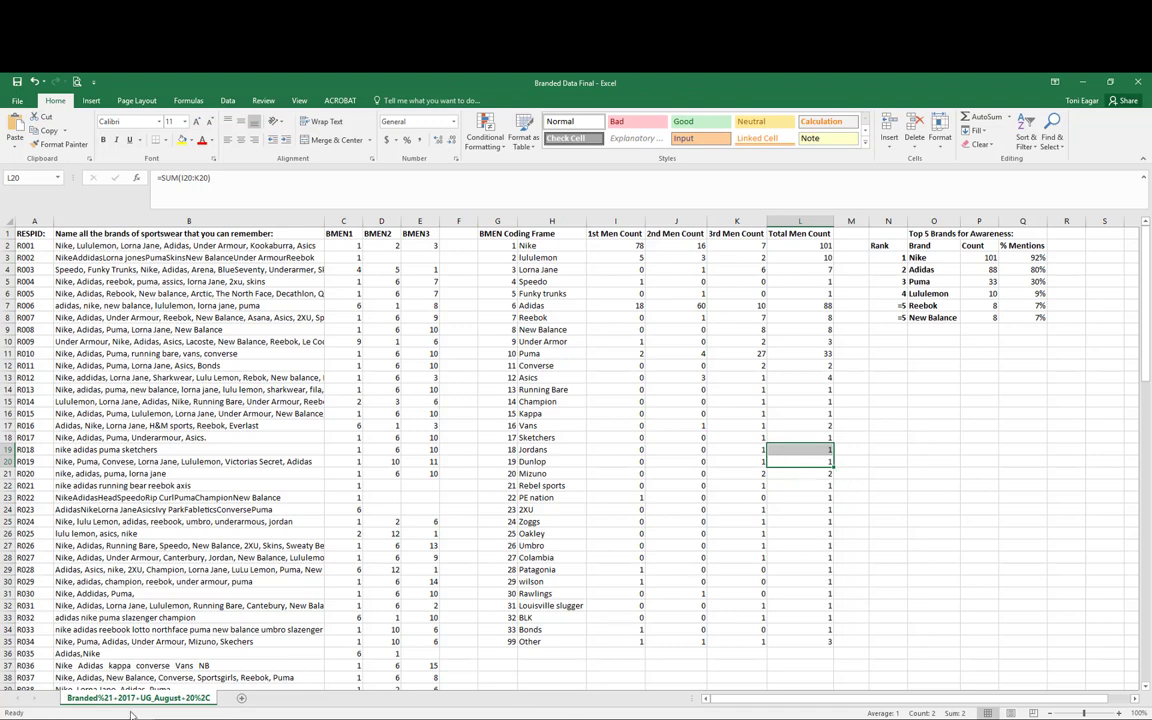
Show the taskbar previews of the three open Branded Data workbooks.
mouse_move(144, 712)
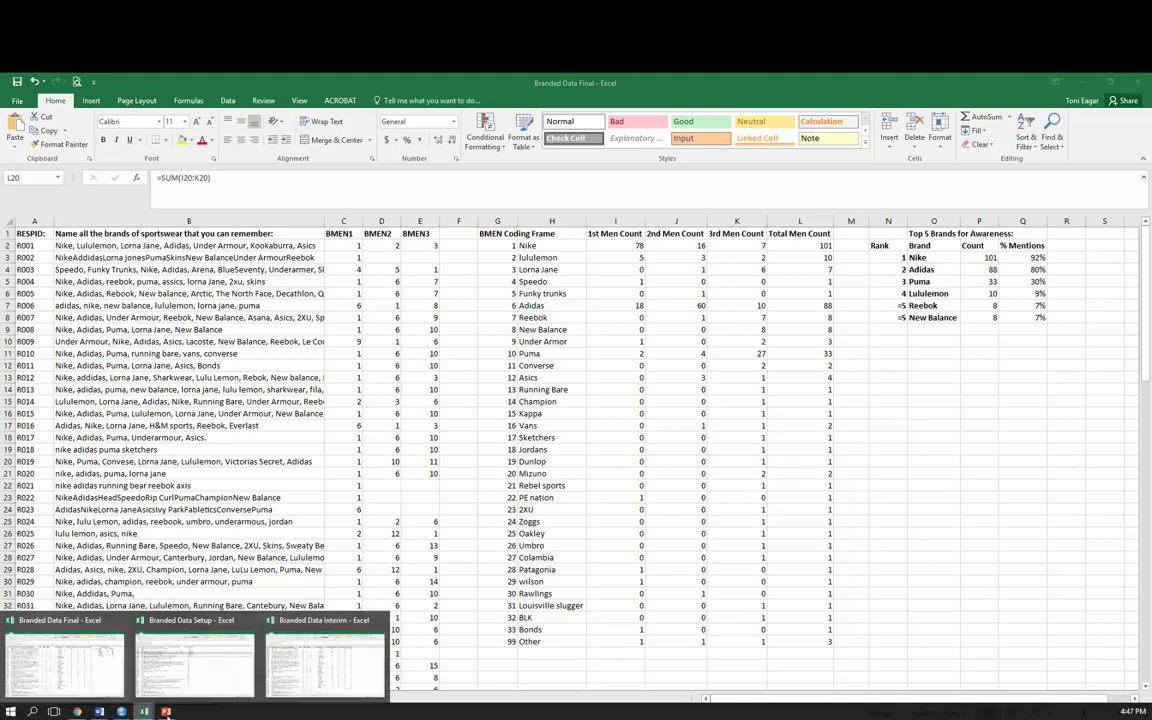